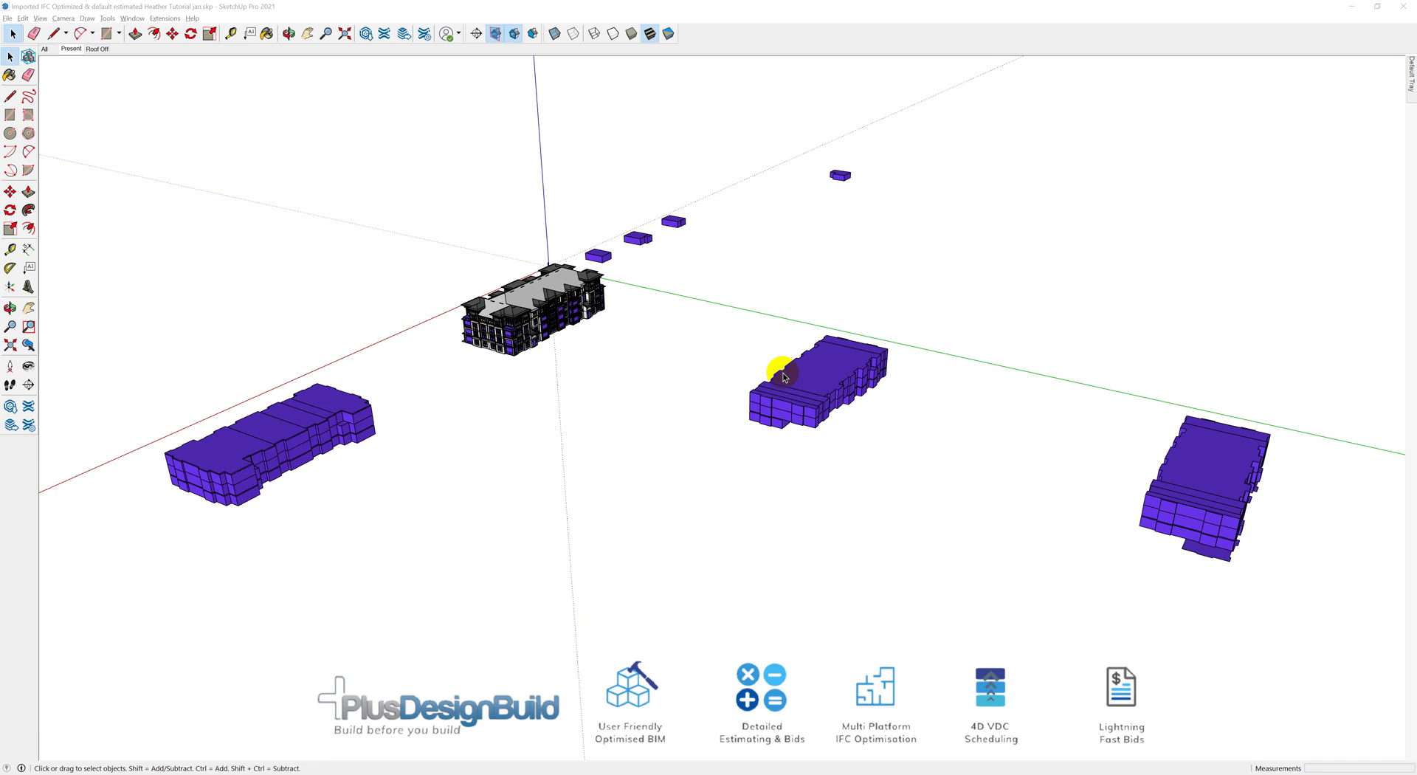
Step: Orbit and zoom until the condo and the outlying purple blocks are all in view
{"action": "middle_click_drag", "start_coordinate": [788, 356], "coordinate": [605, 281]}
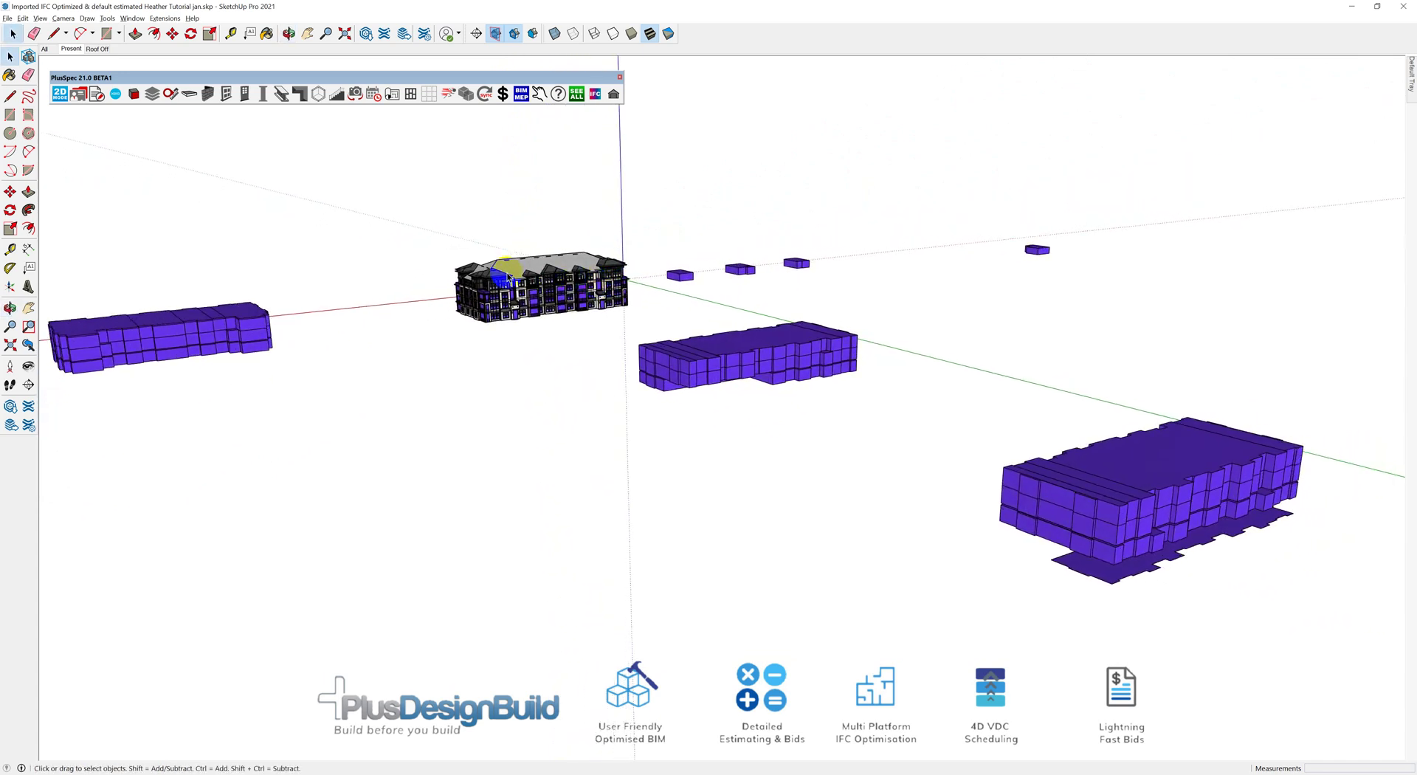
{"action": "scroll", "coordinate": [488, 280], "scroll_direction": "up", "scroll_amount": 2}
{"action": "scroll", "coordinate": [488, 280], "scroll_direction": "up", "scroll_amount": 8}
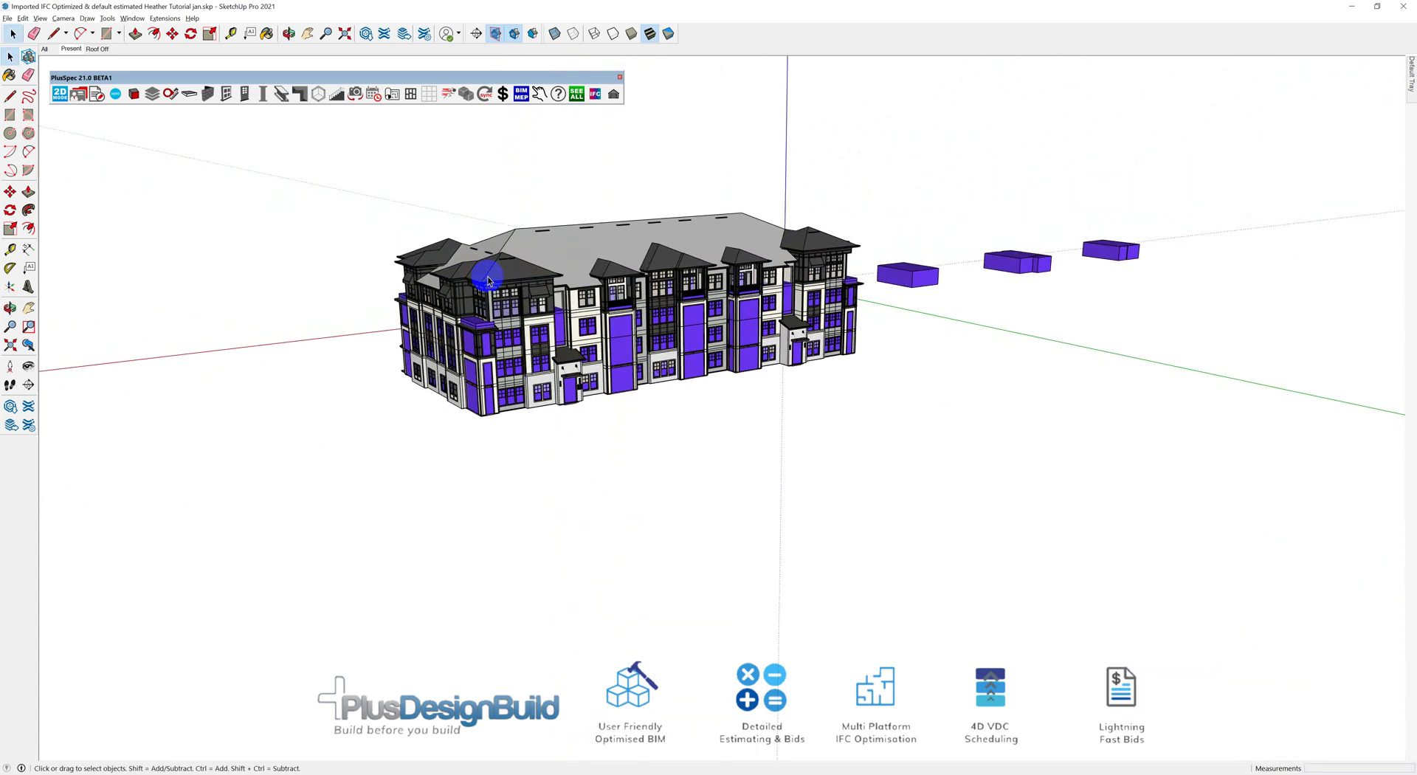
{"action": "scroll", "coordinate": [500, 288], "scroll_direction": "up", "scroll_amount": 2}
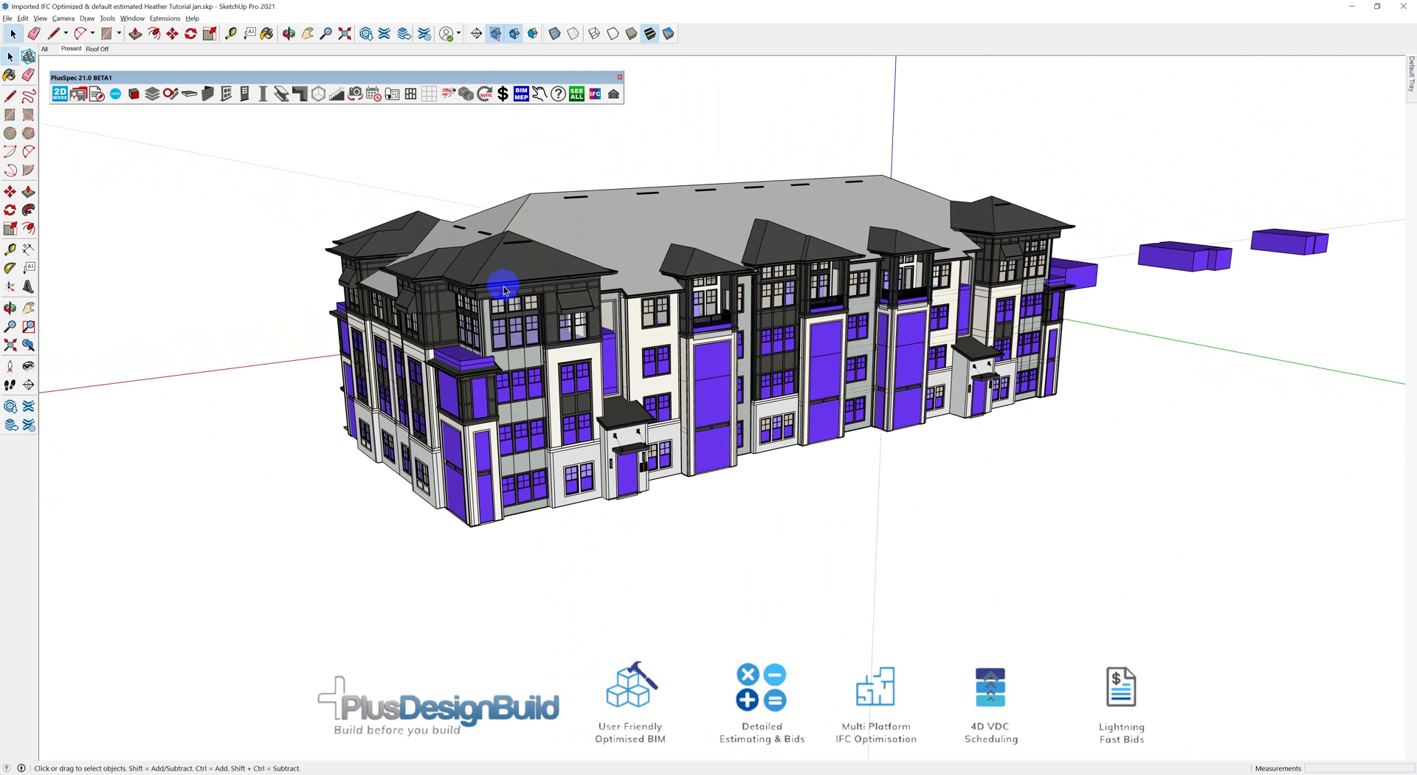
{"action": "scroll", "coordinate": [505, 290], "scroll_direction": "down", "scroll_amount": 6}
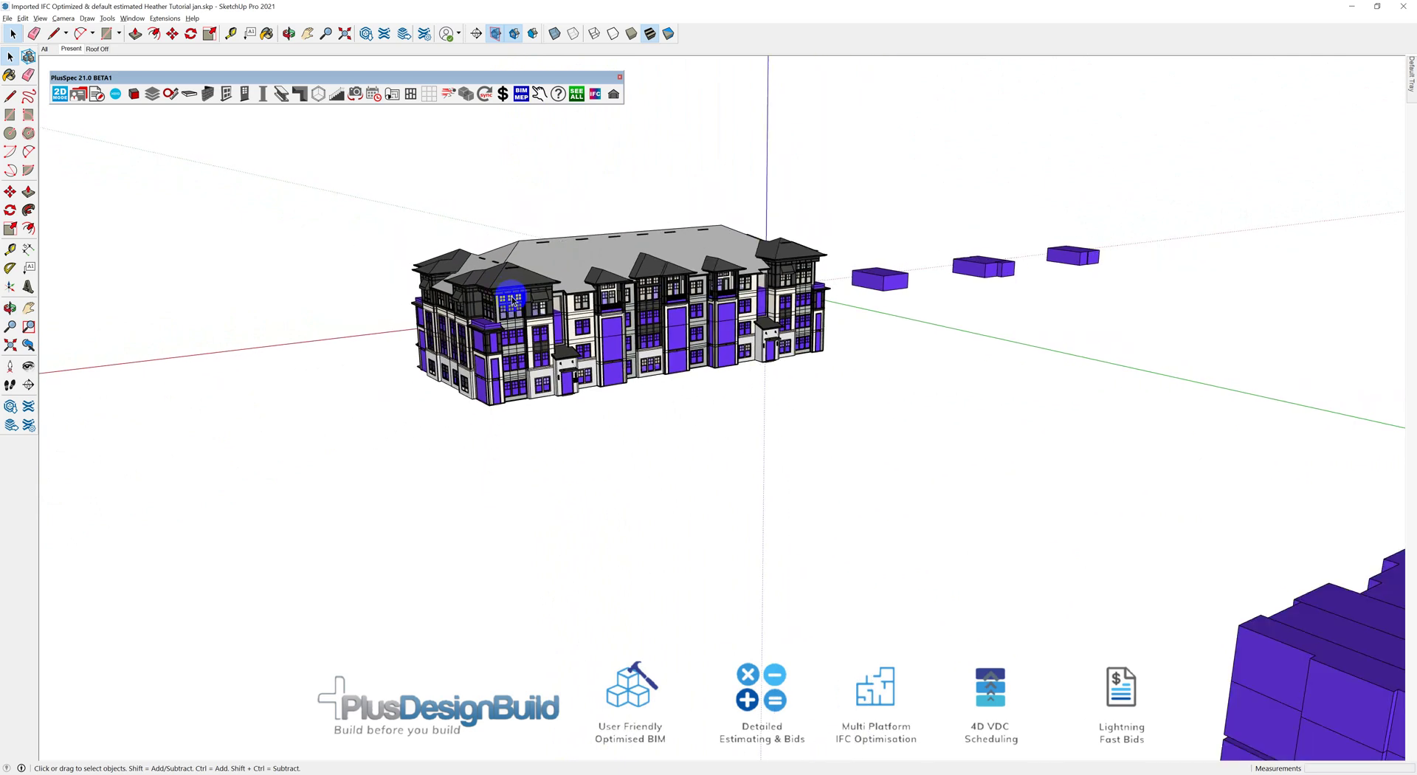
{"action": "scroll", "coordinate": [513, 303], "scroll_direction": "down", "scroll_amount": 8}
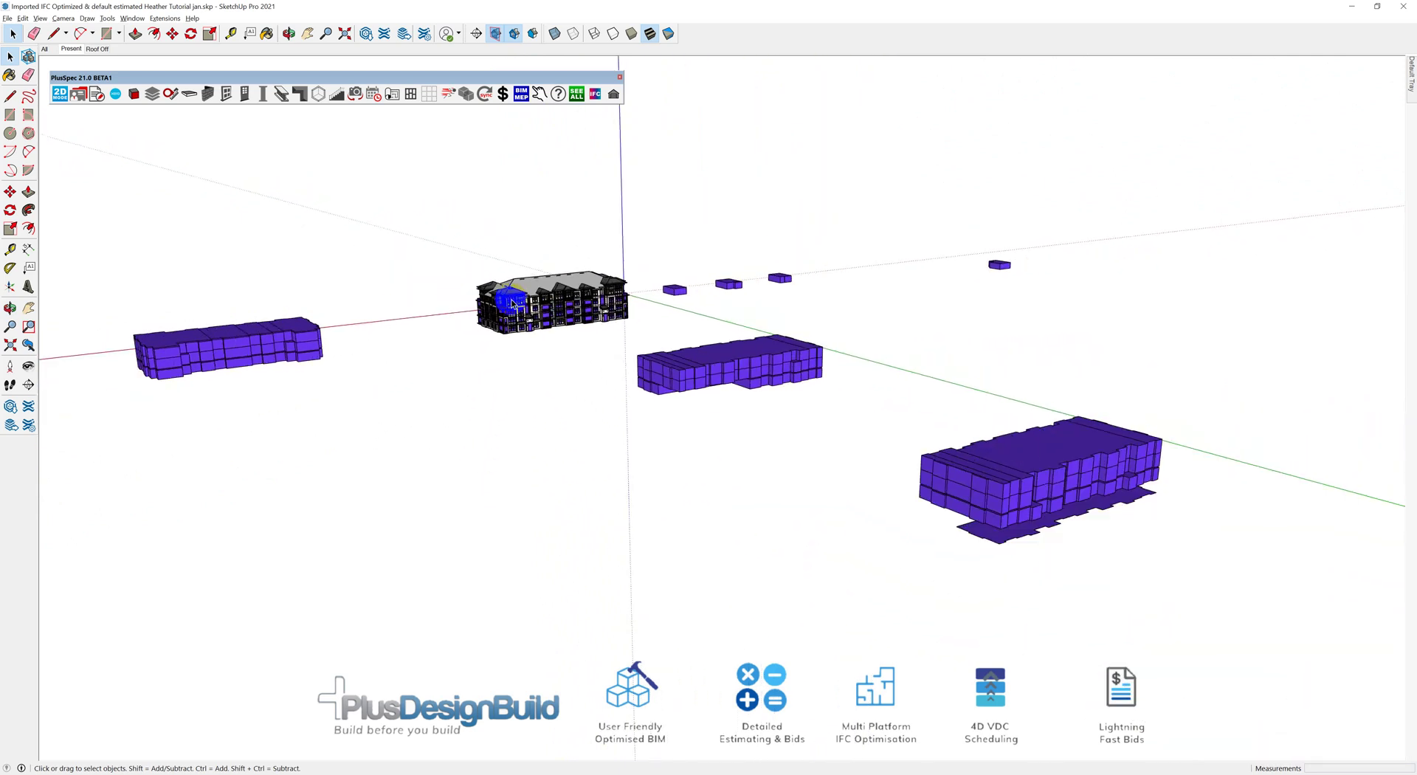
{"action": "scroll", "coordinate": [524, 309], "scroll_direction": "up", "scroll_amount": 1}
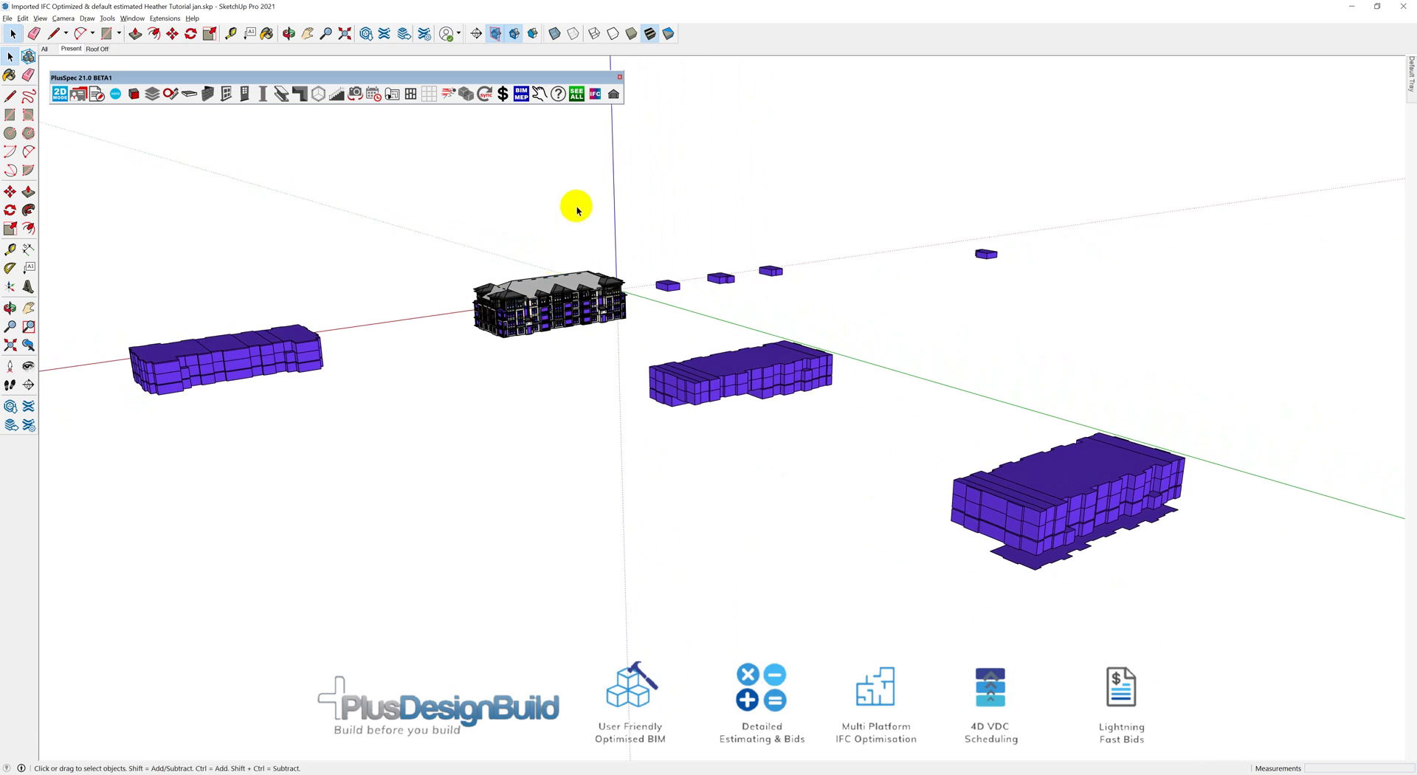
Step: Open PlusSpec's IFC Tool, select the central building's end section, and orbit around the site
{"action": "left_click", "coordinate": [597, 94]}
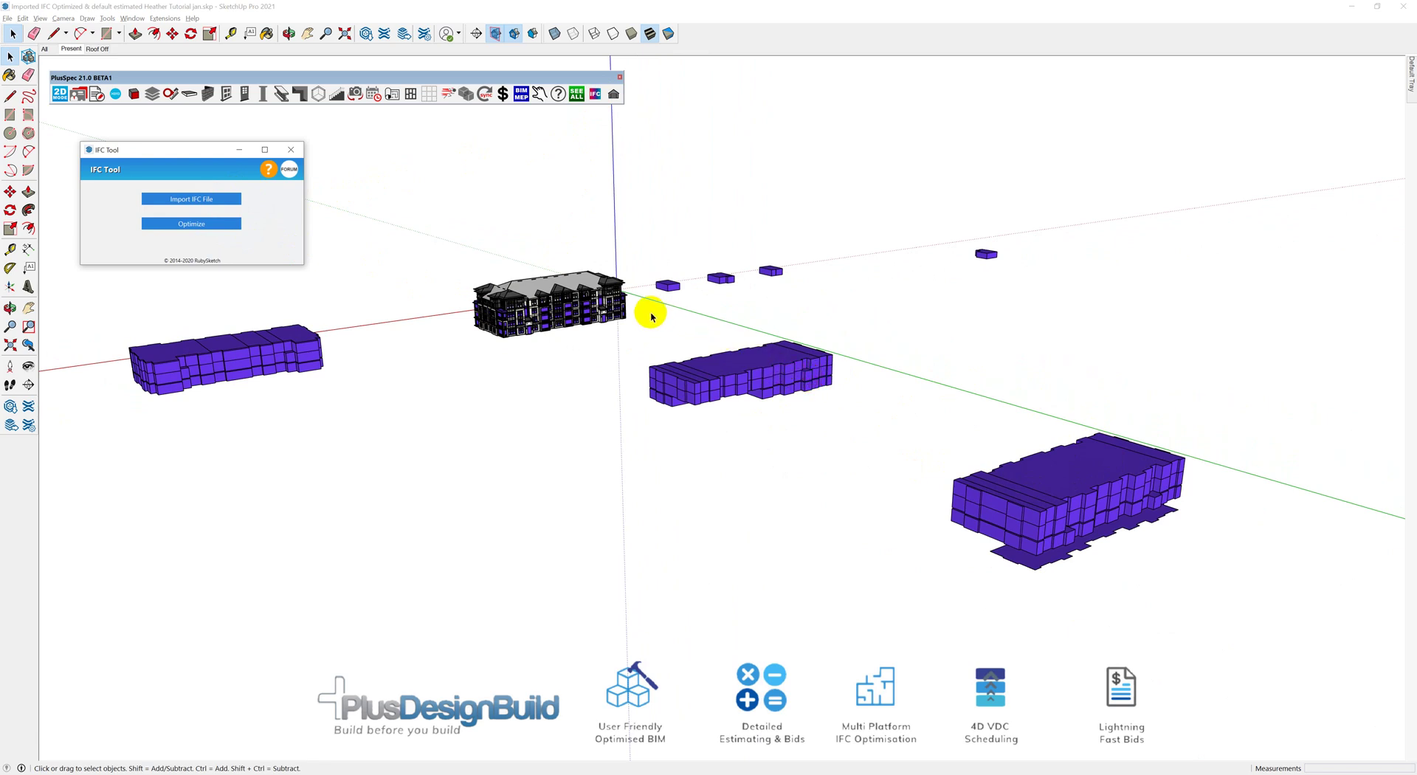
{"action": "left_click", "coordinate": [622, 309]}
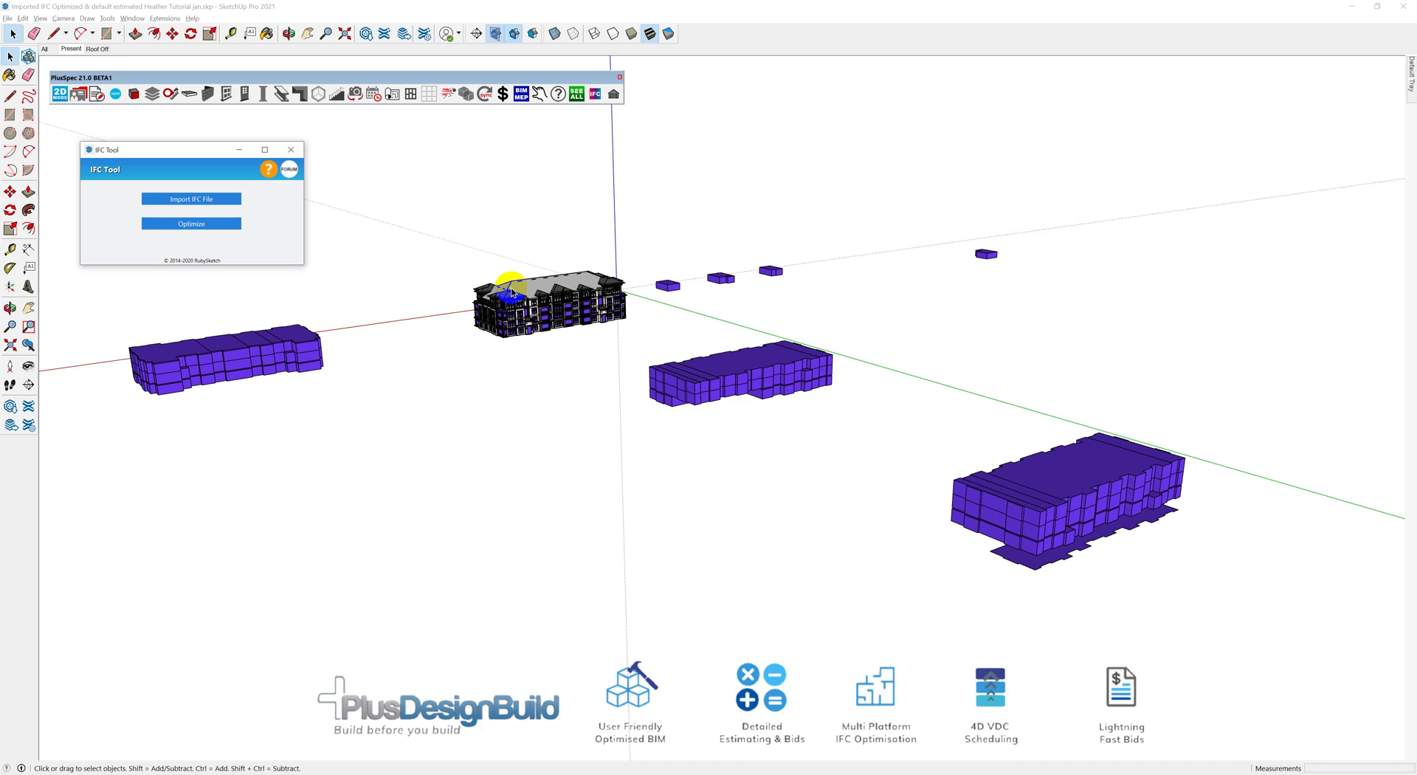
{"action": "middle_click_drag", "start_coordinate": [512, 293], "coordinate": [592, 274]}
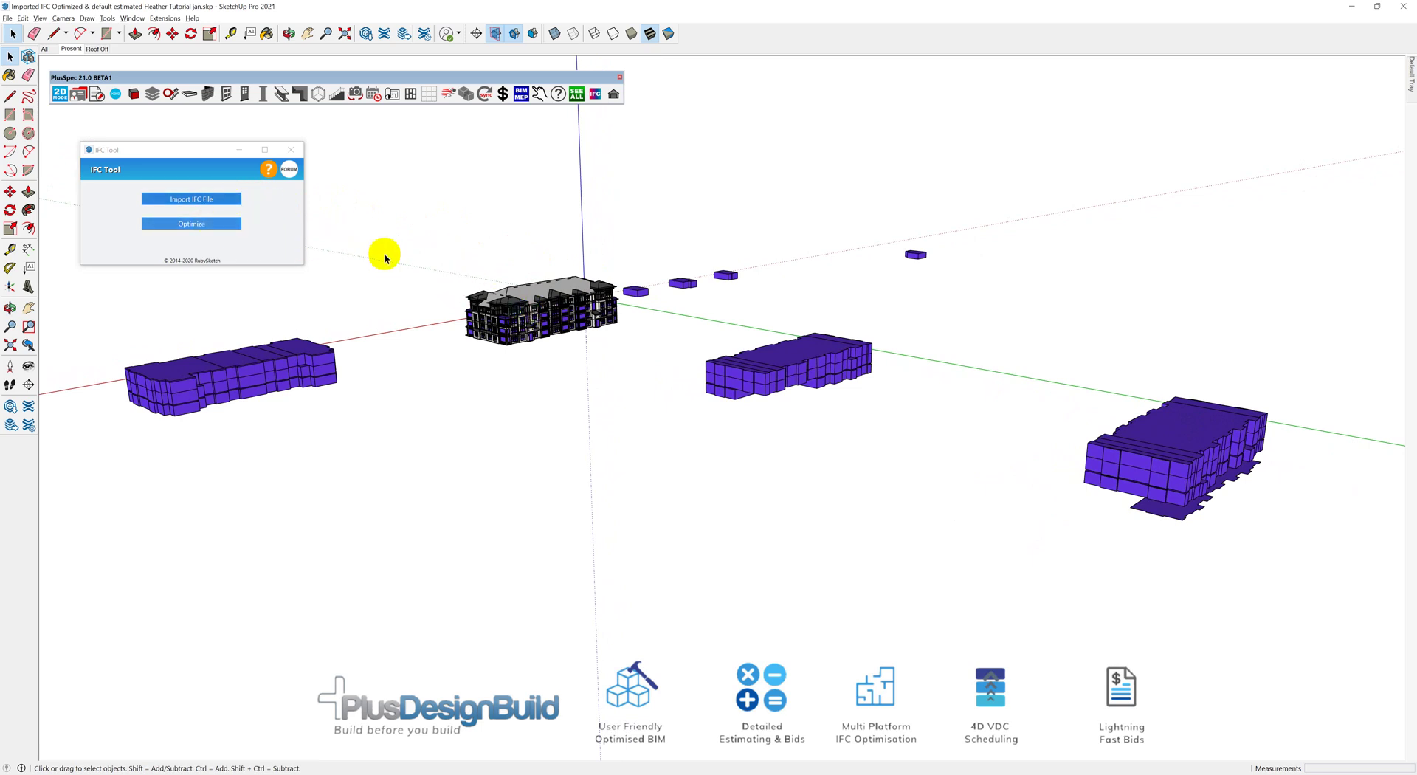
Step: Switch to the Roof Off scene and zoom and orbit to look down into the floors
{"action": "left_click", "coordinate": [44, 50]}
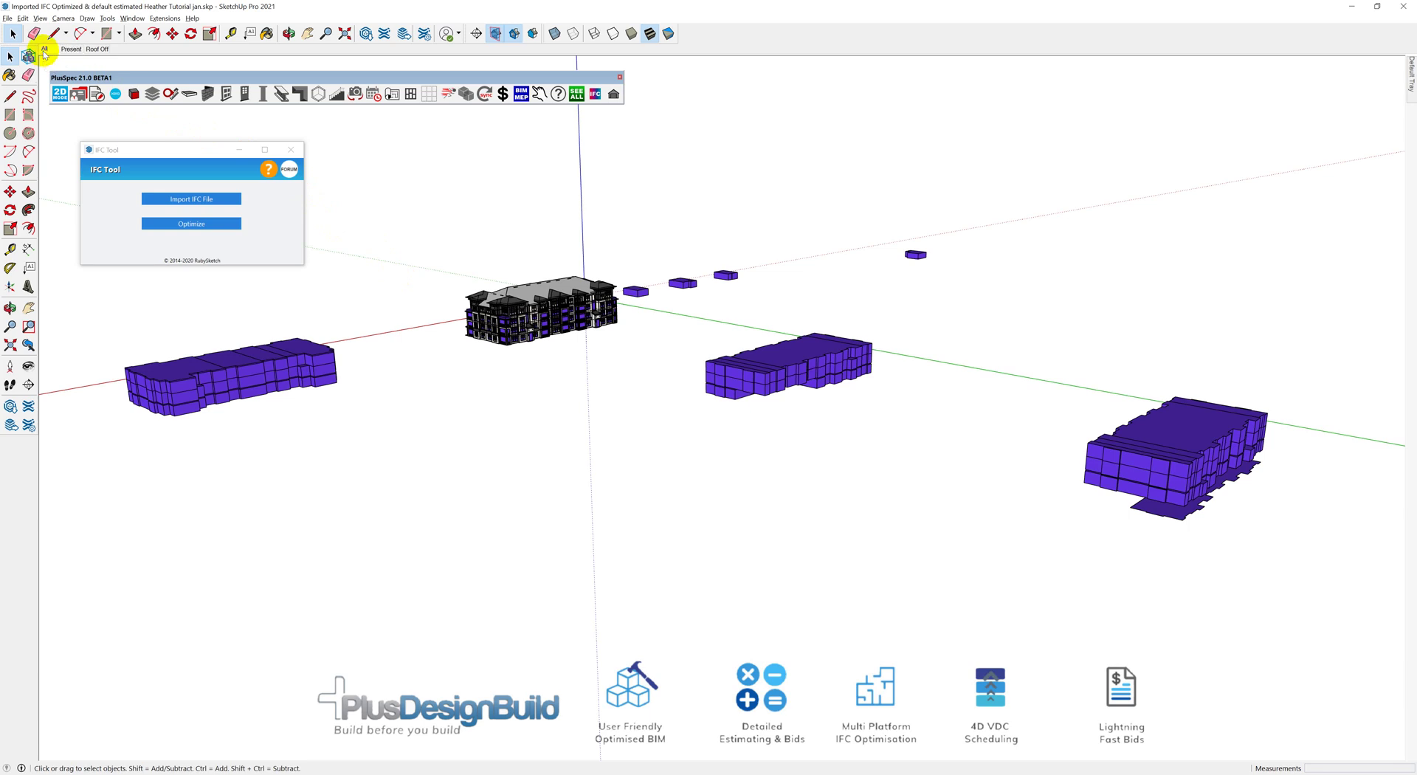
{"action": "left_click", "coordinate": [100, 50]}
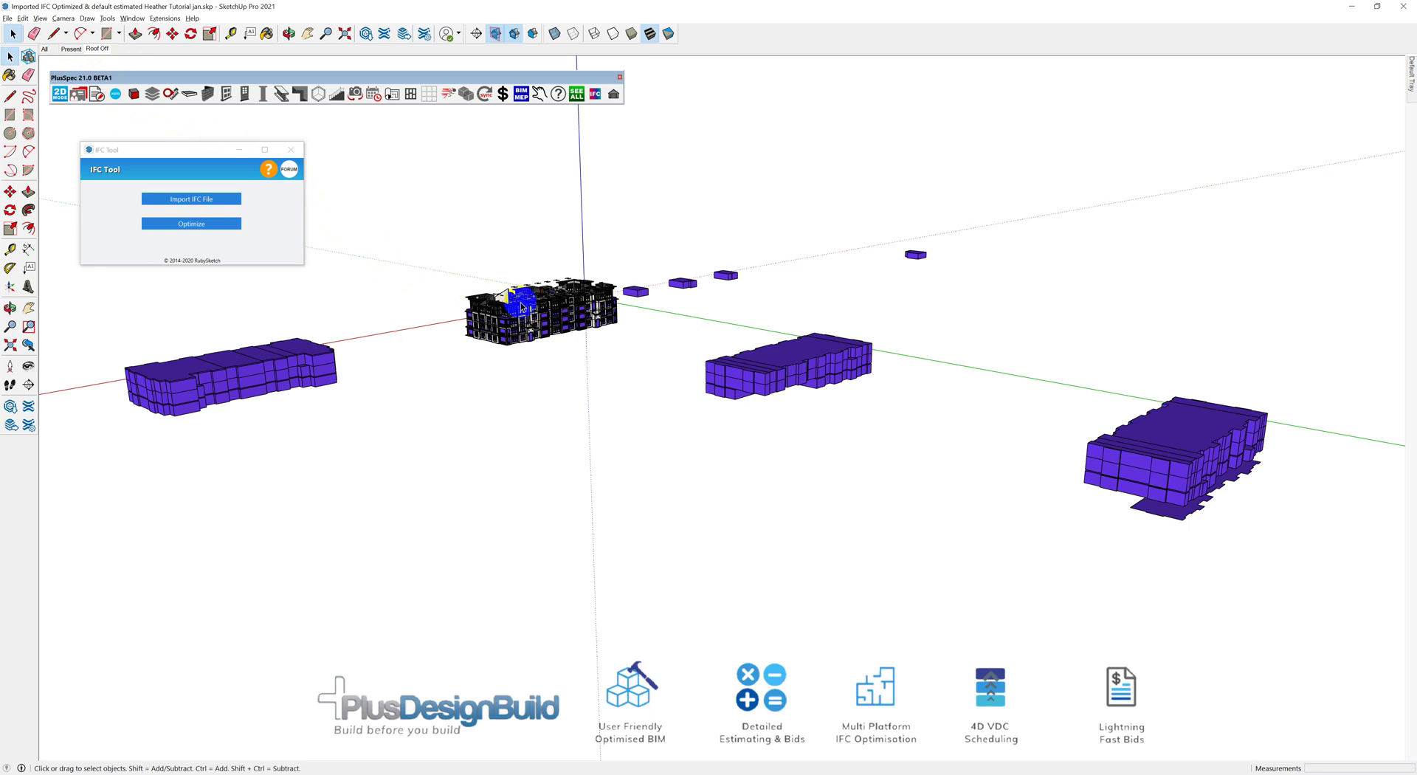
{"action": "scroll", "coordinate": [525, 303], "scroll_direction": "up", "scroll_amount": 3}
{"action": "scroll", "coordinate": [525, 302], "scroll_direction": "up", "scroll_amount": 6}
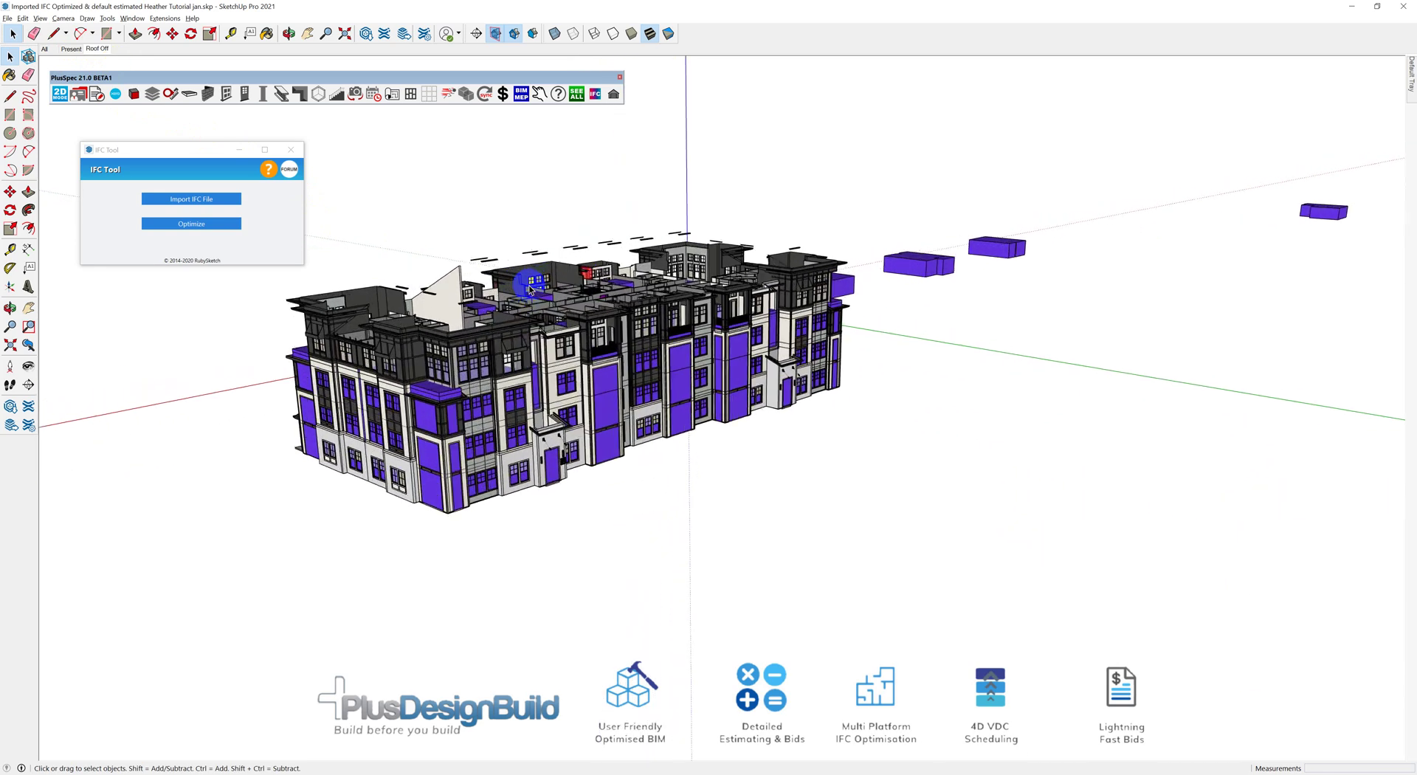
{"action": "middle_click_drag", "start_coordinate": [530, 290], "coordinate": [533, 347]}
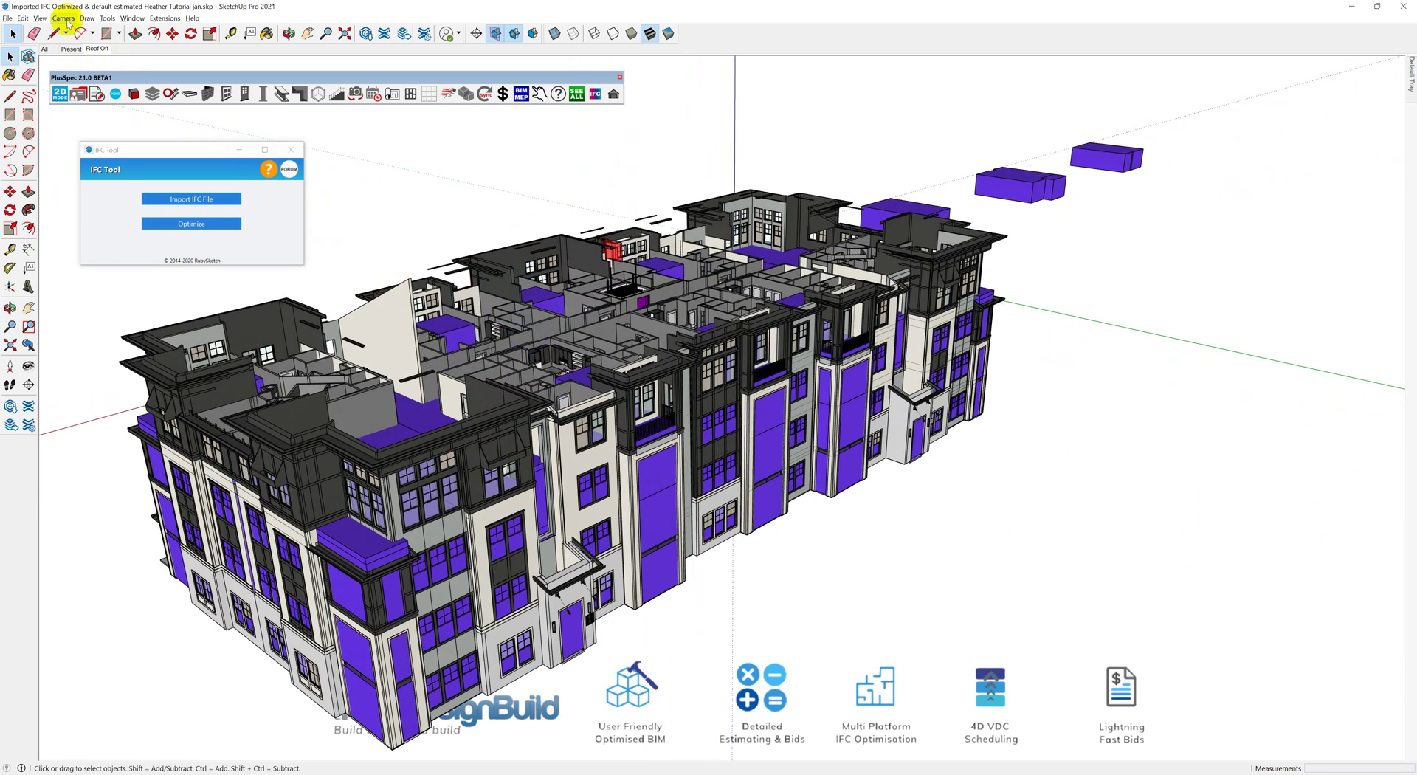
Step: Return to the roofed Present and All scenes, orbit around the facade, and close the IFC Tool
{"action": "left_click", "coordinate": [70, 49]}
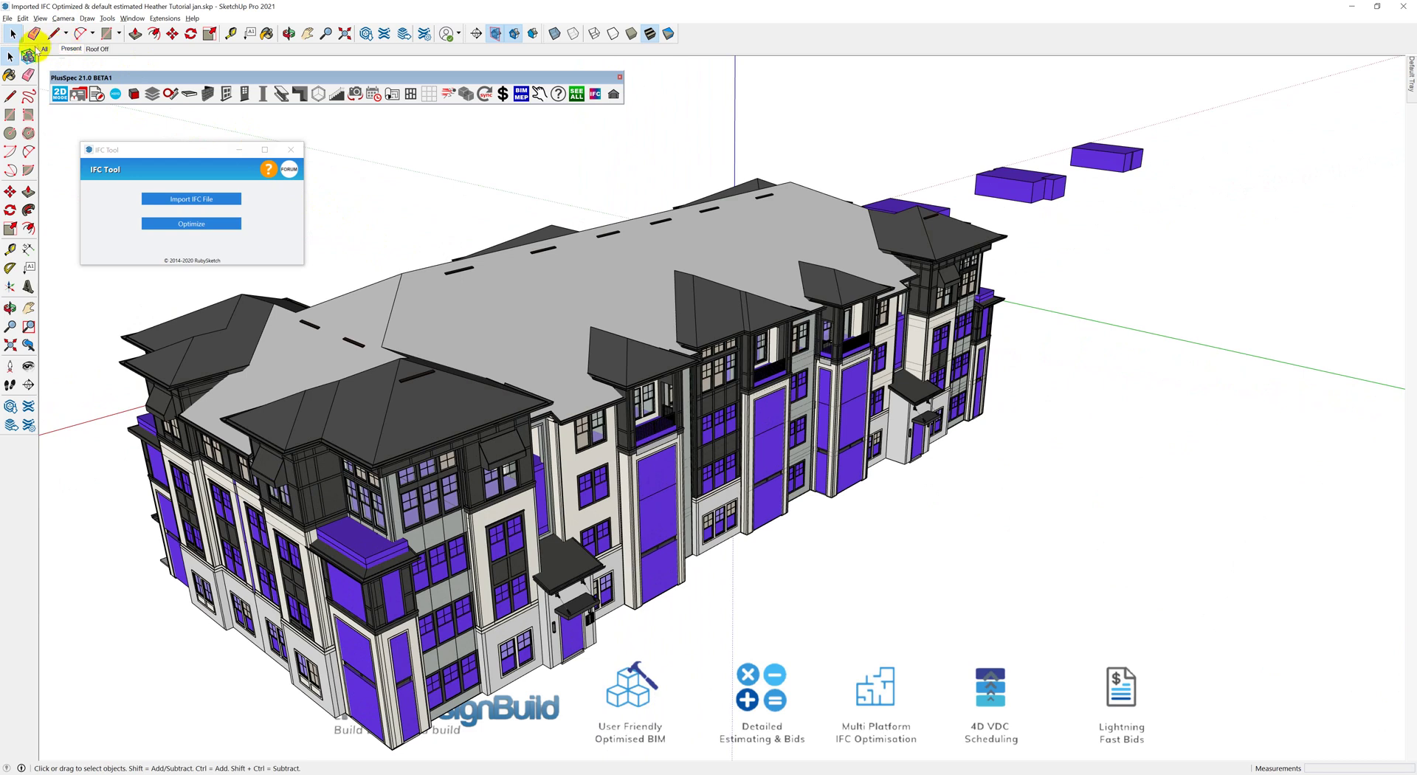
{"action": "left_click", "coordinate": [46, 48]}
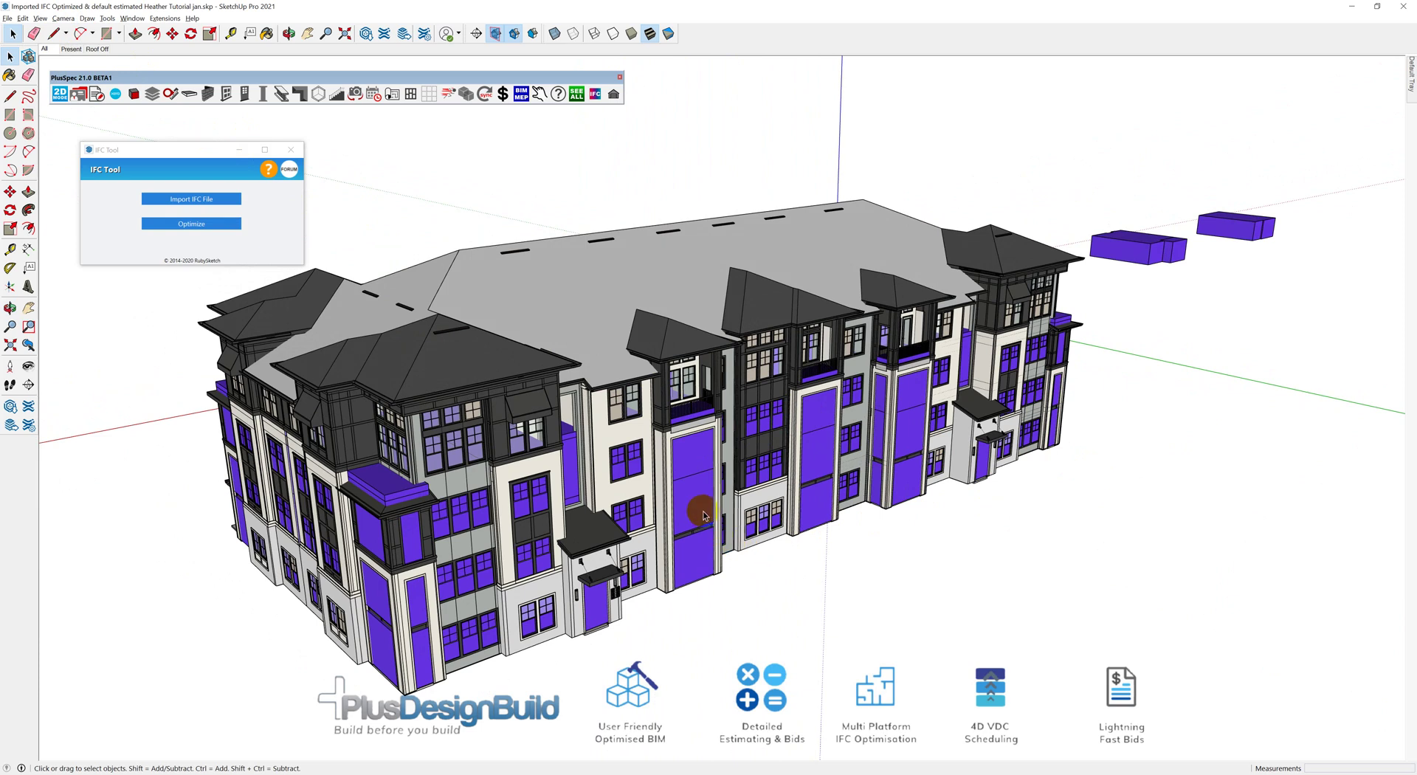
{"action": "middle_click_drag", "start_coordinate": [697, 483], "coordinate": [698, 468]}
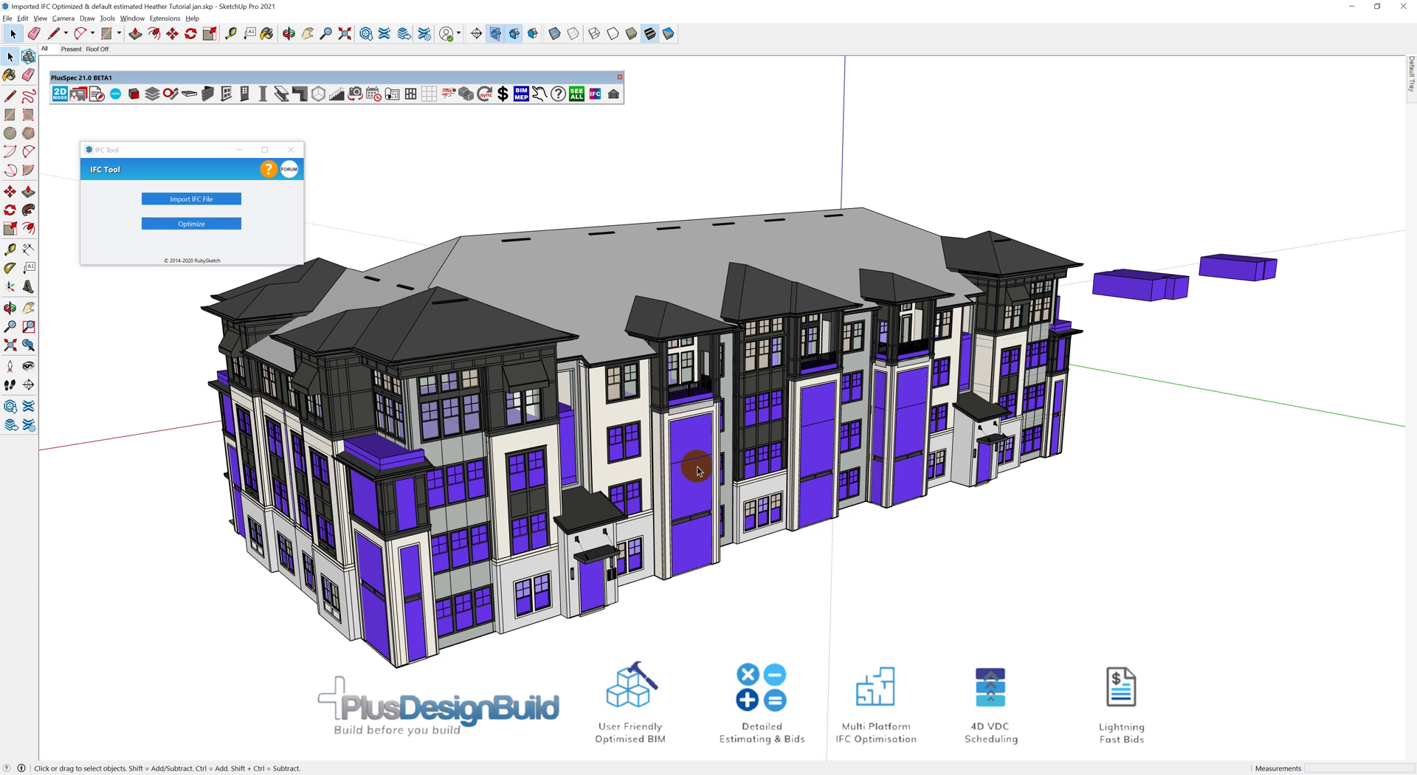
{"action": "middle_click_drag", "start_coordinate": [697, 466], "coordinate": [729, 422]}
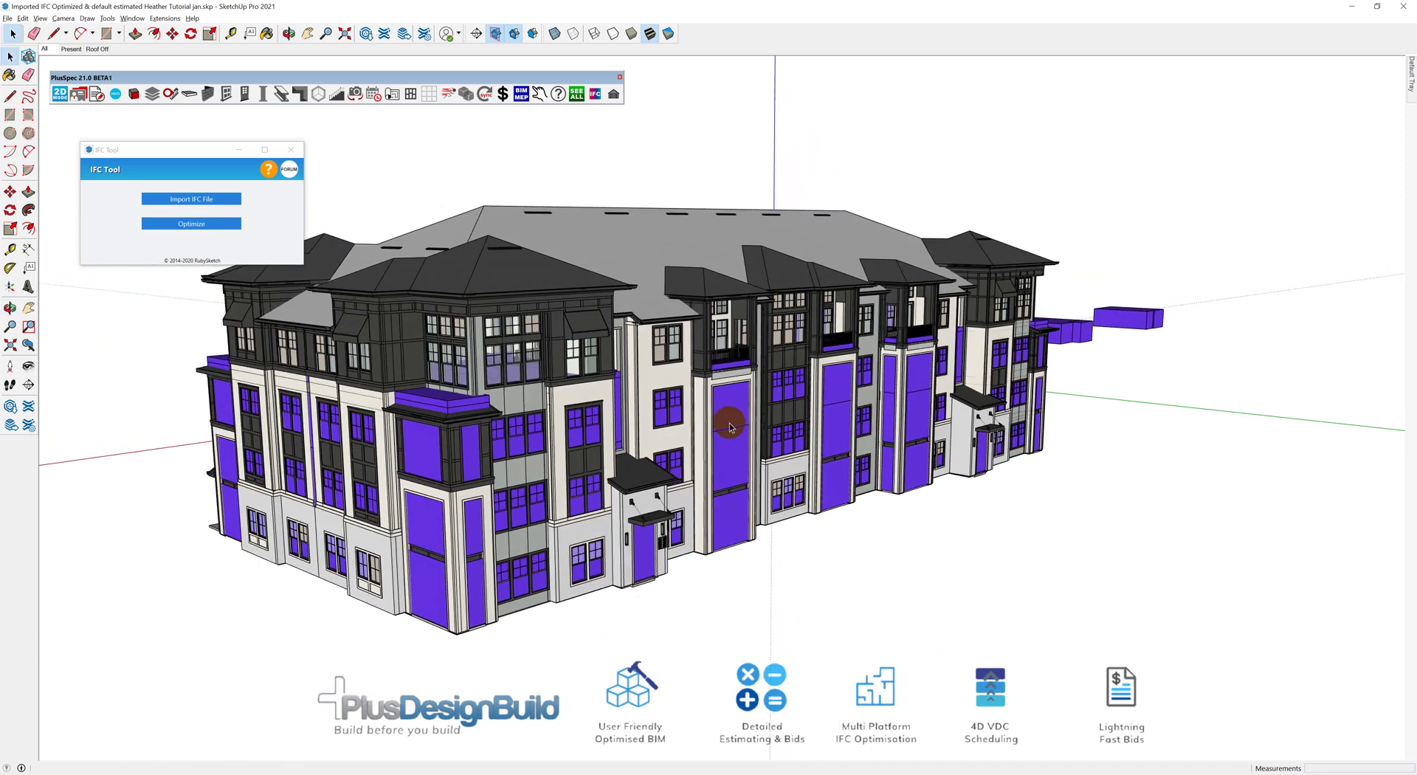
{"action": "left_click", "coordinate": [291, 149]}
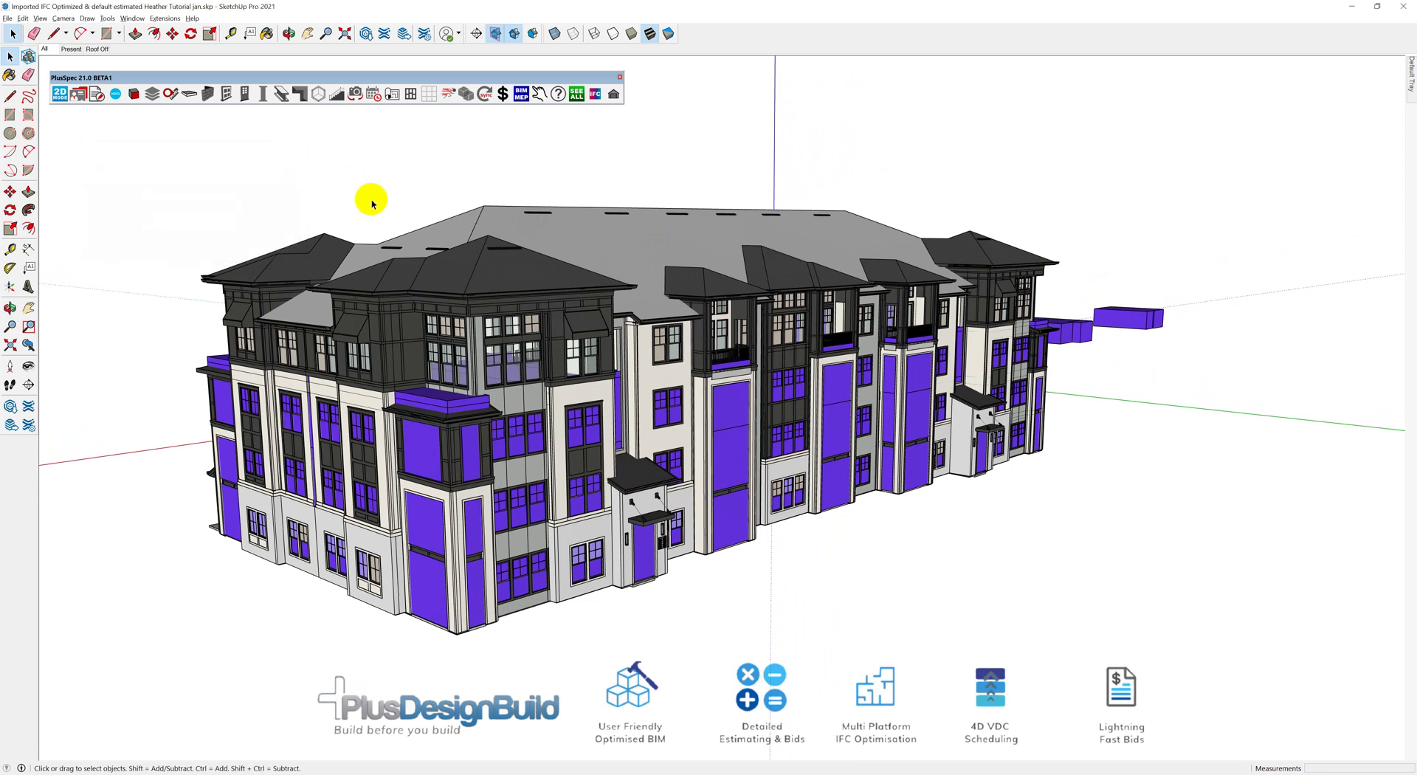
Step: Select the building group, window-select its components, then clear the selection
{"action": "left_click", "coordinate": [644, 242]}
{"action": "left_click_drag", "start_coordinate": [123, 172], "coordinate": [1169, 608]}
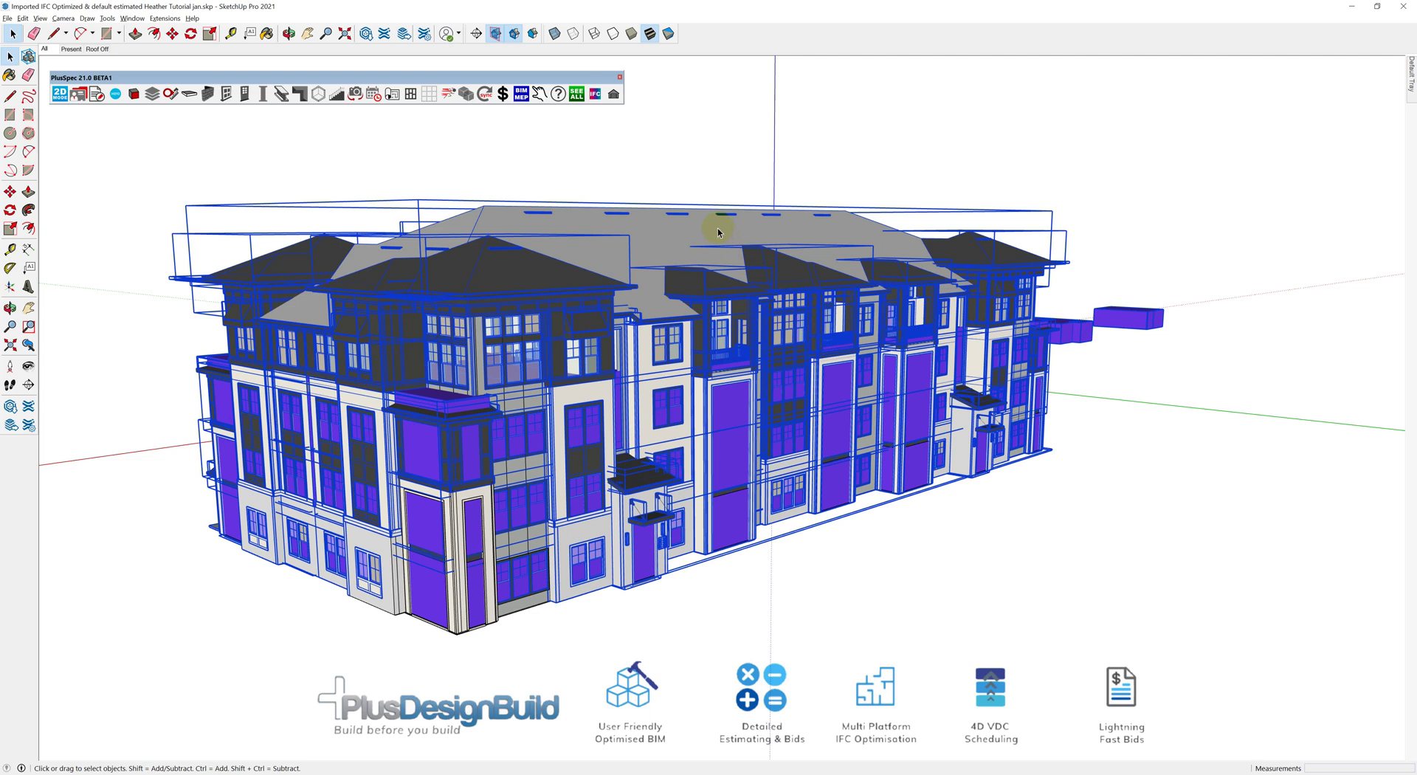
{"action": "left_click", "coordinate": [760, 153]}
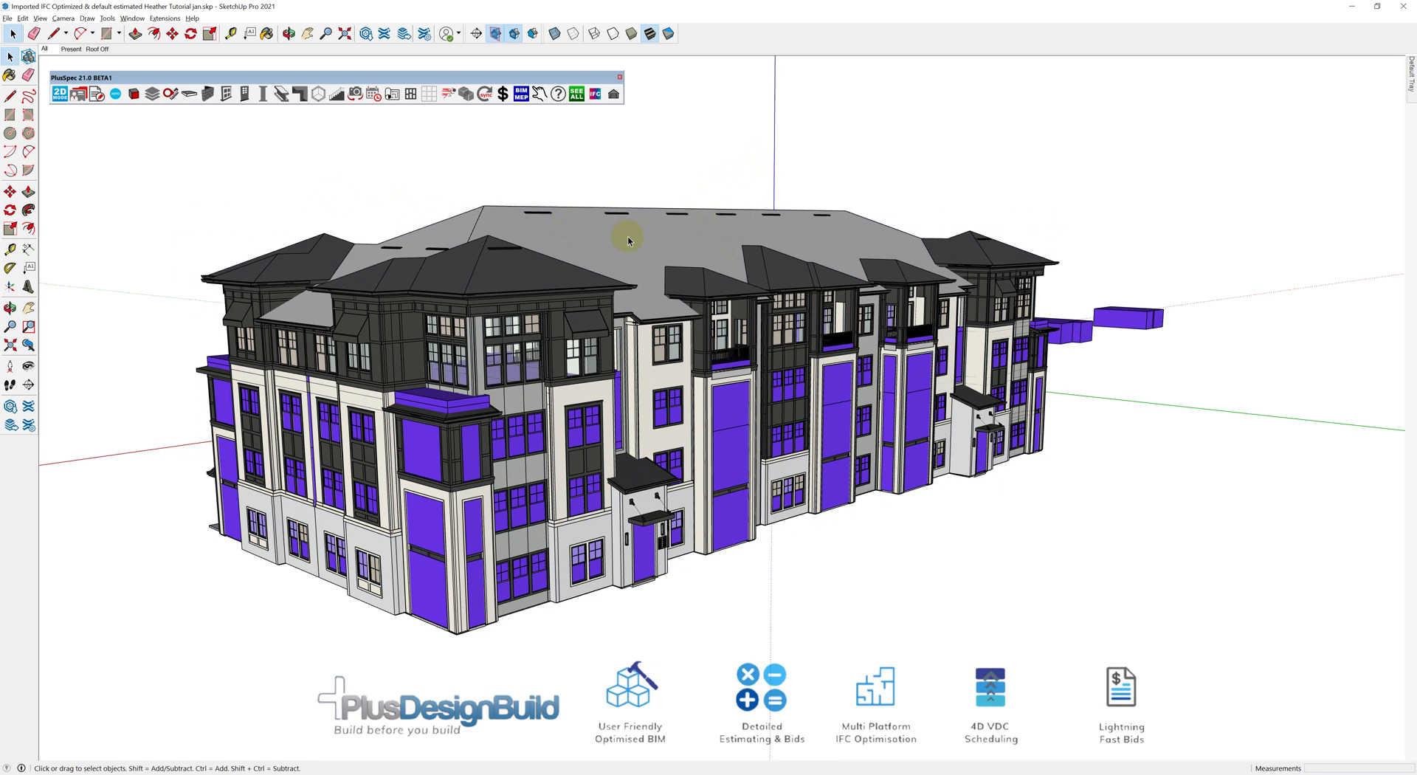
Step: Select the building group, orbit to a frontal view, and slide out the Default Tray
{"action": "left_click", "coordinate": [589, 241]}
{"action": "key", "text": "o"}
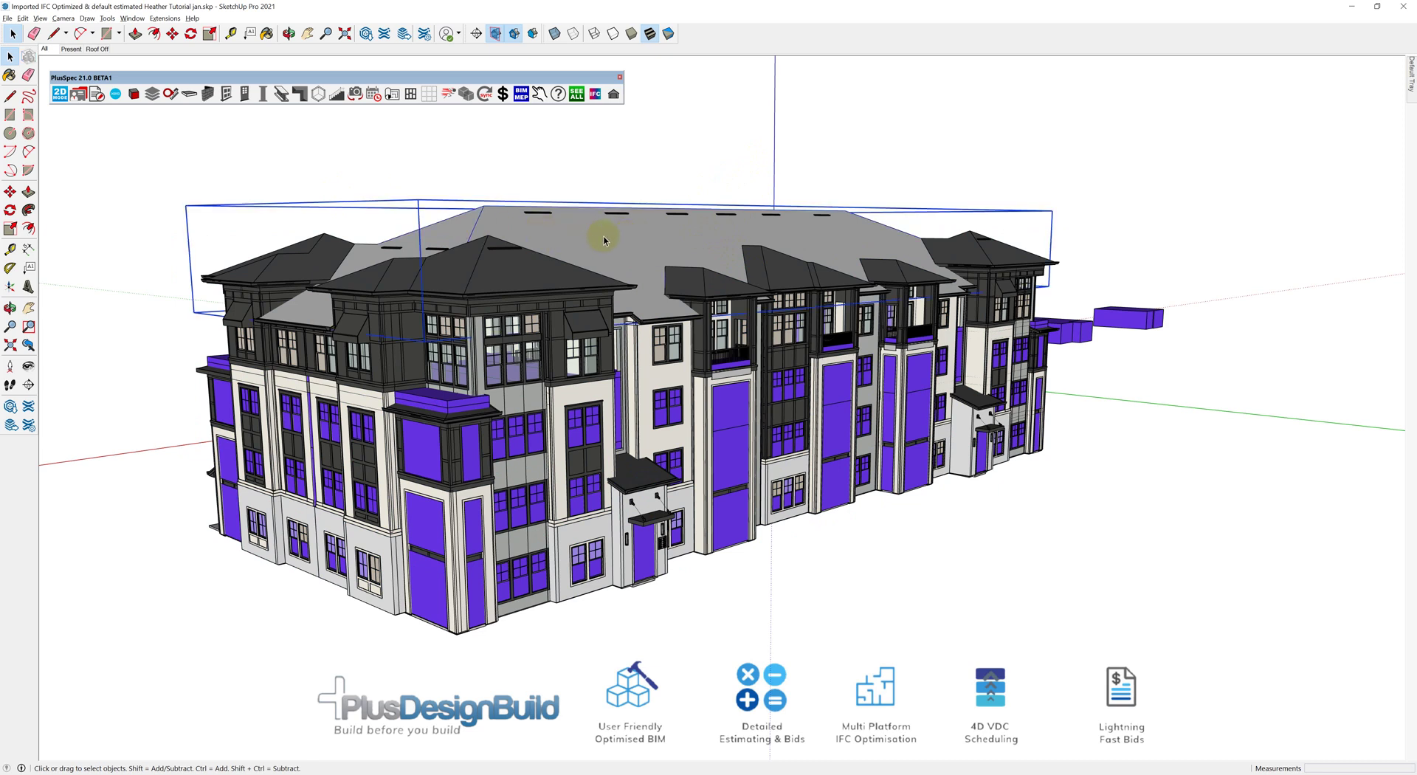
{"action": "left_click_drag", "start_coordinate": [676, 374], "coordinate": [588, 364]}
{"action": "key", "text": "space"}
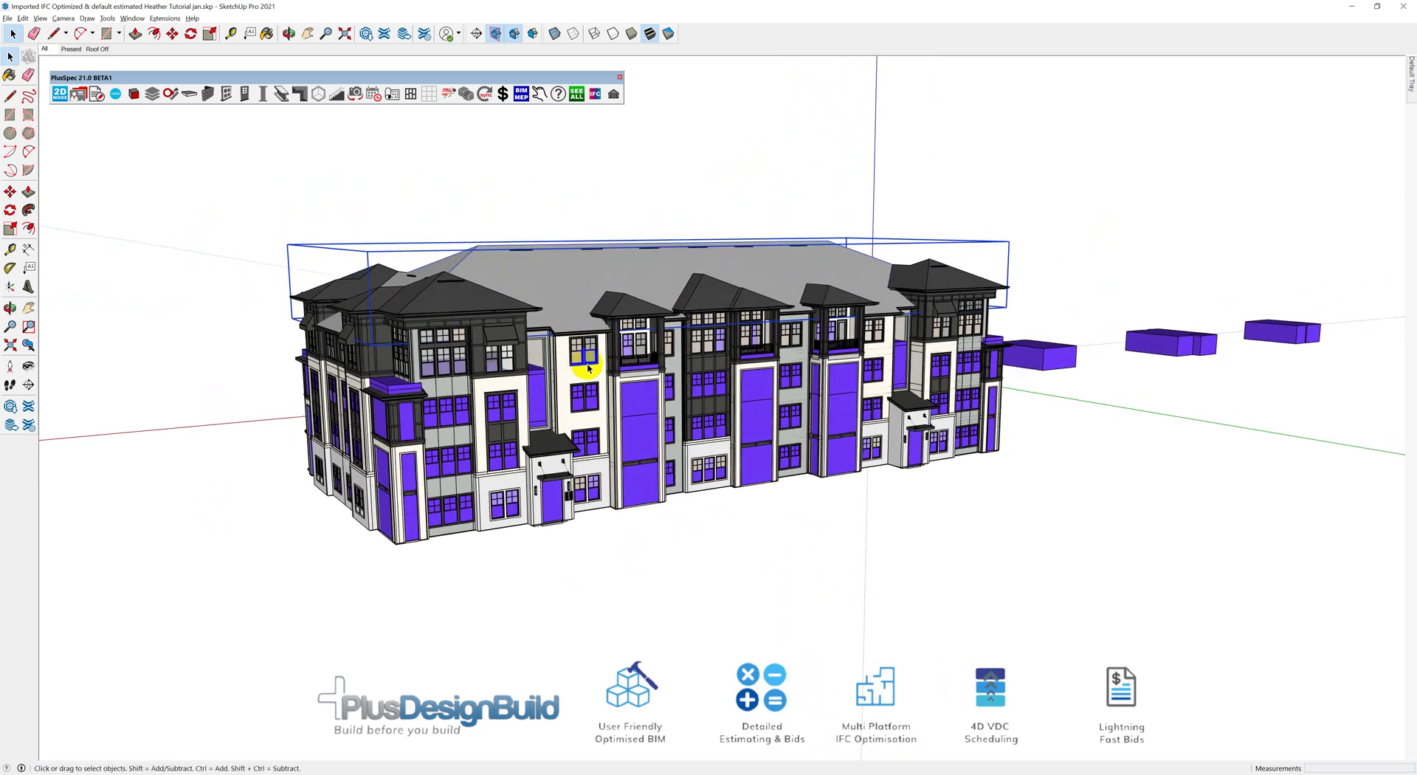
{"action": "mouse_move", "coordinate": [1408, 78]}
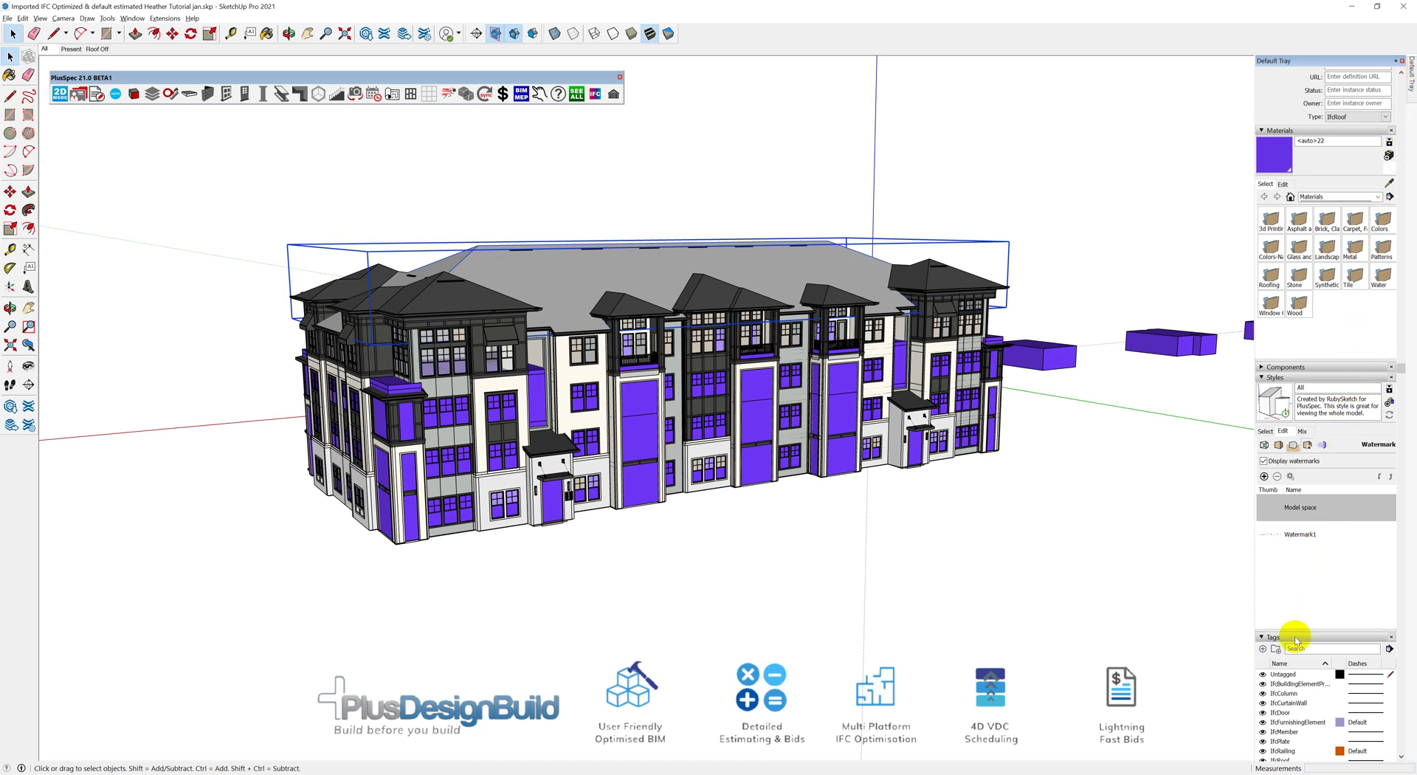
{"action": "left_click", "coordinate": [1263, 377]}
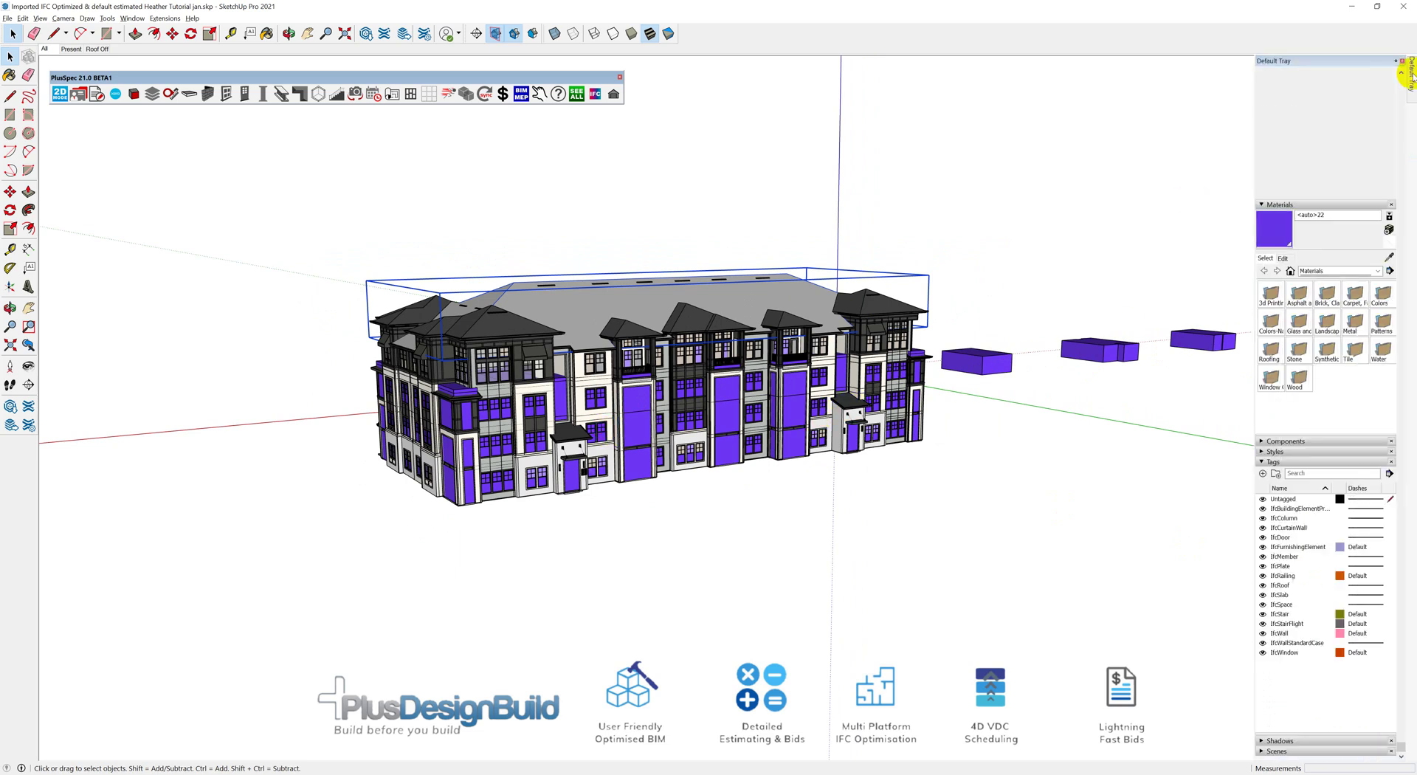
{"action": "left_click", "coordinate": [1393, 62]}
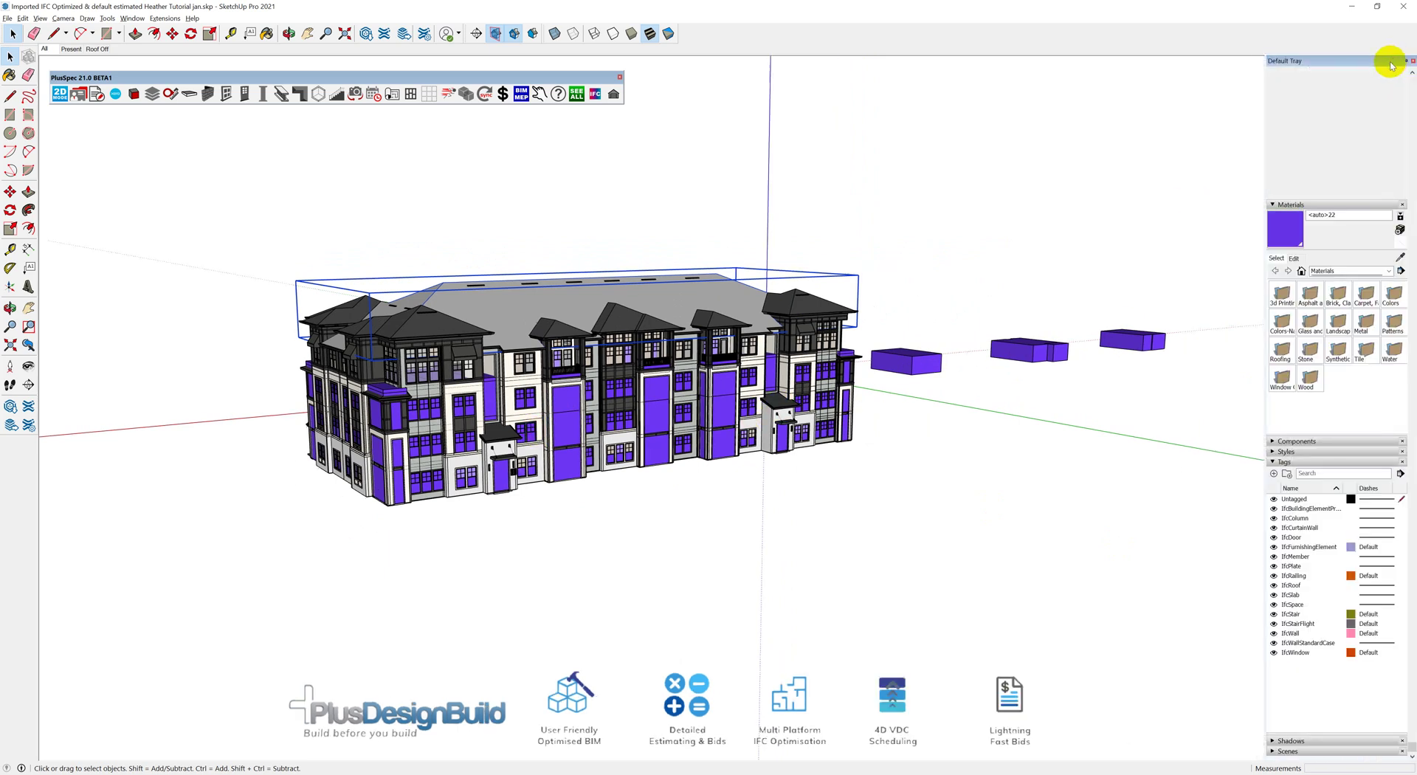
{"action": "left_click", "coordinate": [913, 371]}
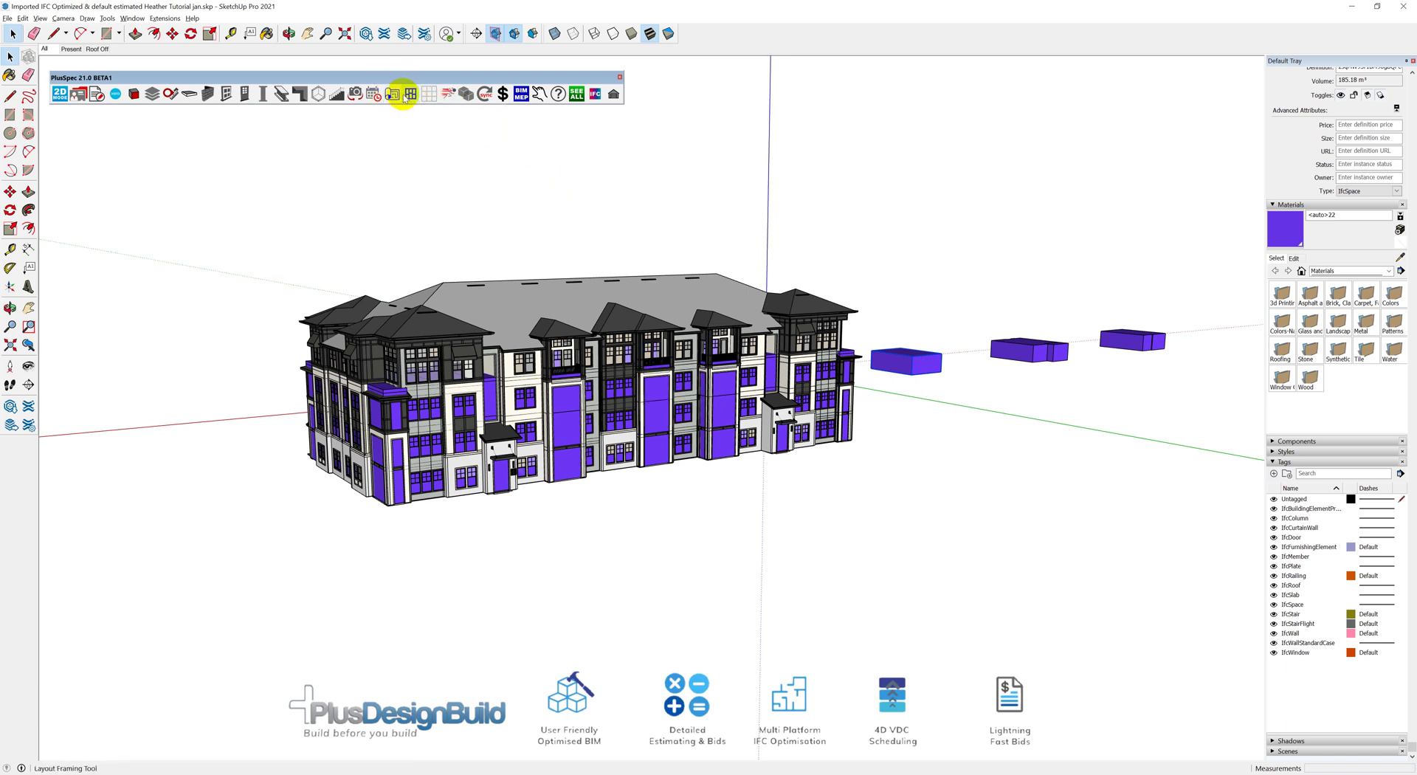
{"action": "left_click", "coordinate": [709, 419]}
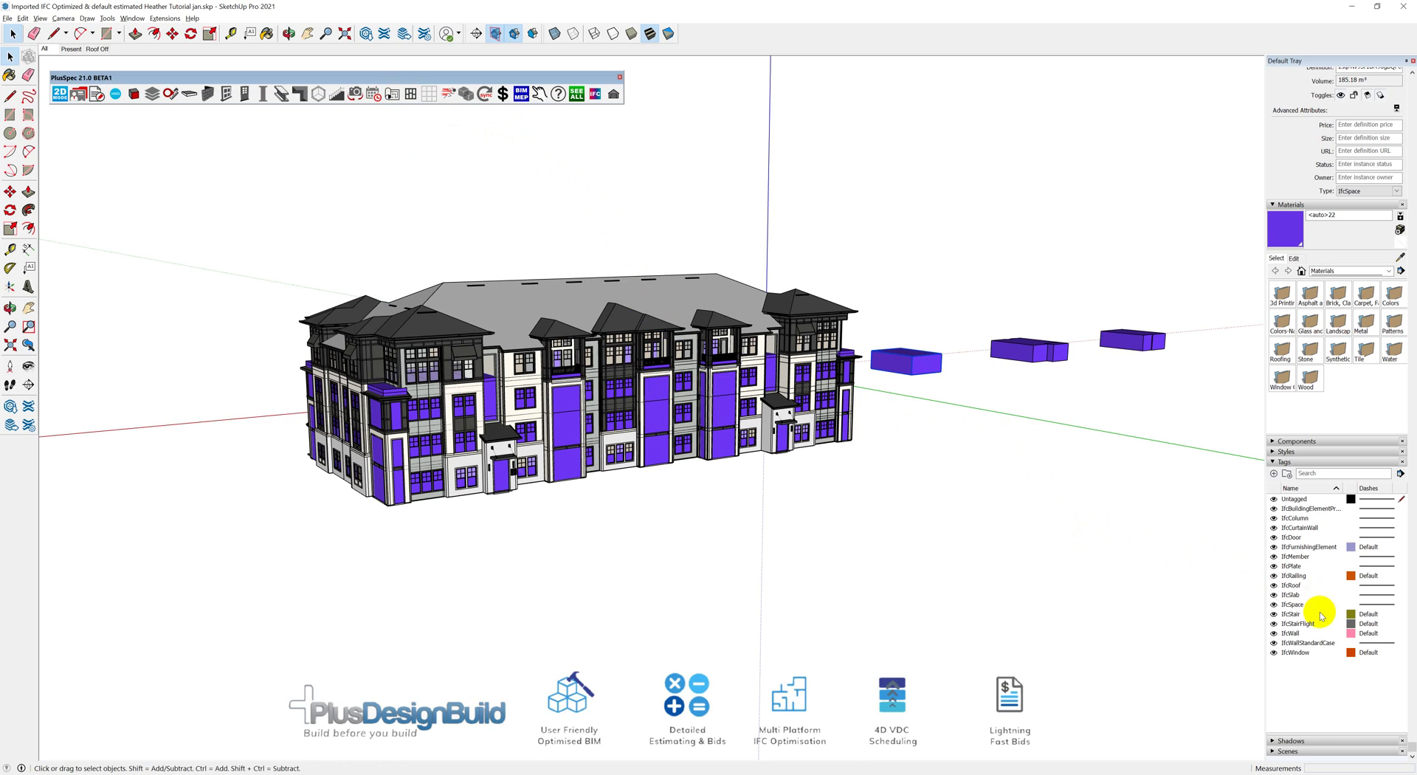
{"action": "left_click", "coordinate": [1272, 604]}
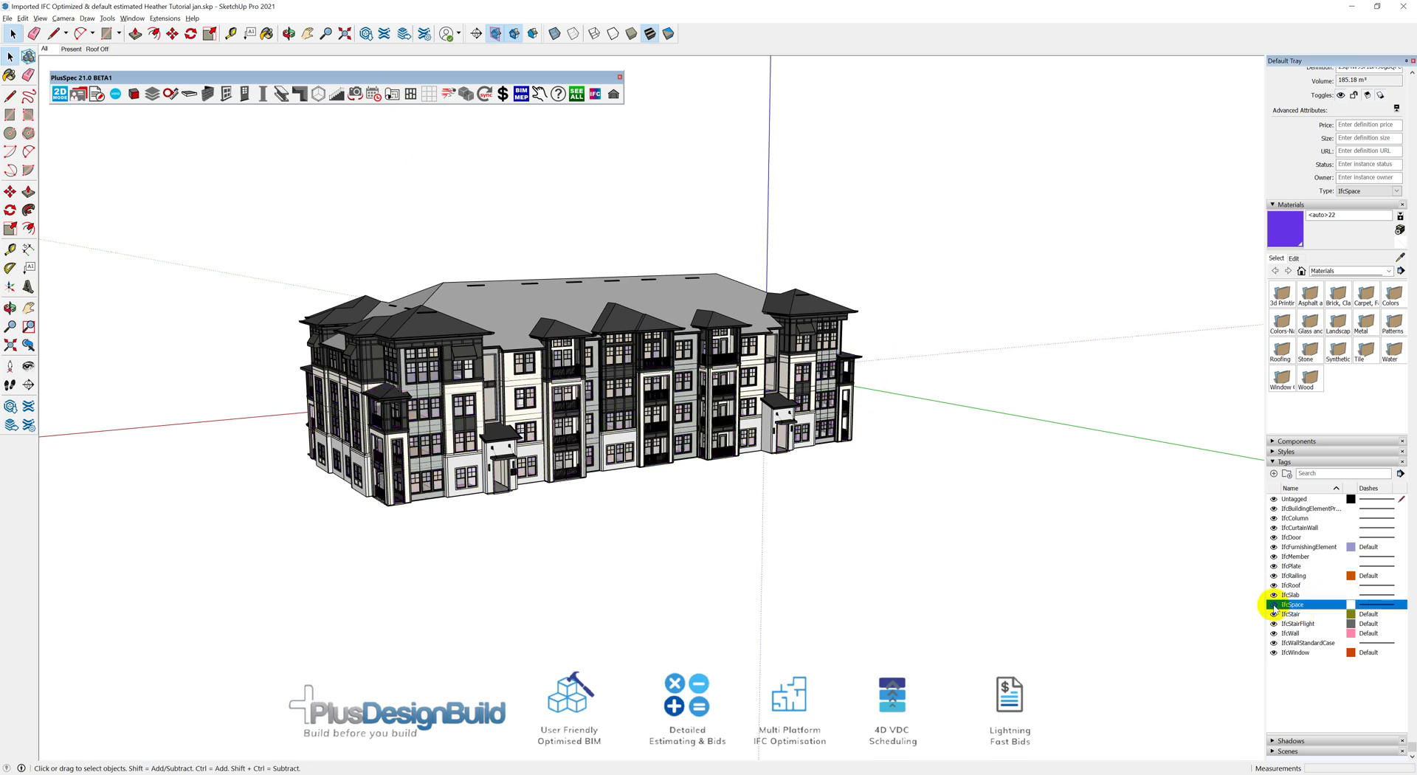
{"action": "middle_click_drag", "start_coordinate": [623, 417], "coordinate": [710, 401]}
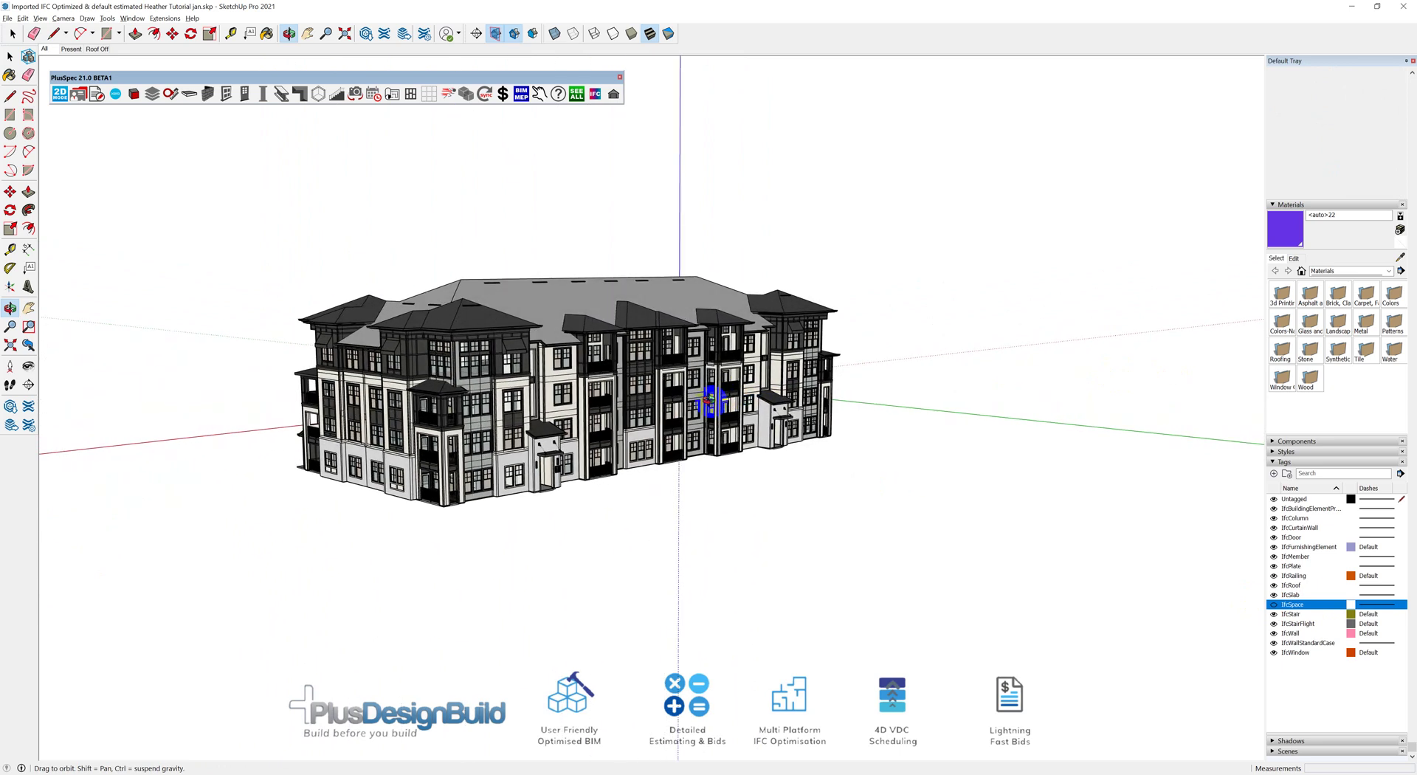
{"action": "middle_click_drag", "start_coordinate": [674, 316], "coordinate": [677, 360]}
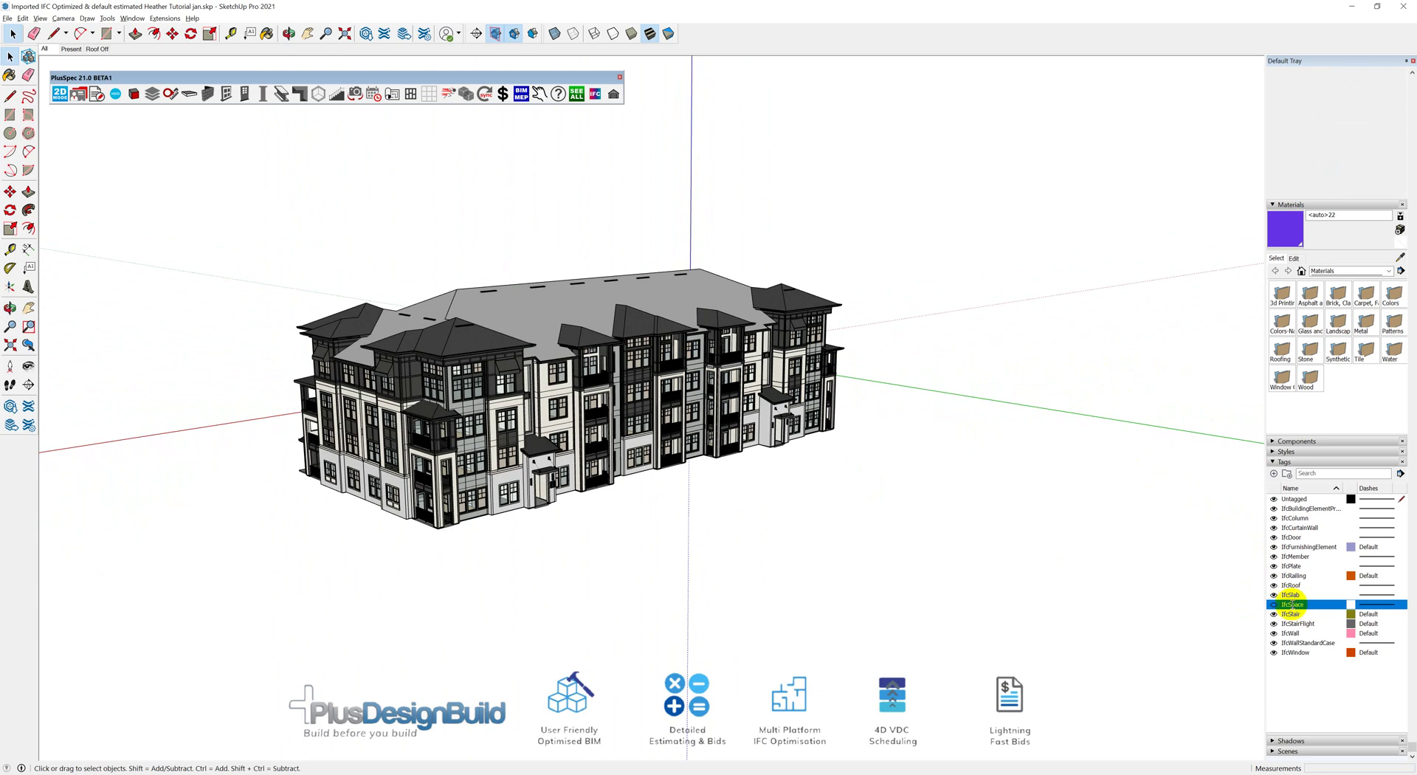
{"action": "left_click", "coordinate": [1273, 604]}
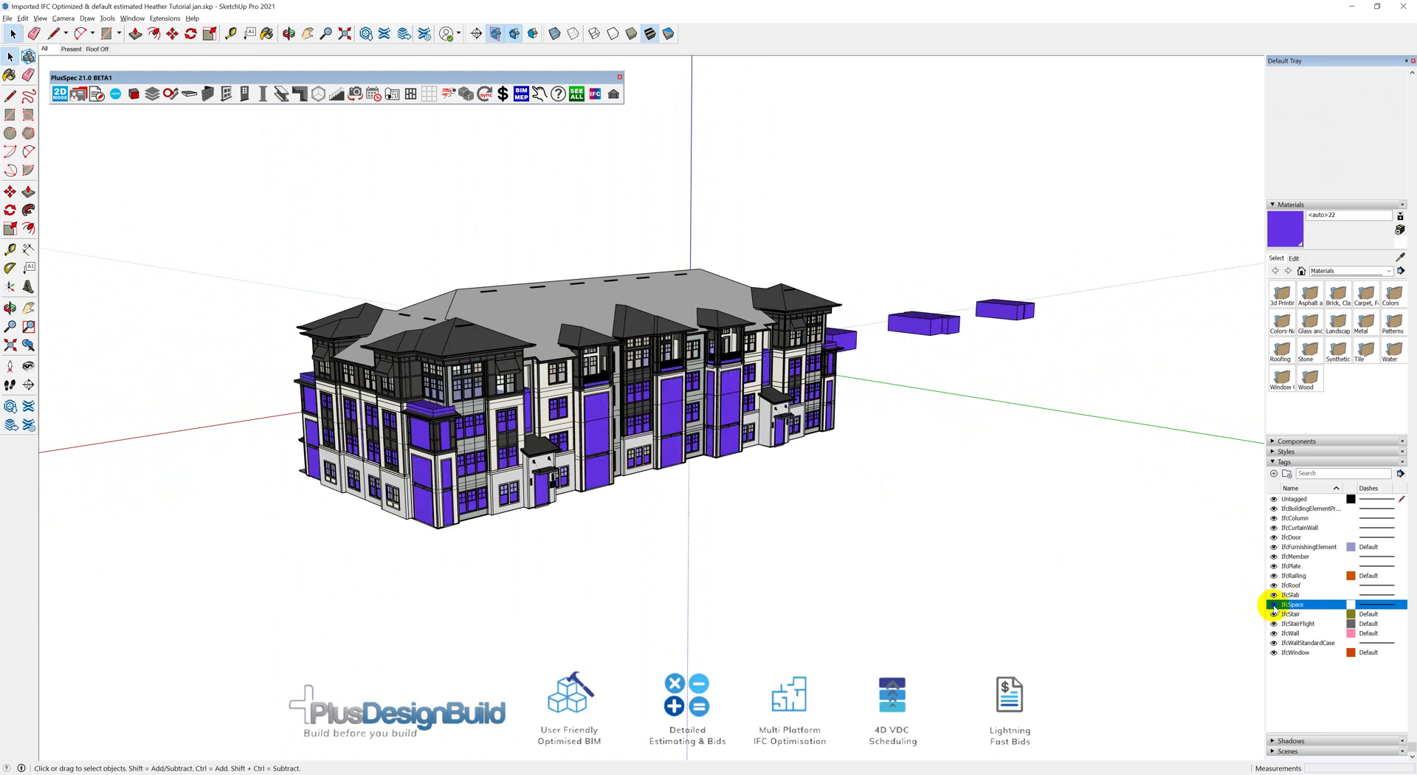
Step: Delete the IfcSpace tag with 'Delete the entities' so all purple space volumes go too
{"action": "right_click", "coordinate": [1285, 605]}
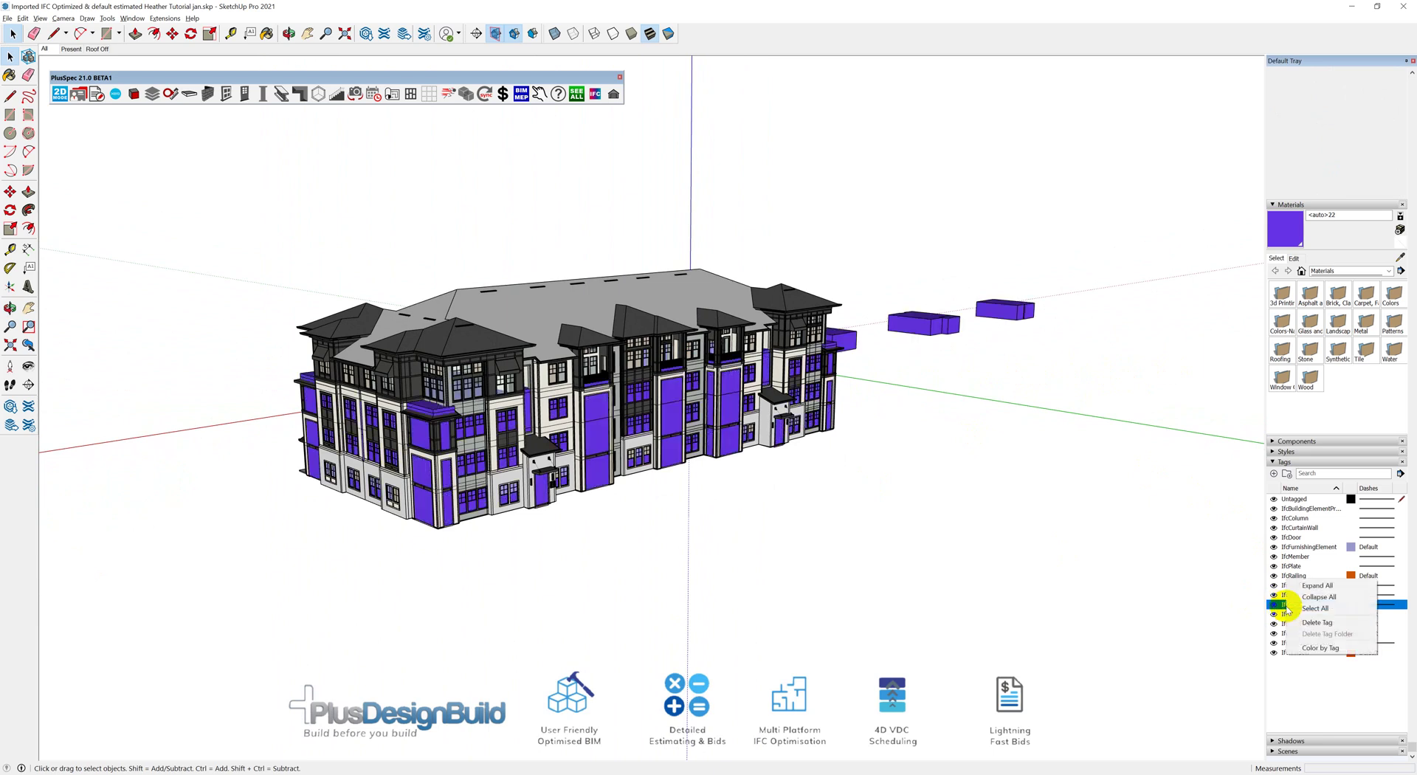
{"action": "left_click", "coordinate": [1315, 623]}
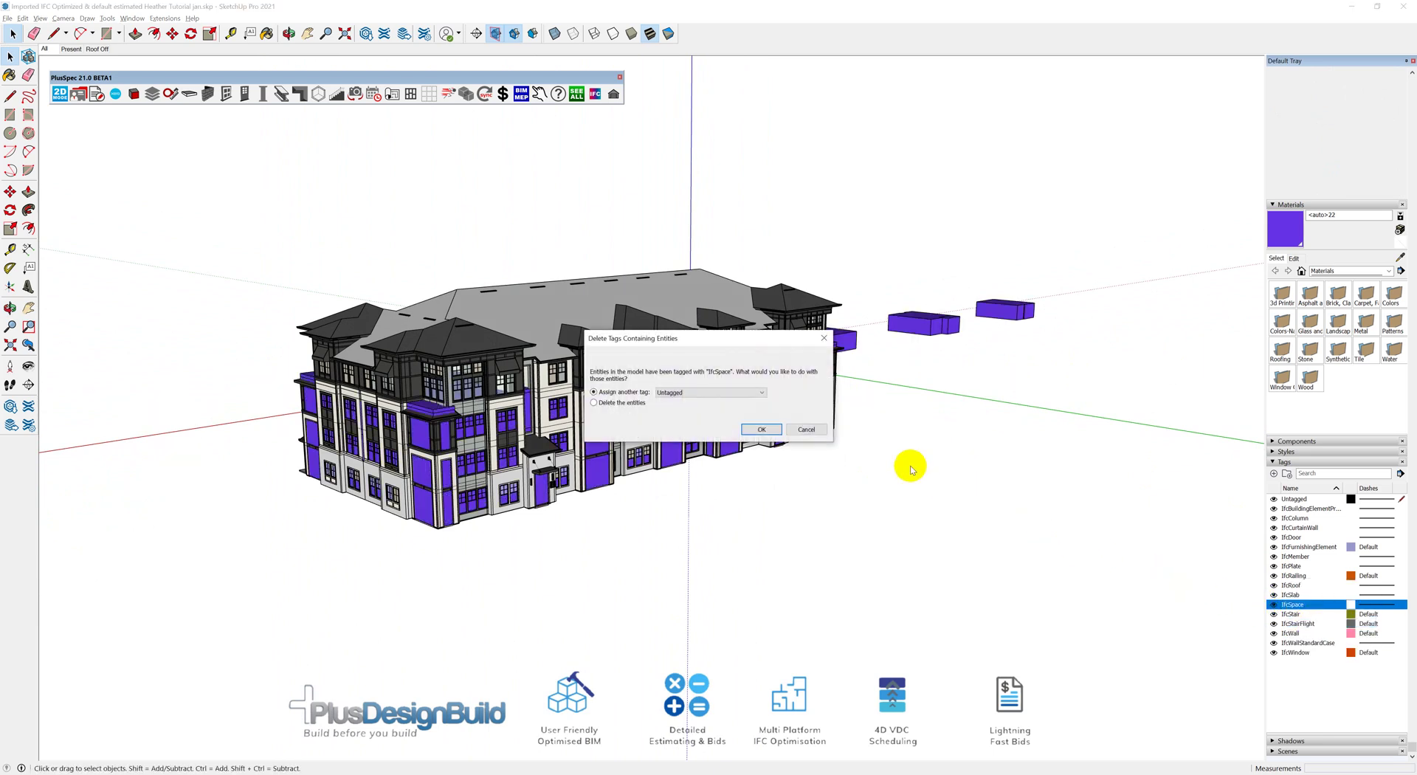
{"action": "left_click", "coordinate": [597, 403]}
{"action": "left_click", "coordinate": [764, 430]}
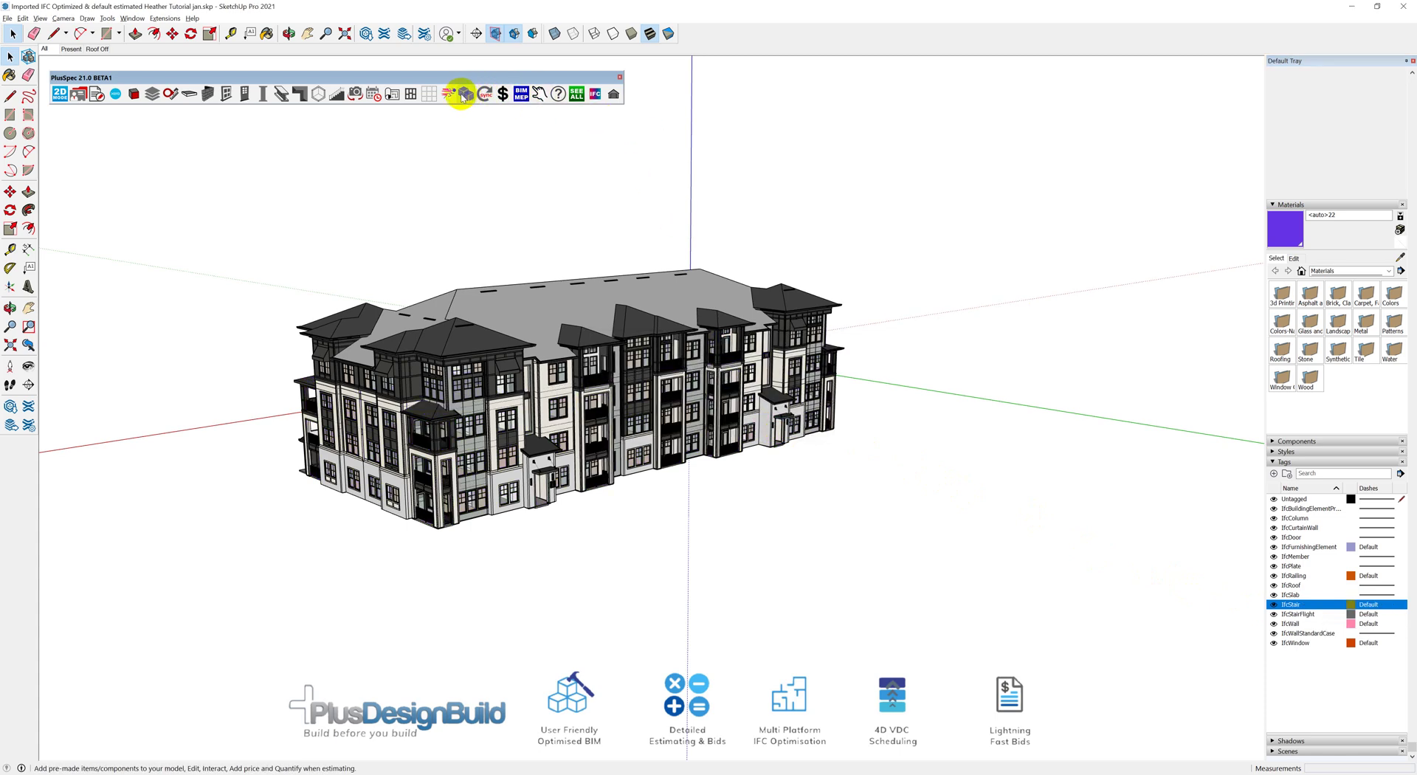
{"action": "left_click", "coordinate": [666, 412]}
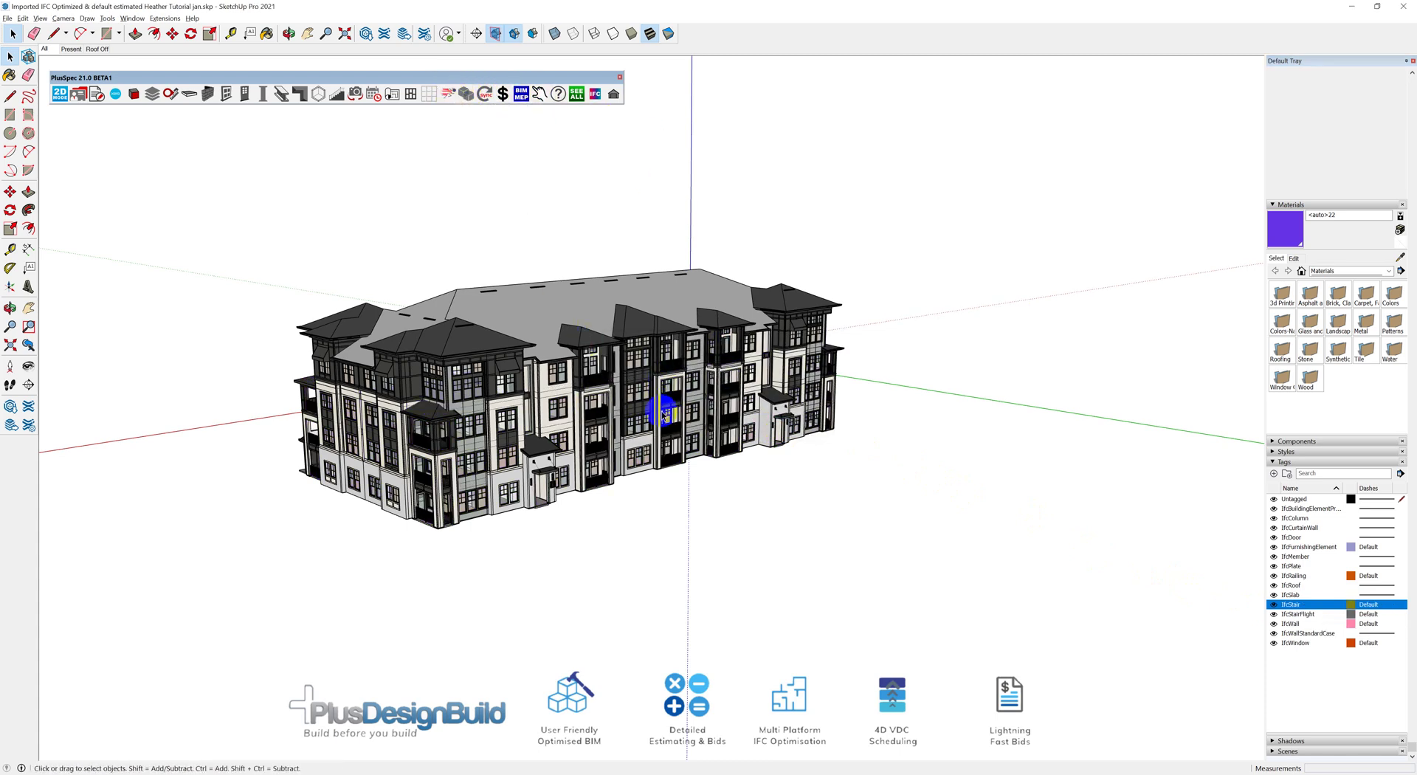
Step: Hide the IfcWindow tag while orbiting around the building
{"action": "middle_click_drag", "start_coordinate": [662, 416], "coordinate": [629, 362]}
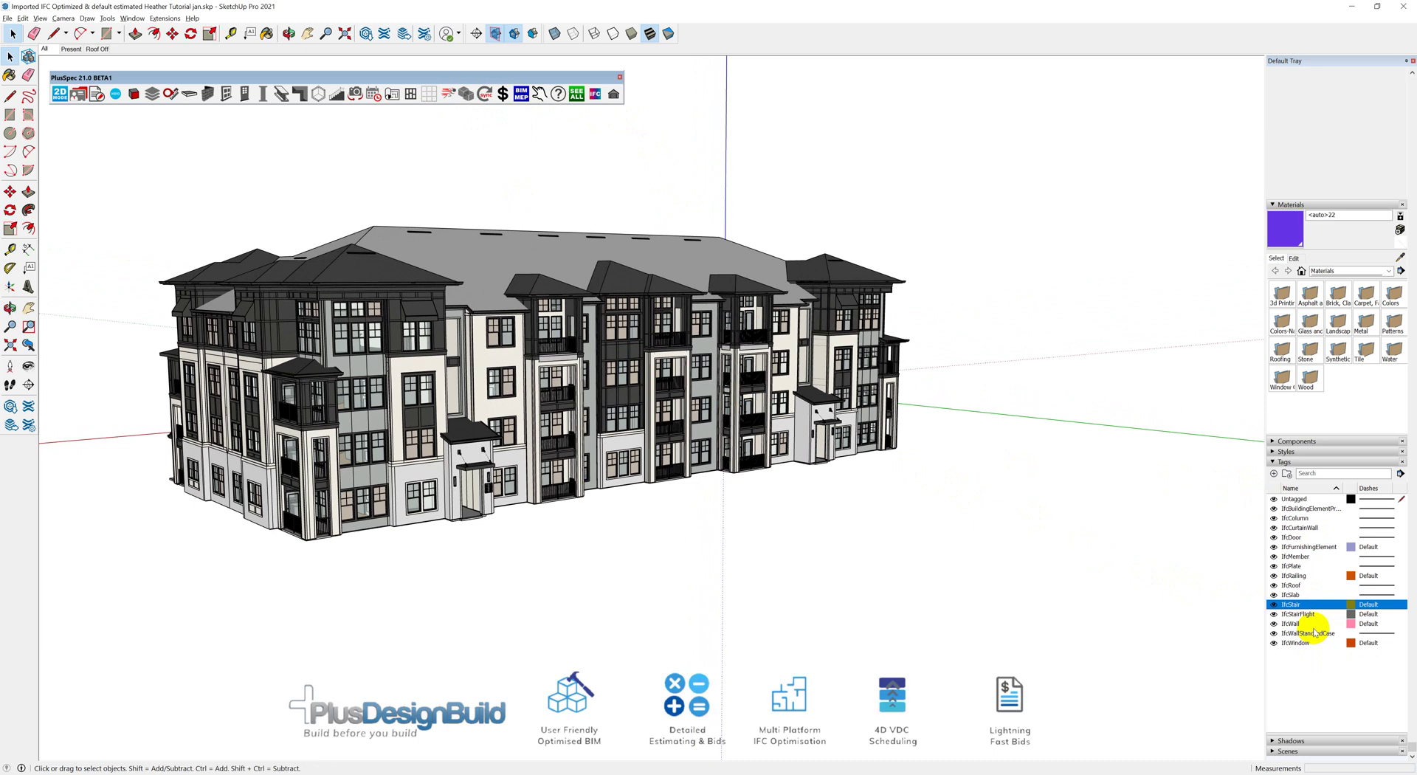
{"action": "left_click", "coordinate": [1274, 645]}
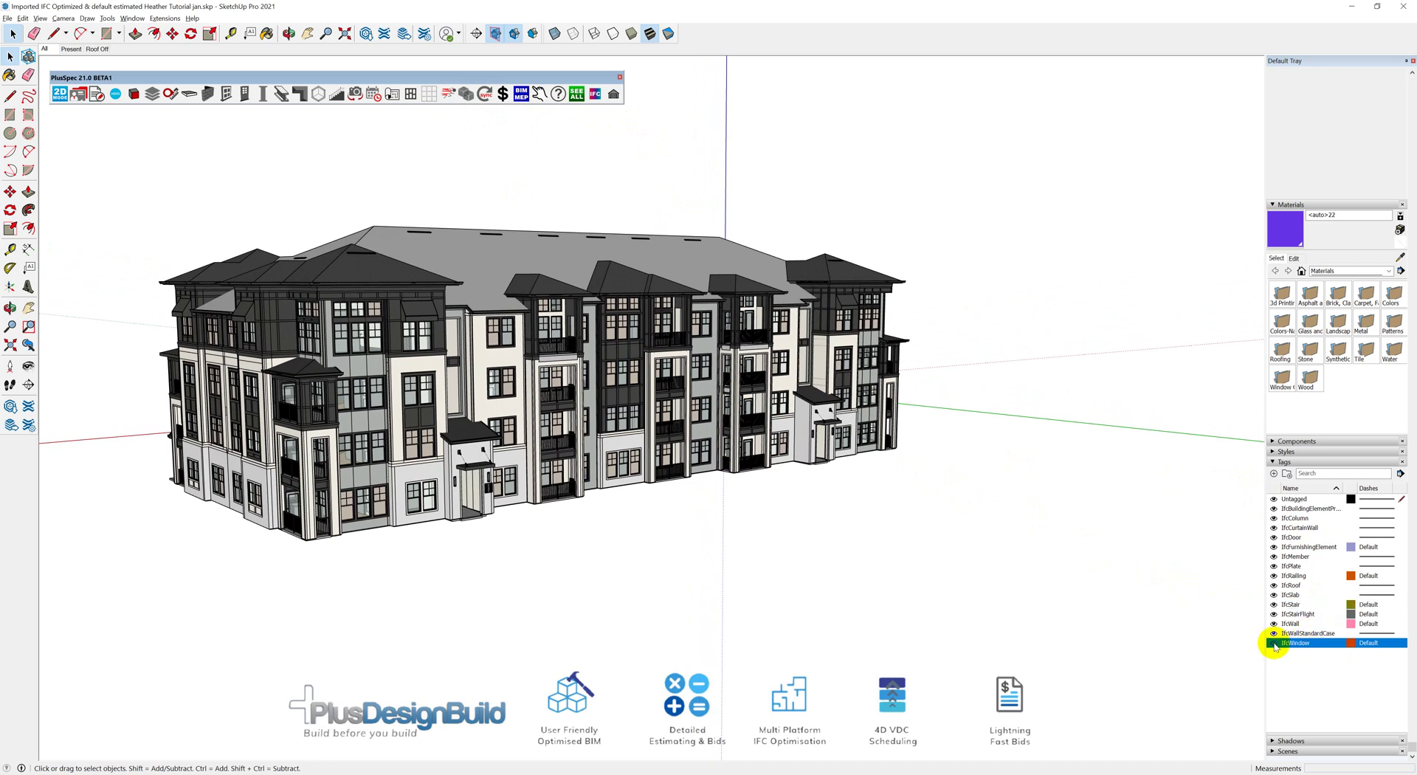
{"action": "middle_click_drag", "start_coordinate": [806, 436], "coordinate": [417, 416]}
{"action": "middle_click_drag", "start_coordinate": [794, 424], "coordinate": [815, 470]}
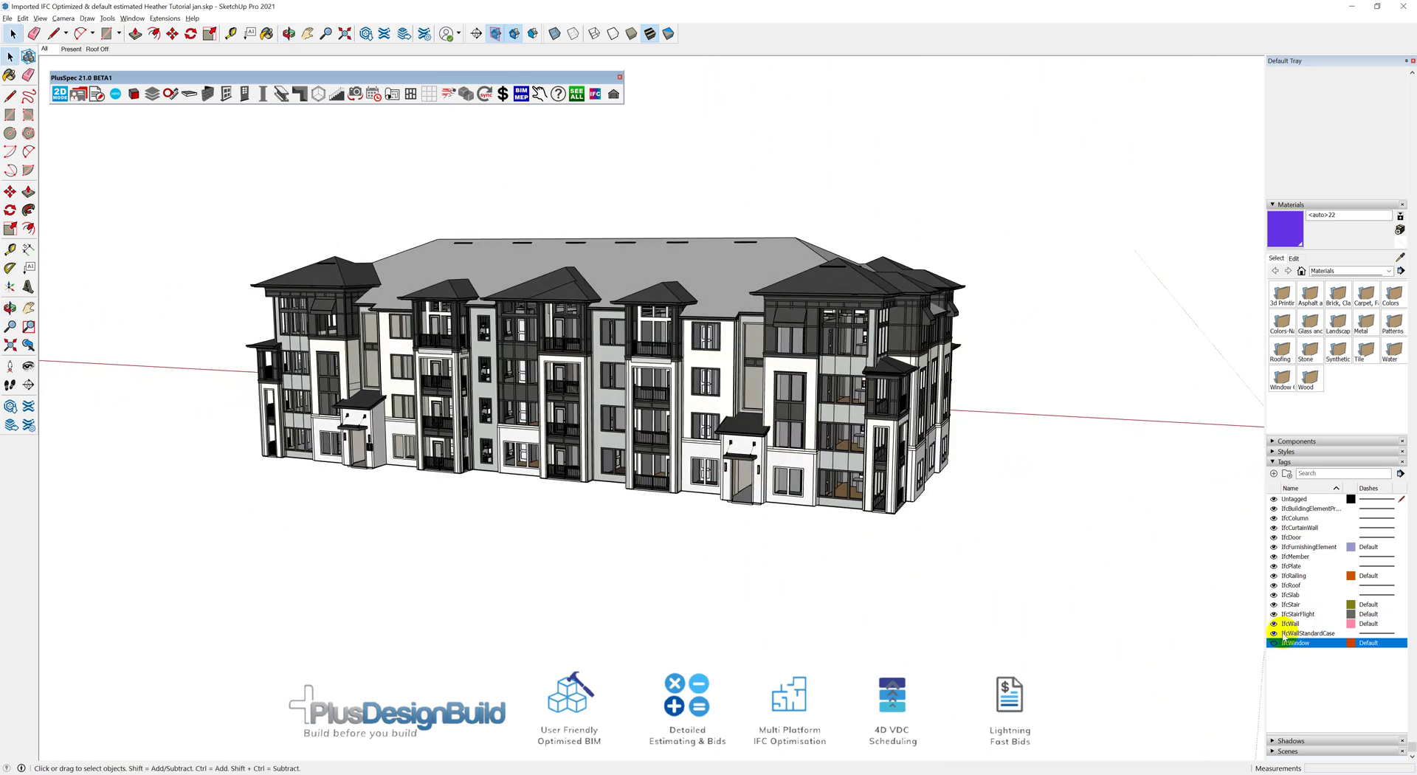
Step: Hide IfcWallStandardCase, IfcWall and IfcRoof, then orbit to view the exposed interior floors
{"action": "left_click", "coordinate": [1272, 633]}
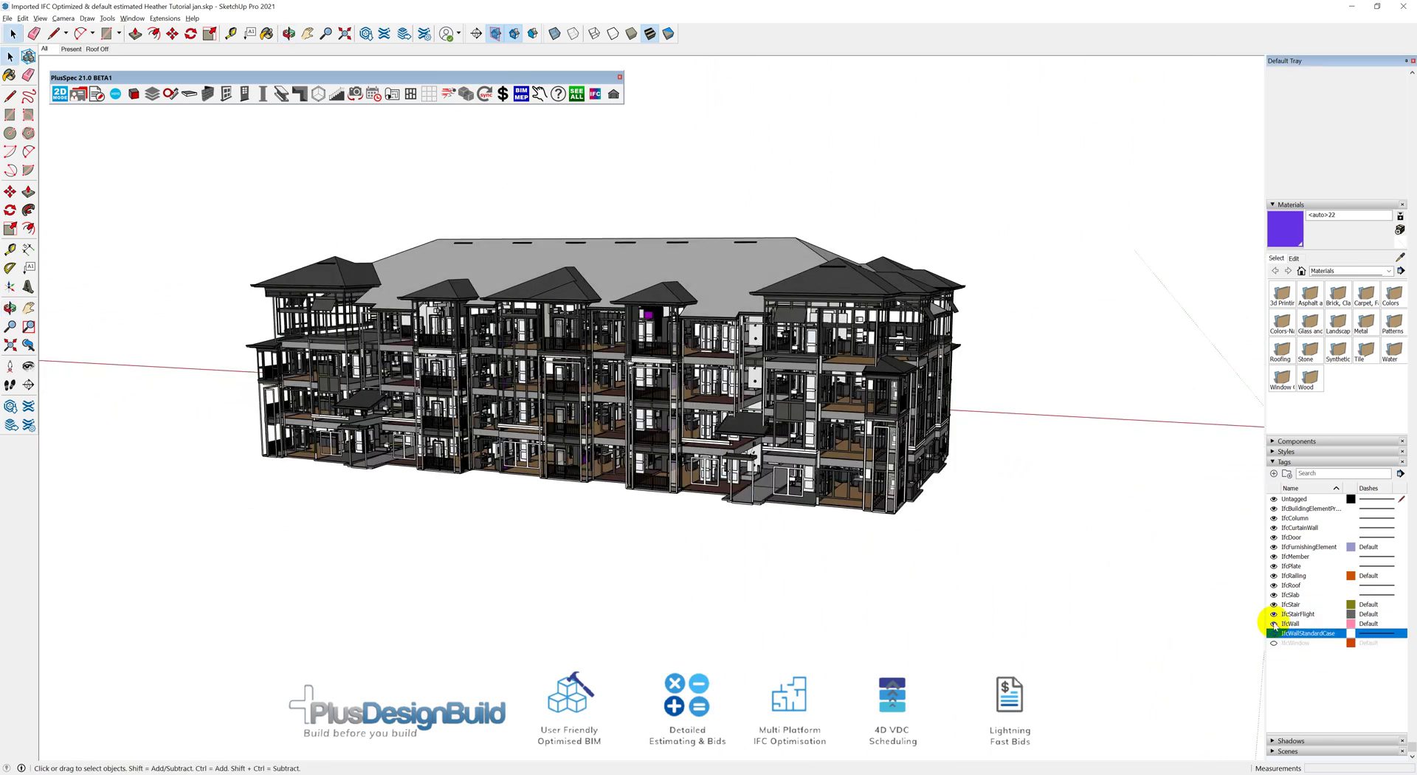
{"action": "left_click", "coordinate": [1272, 623]}
{"action": "middle_click_drag", "start_coordinate": [897, 369], "coordinate": [850, 411]}
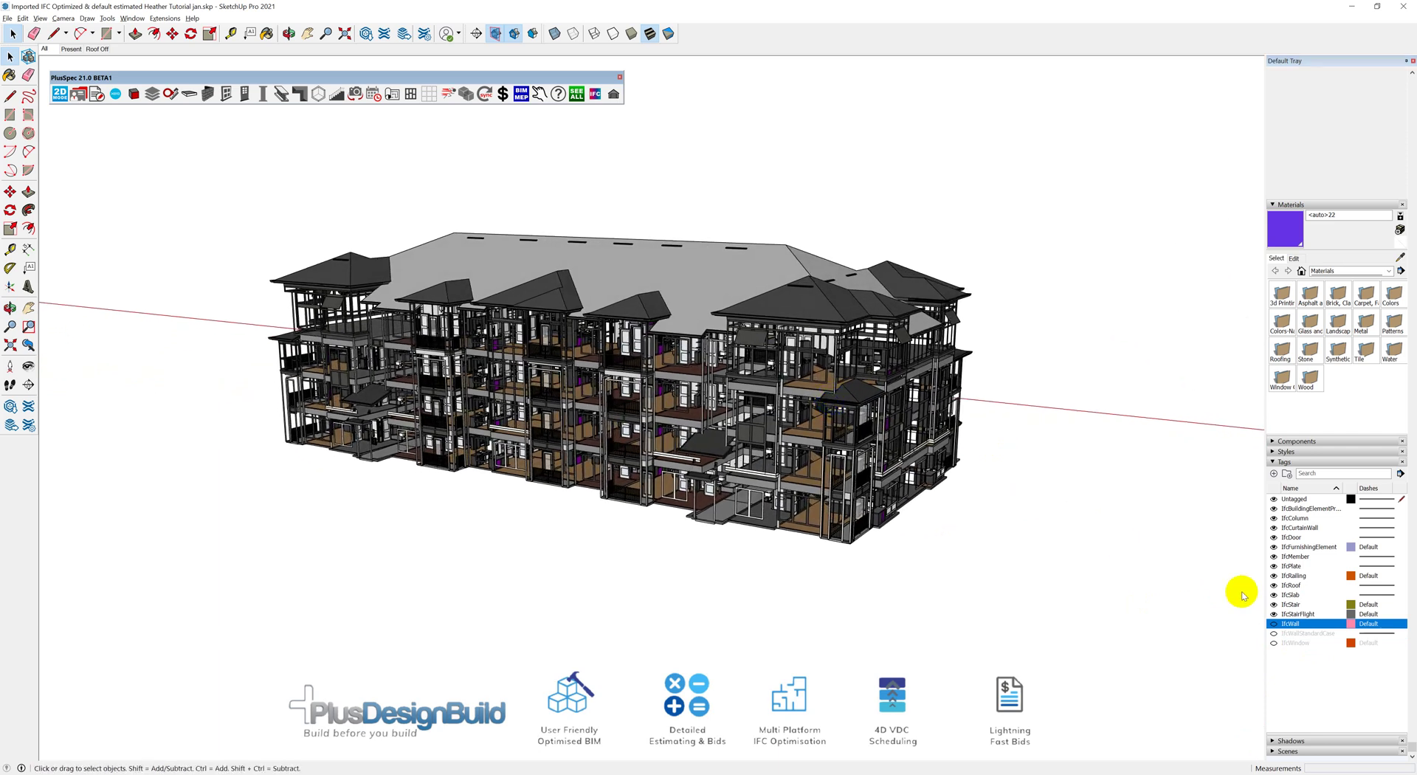
{"action": "left_click", "coordinate": [1273, 585]}
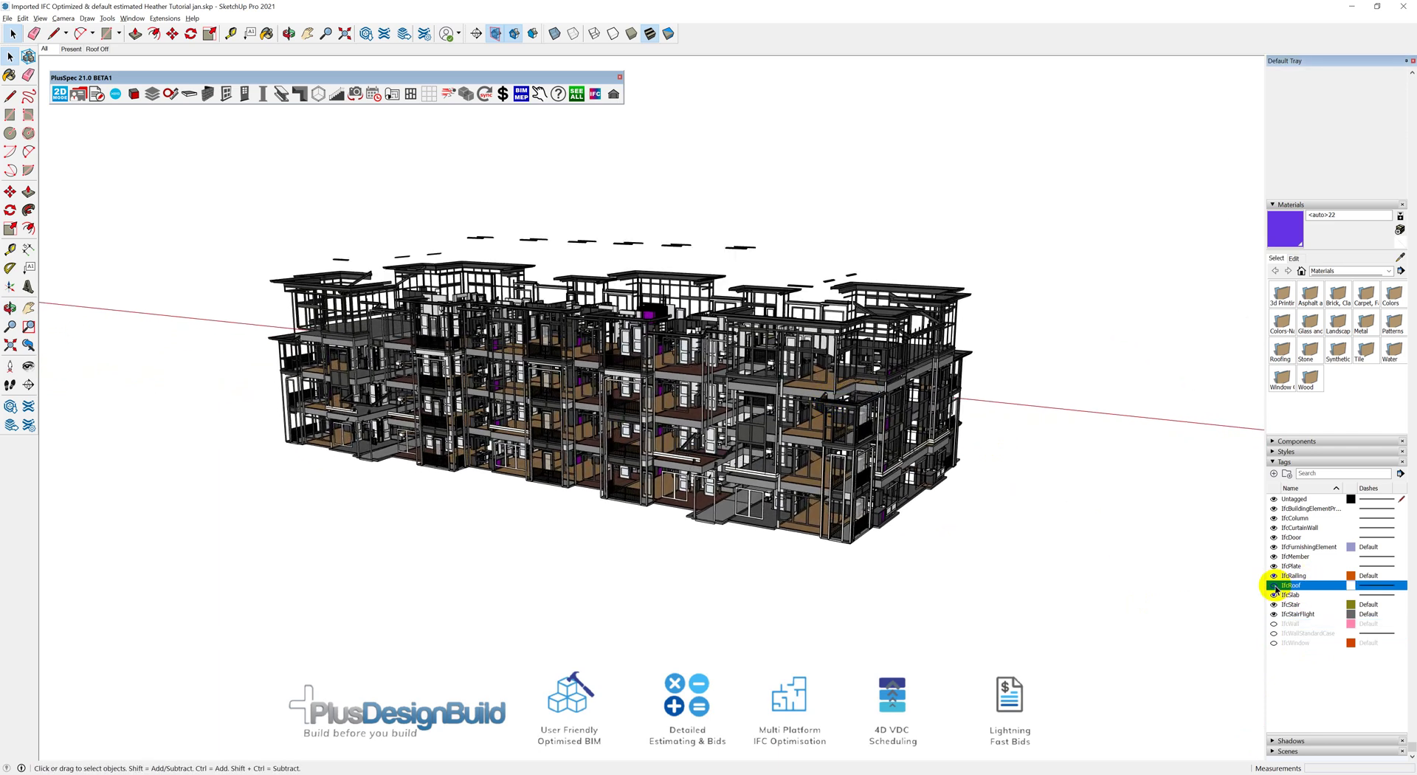
{"action": "middle_click_drag", "start_coordinate": [719, 337], "coordinate": [731, 416]}
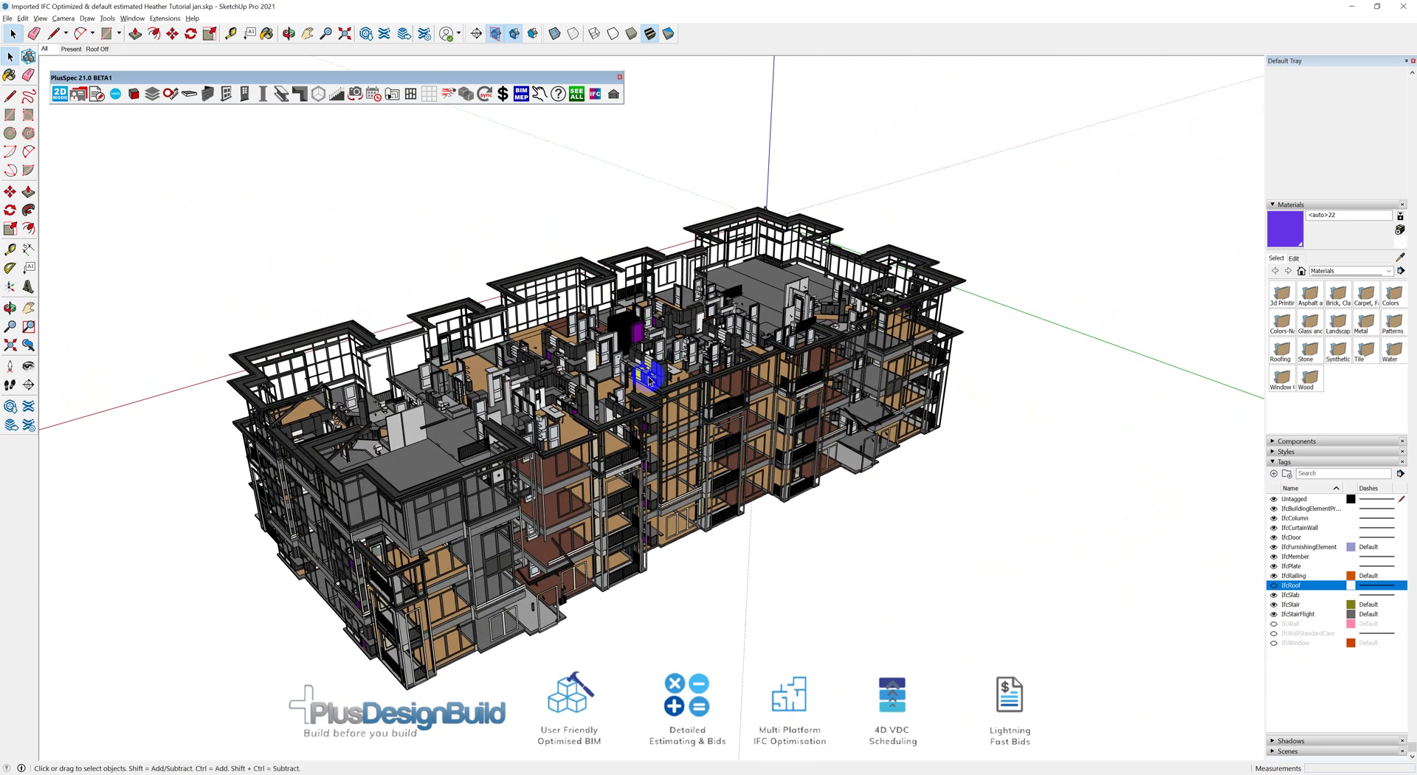
{"action": "scroll", "coordinate": [459, 382], "scroll_direction": "up", "scroll_amount": 2}
{"action": "scroll", "coordinate": [459, 383], "scroll_direction": "down", "scroll_amount": 5}
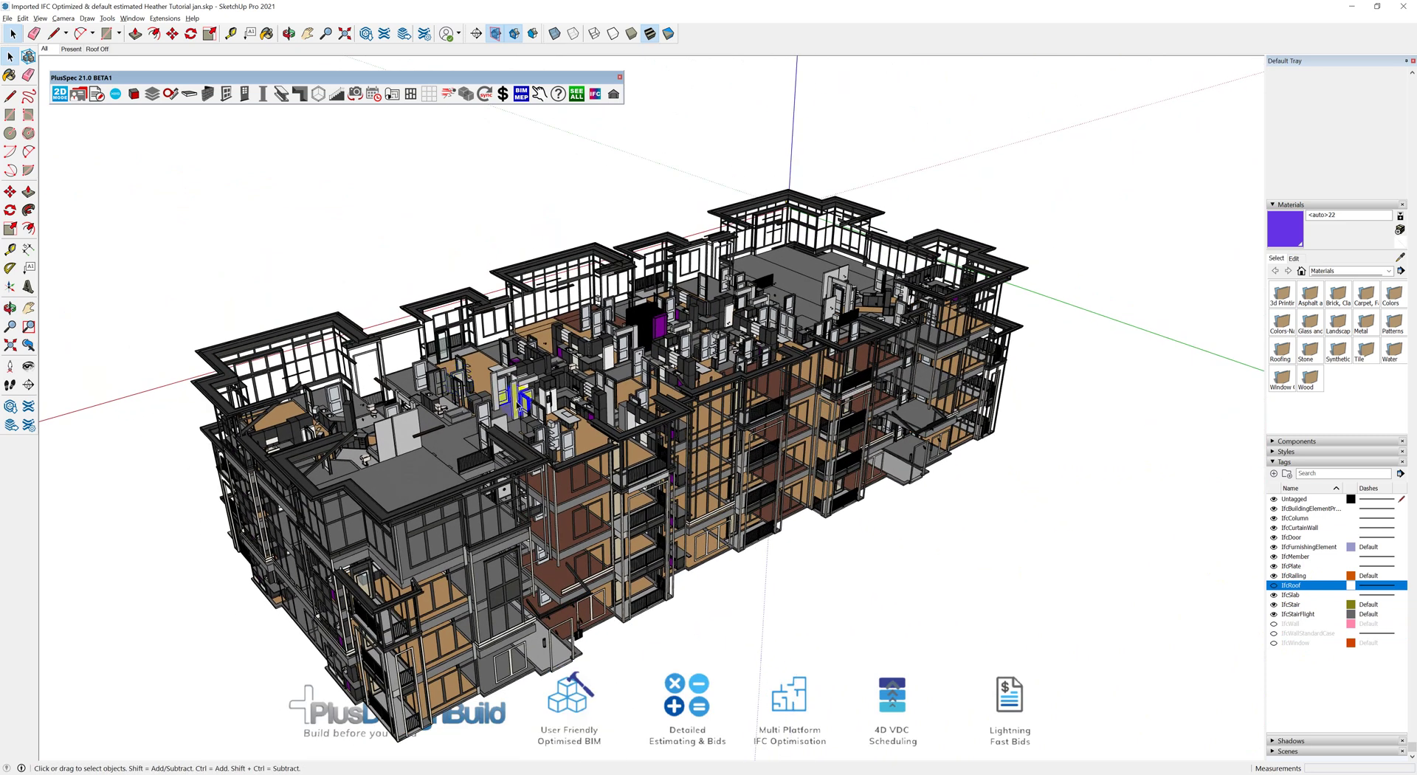
{"action": "middle_click_drag", "start_coordinate": [472, 384], "coordinate": [981, 484]}
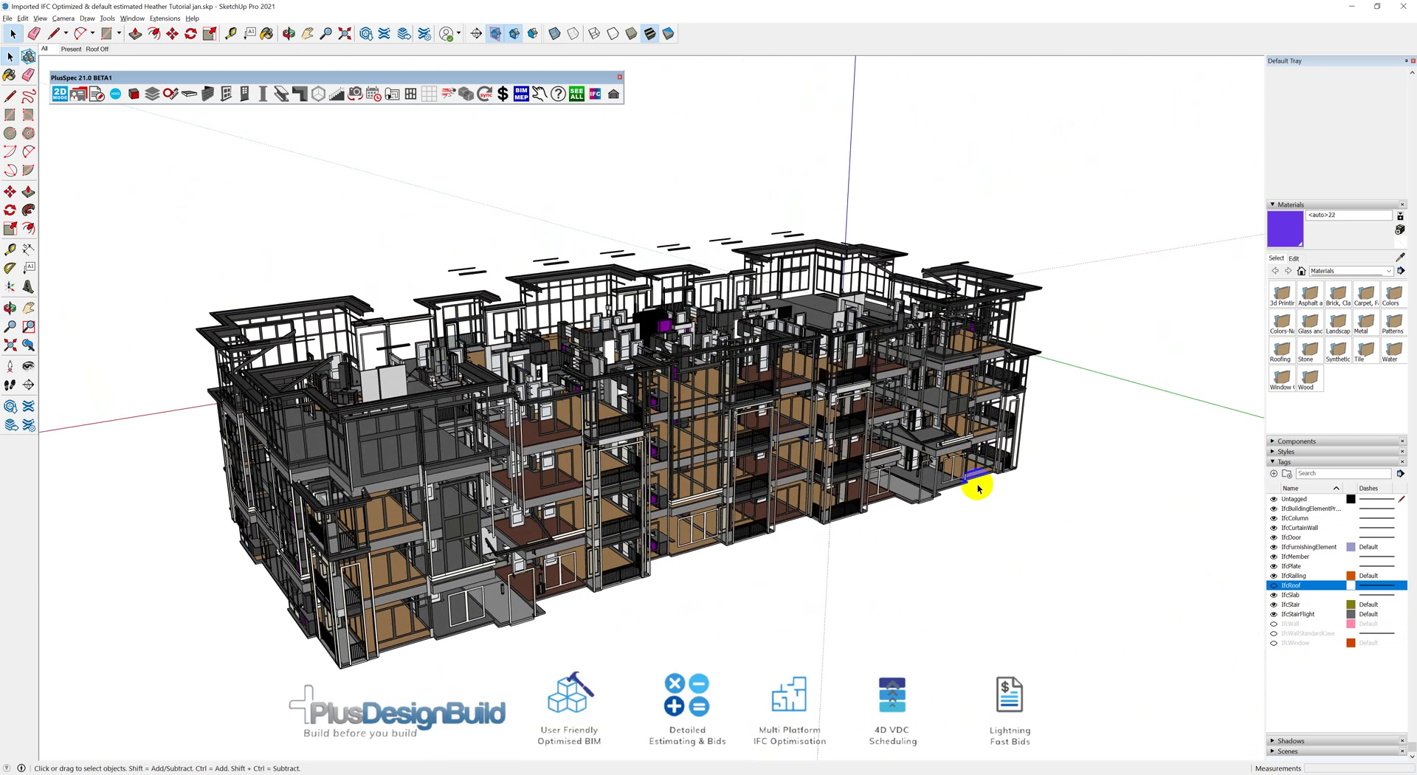
Step: Turn IfcWall, IfcWallStandardCase and IfcWindow back on and restore the roofed Present scene
{"action": "left_click", "coordinate": [1273, 624]}
{"action": "left_click", "coordinate": [1274, 633]}
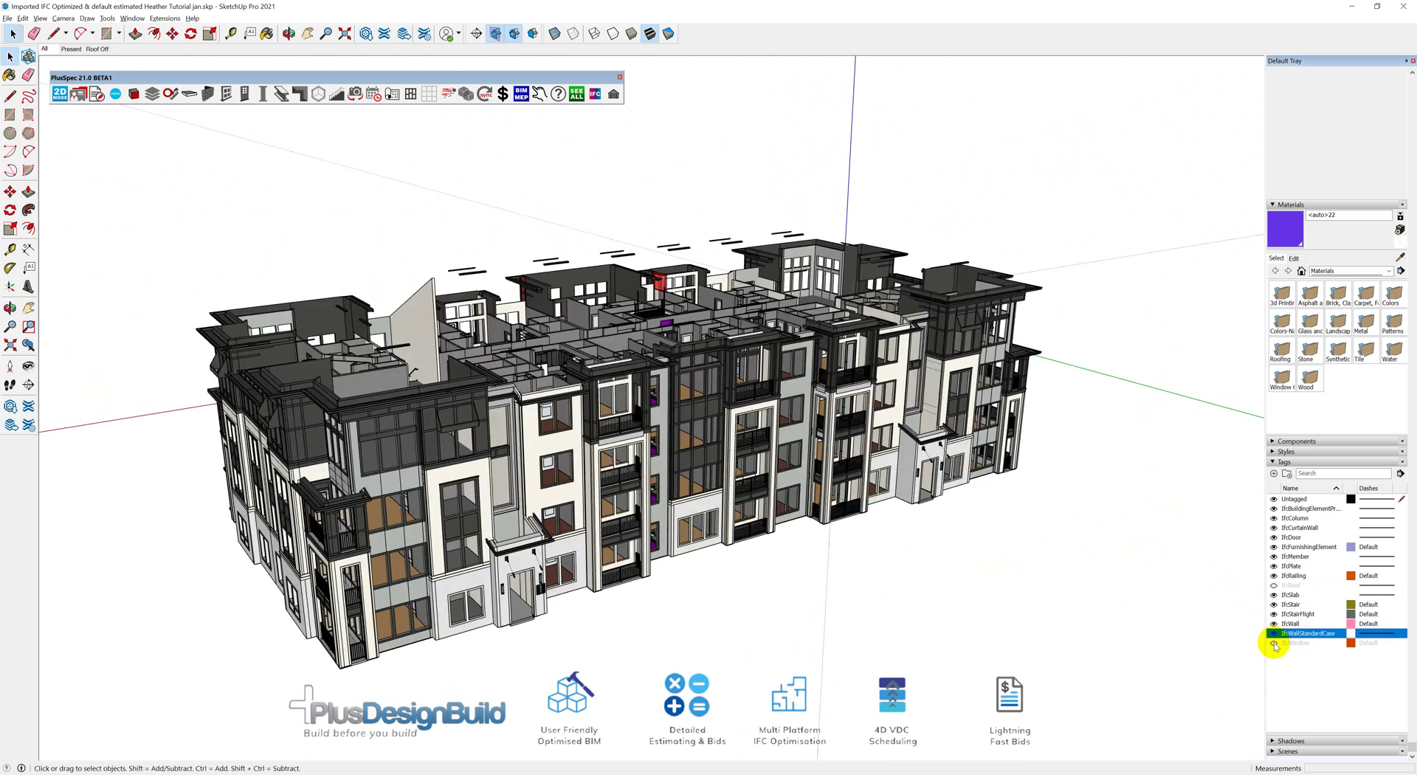
{"action": "left_click", "coordinate": [1274, 642]}
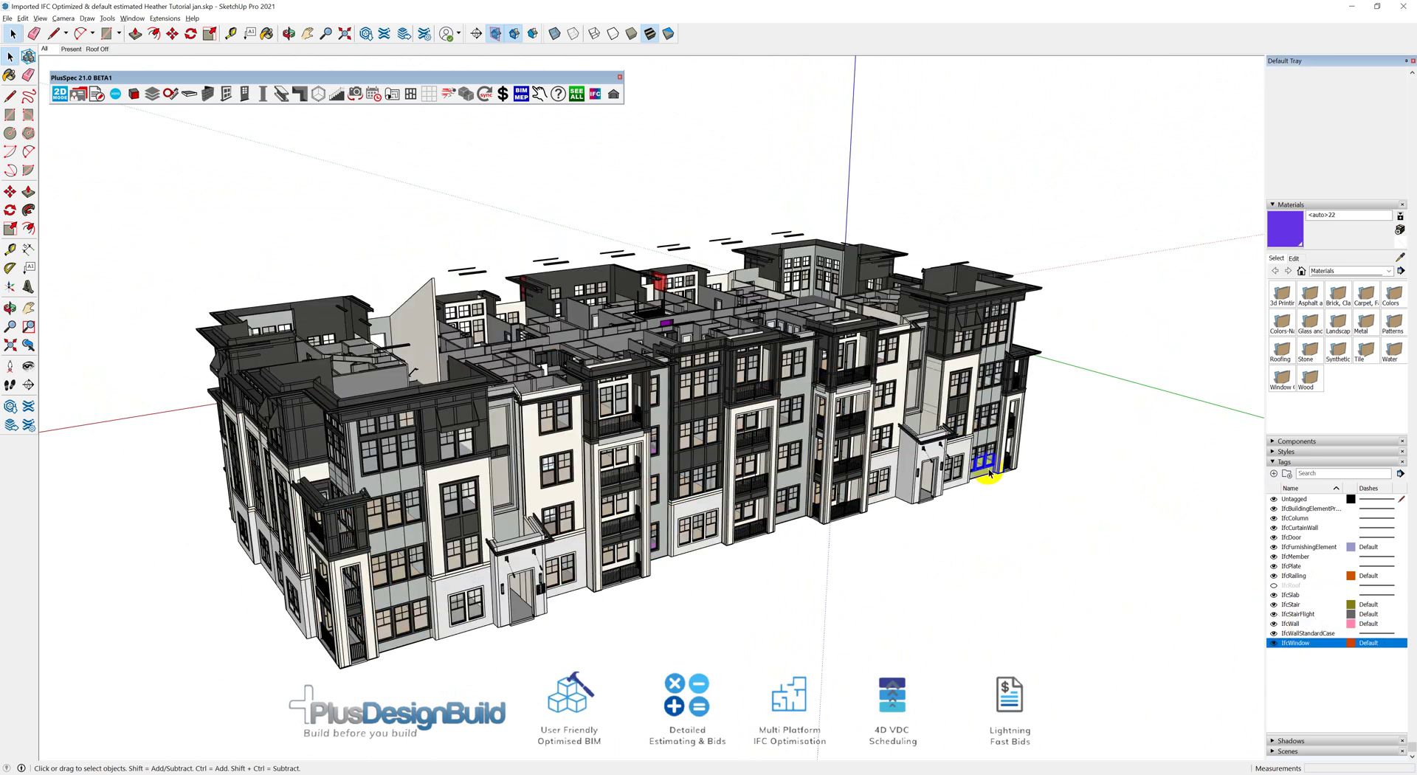
{"action": "left_click", "coordinate": [71, 48]}
{"action": "middle_click_drag", "start_coordinate": [701, 443], "coordinate": [588, 413]}
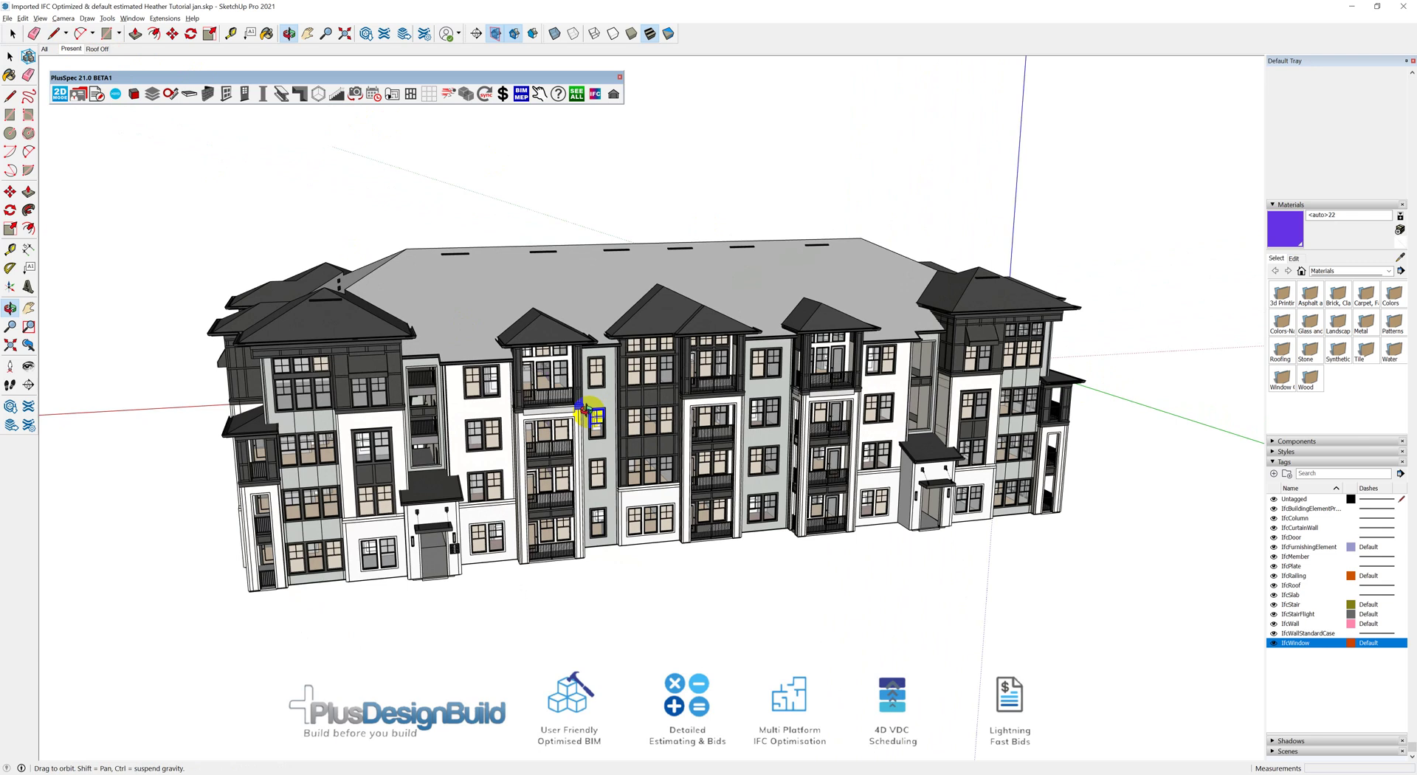
{"action": "middle_click_drag", "start_coordinate": [588, 413], "coordinate": [587, 412]}
{"action": "key", "text": "space"}
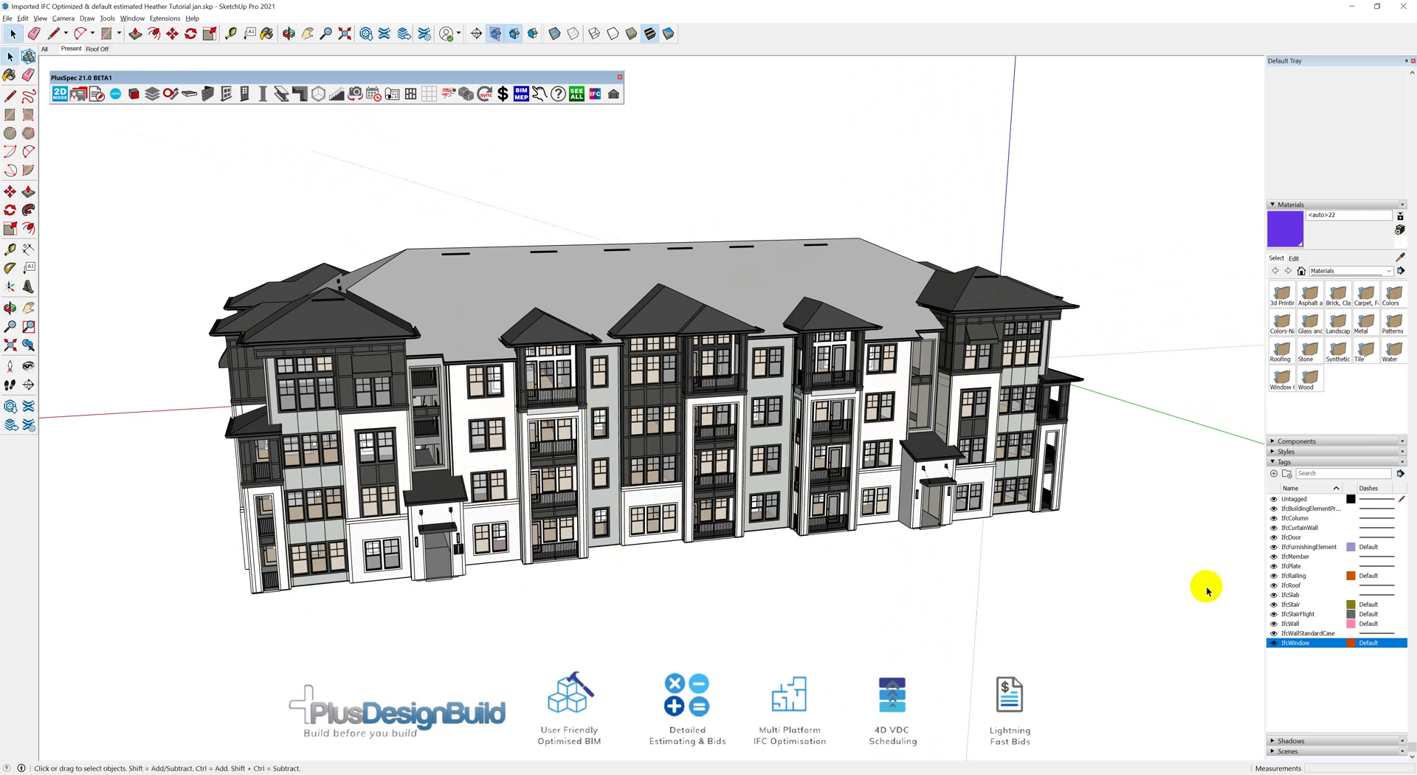
Step: Toggle the IfcStair tag's visibility several times, leaving it hidden
{"action": "left_click", "coordinate": [1272, 604]}
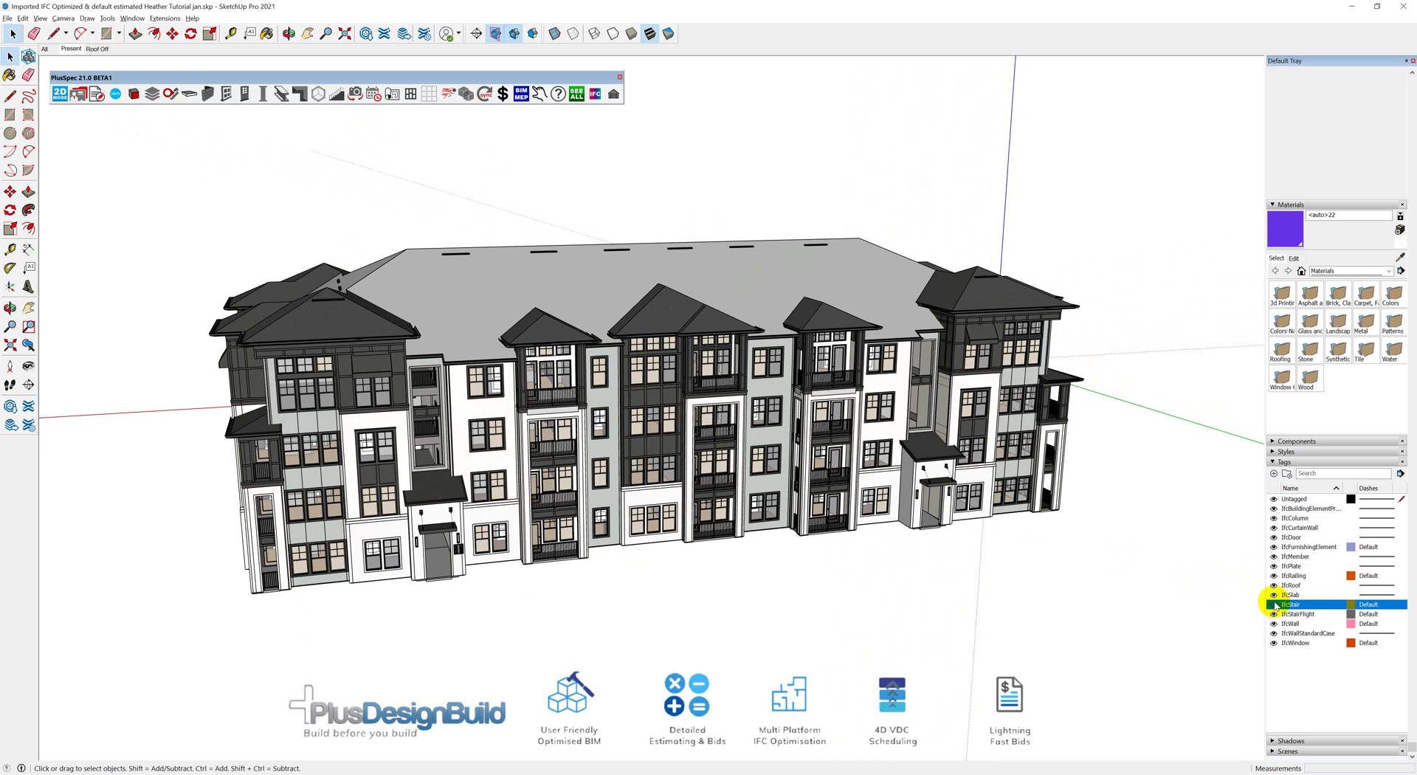
{"action": "left_click", "coordinate": [1273, 596]}
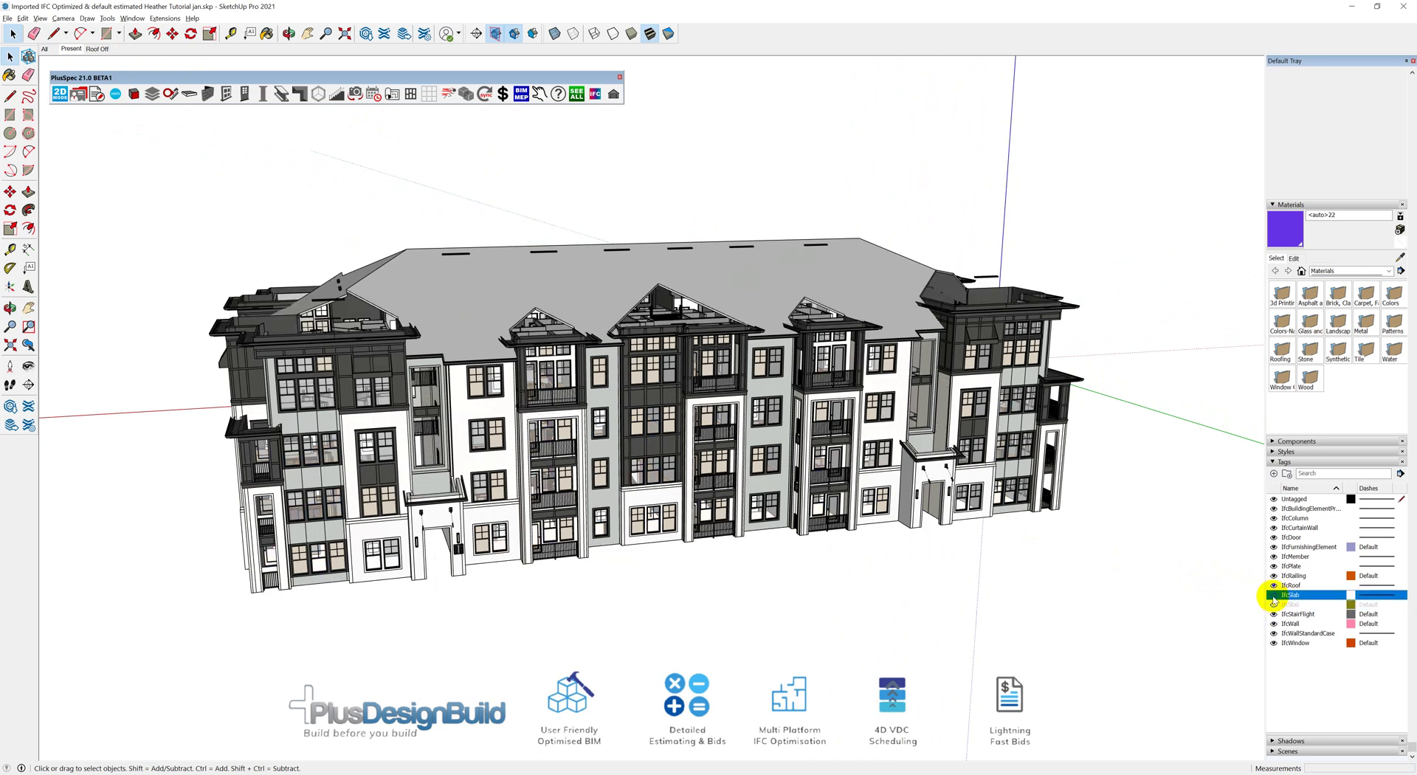
{"action": "left_click", "coordinate": [1272, 596]}
{"action": "left_click", "coordinate": [1273, 598]}
{"action": "left_click", "coordinate": [1273, 601]}
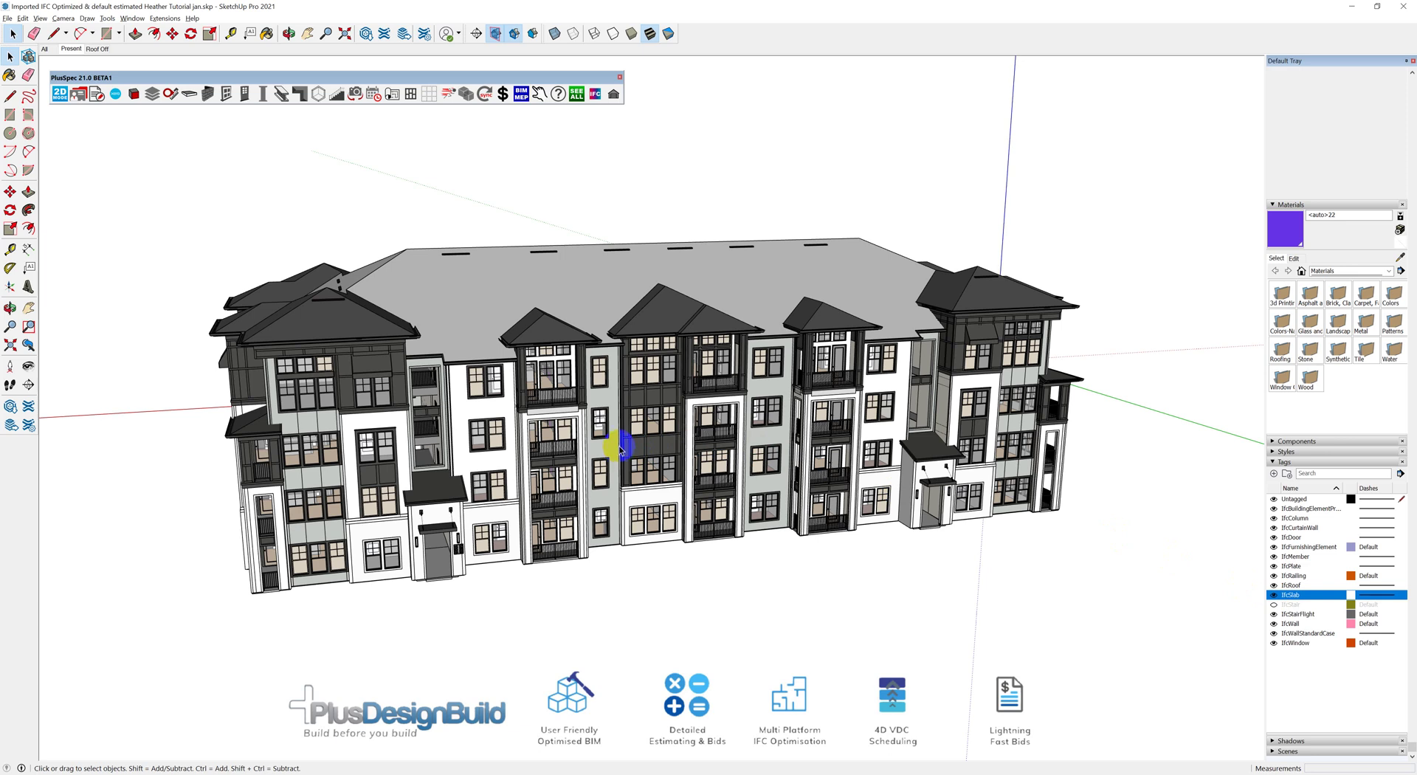
{"action": "scroll", "coordinate": [618, 447], "scroll_direction": "up", "scroll_amount": 2}
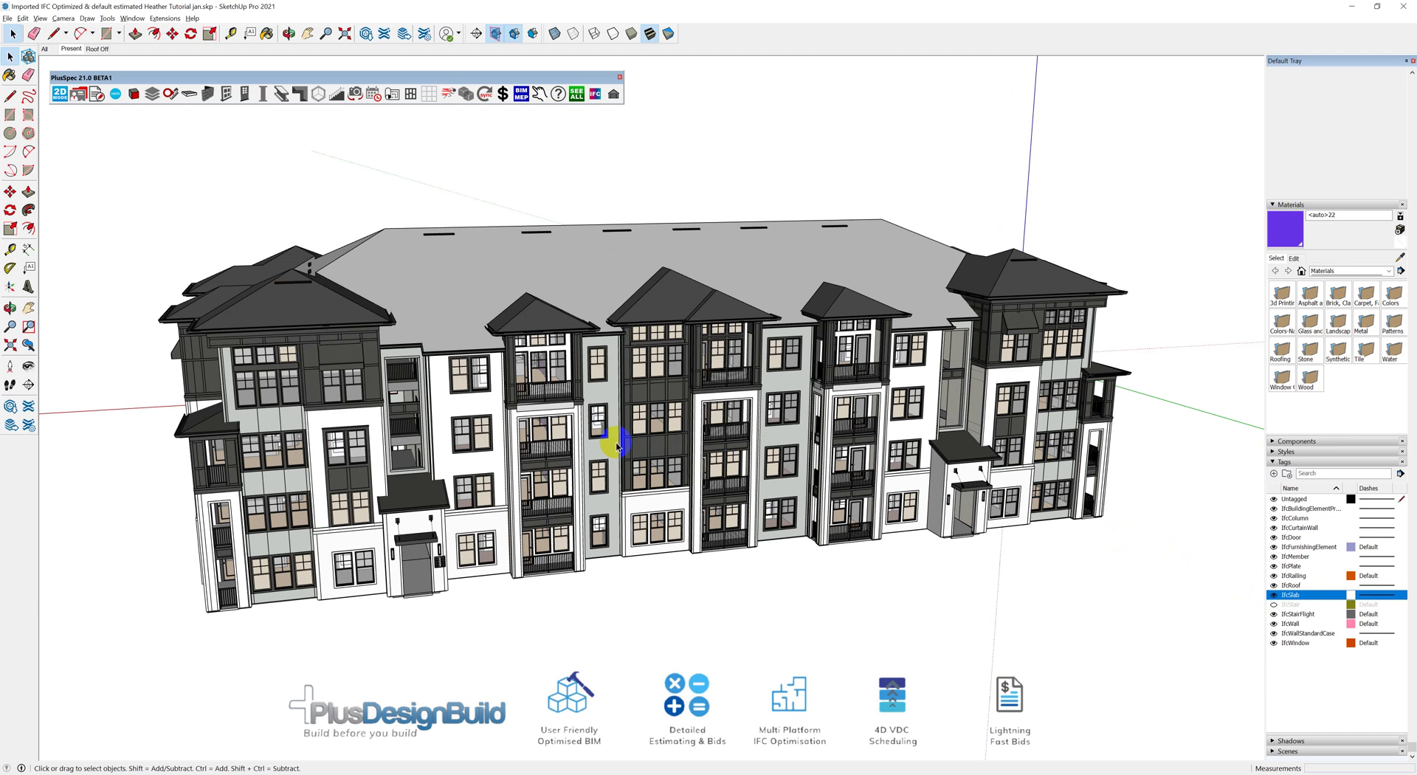
{"action": "middle_click_drag", "start_coordinate": [612, 440], "coordinate": [656, 391]}
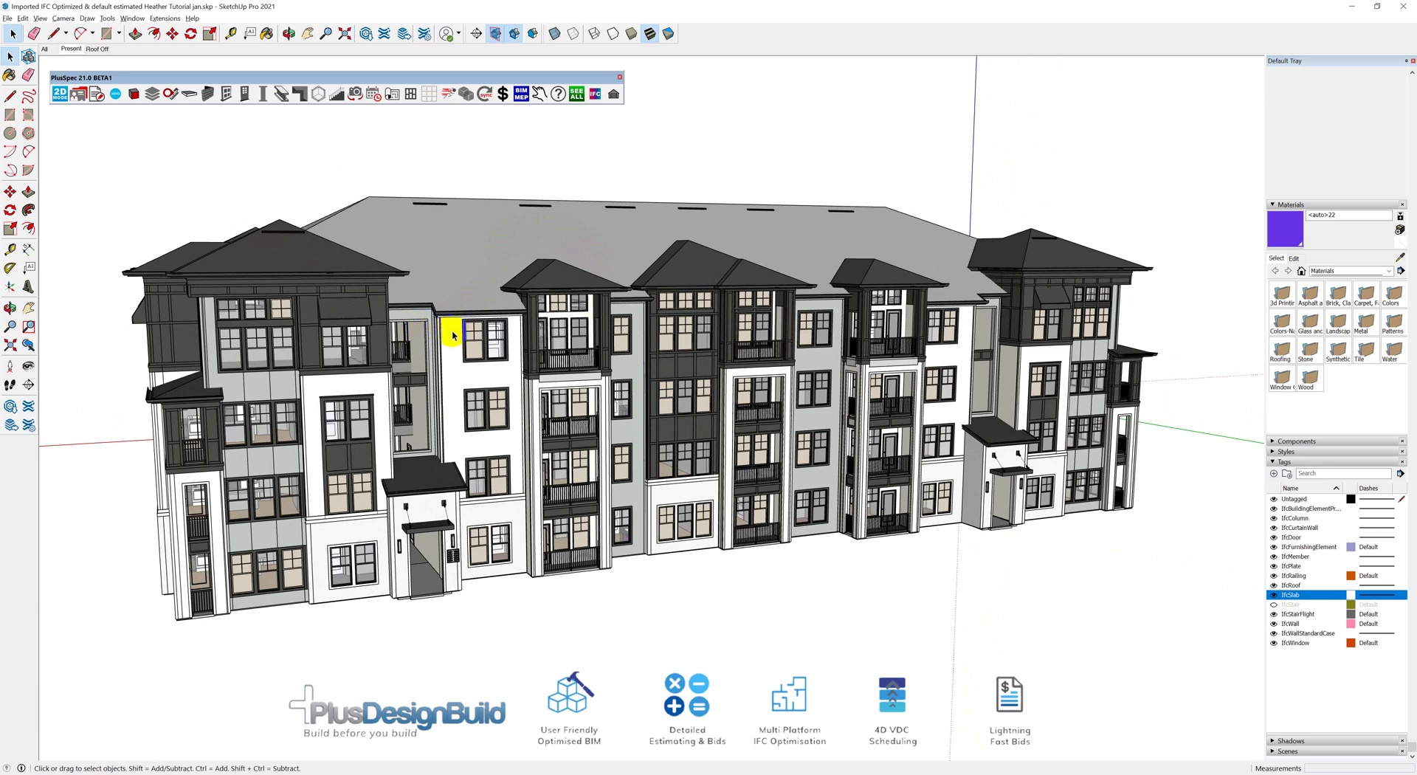
{"action": "middle_click_drag", "start_coordinate": [467, 326], "coordinate": [532, 307]}
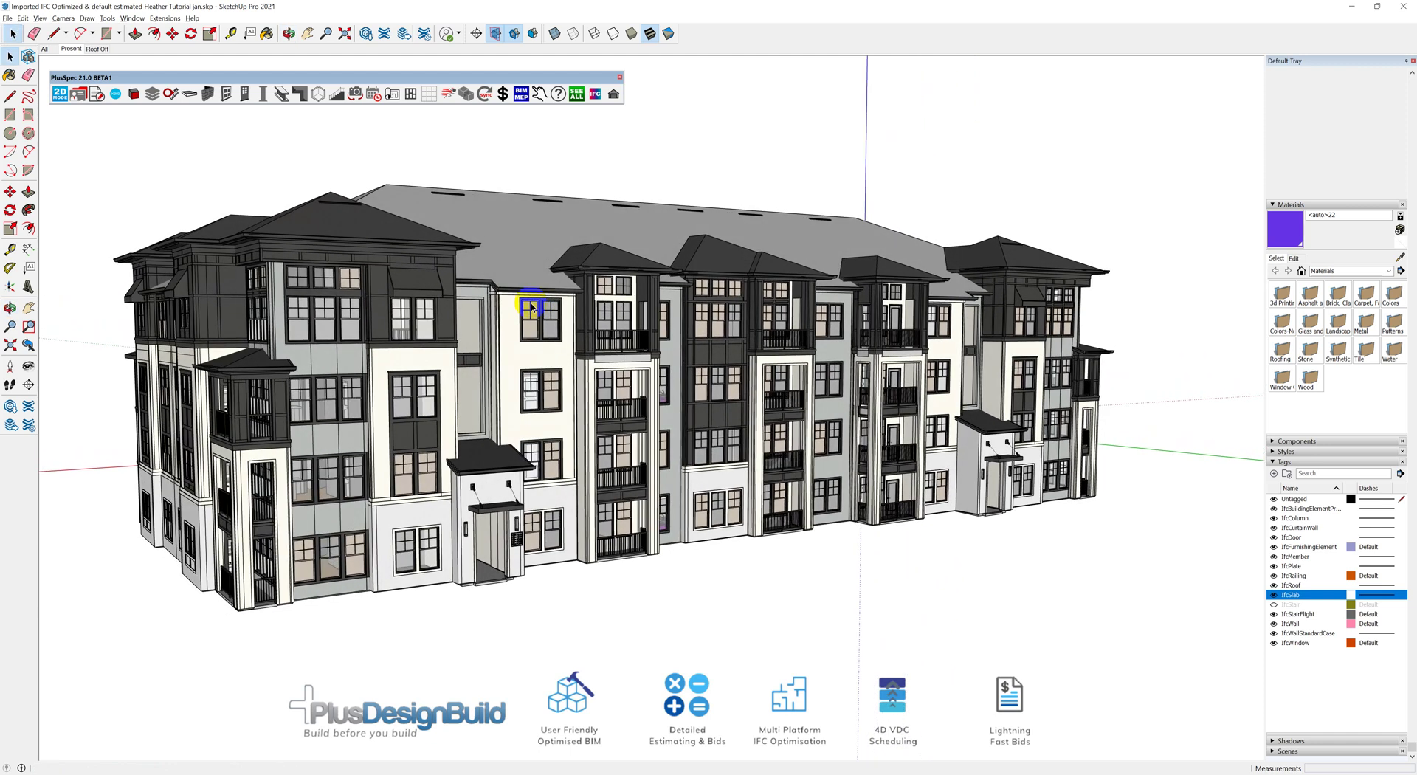
{"action": "scroll", "coordinate": [666, 354], "scroll_direction": "down", "scroll_amount": 6}
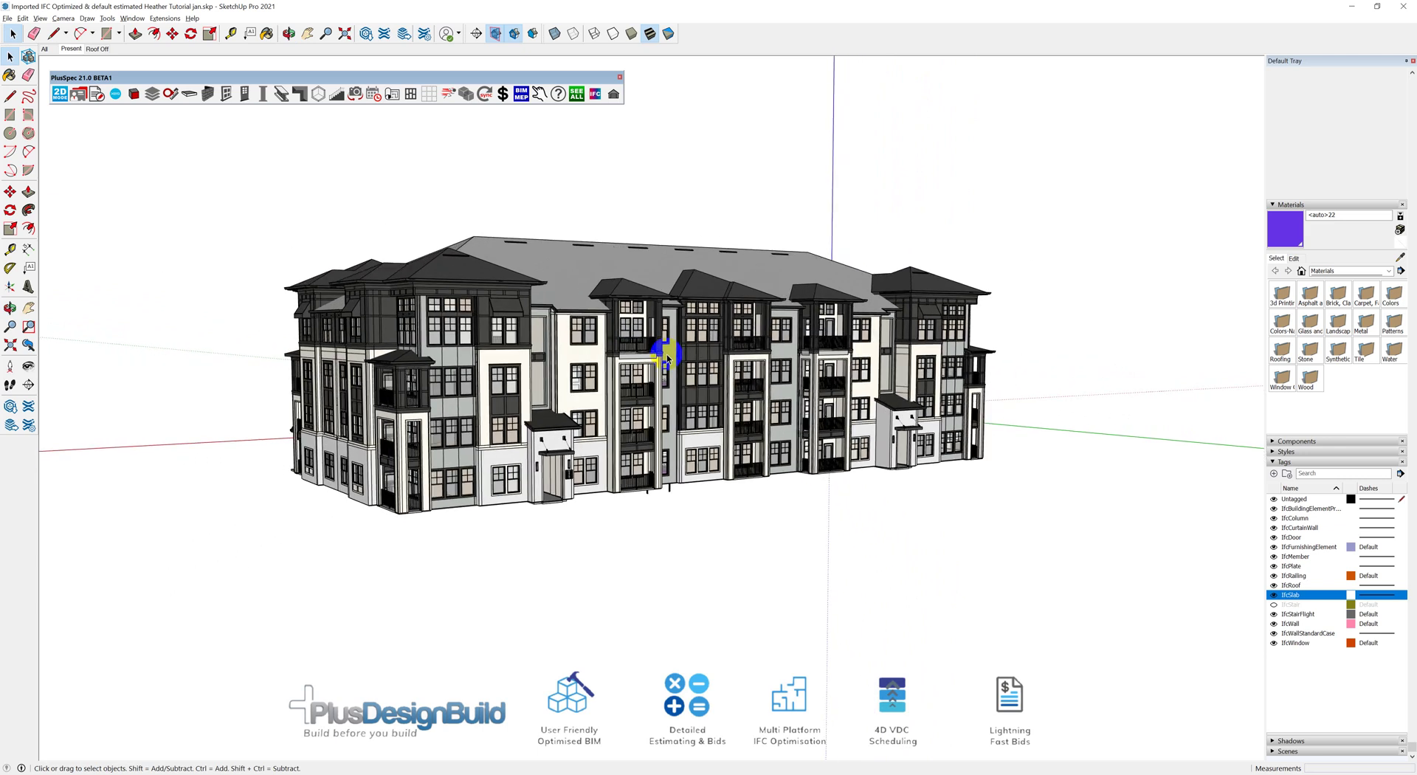
{"action": "middle_click_drag", "start_coordinate": [667, 354], "coordinate": [635, 430]}
{"action": "scroll", "coordinate": [633, 431], "scroll_direction": "down", "scroll_amount": 5}
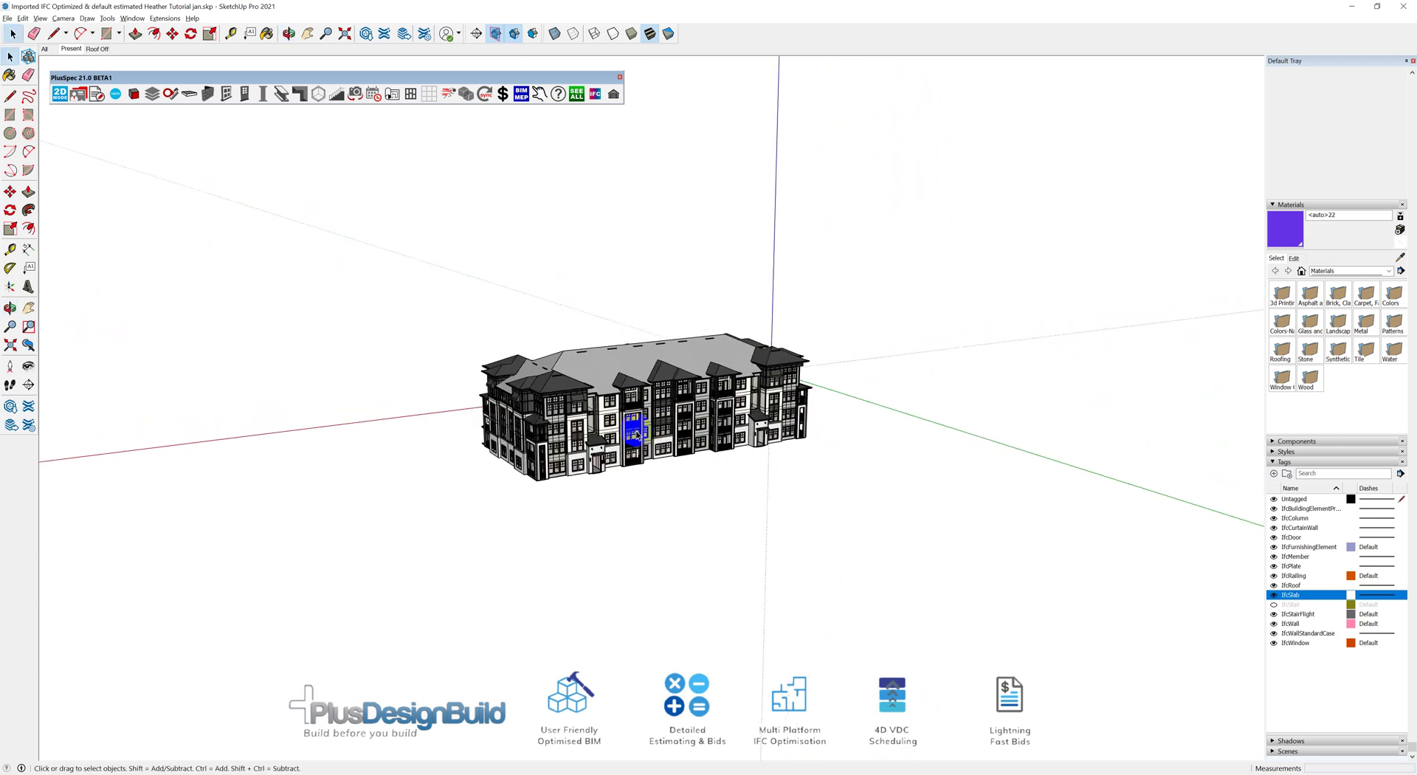
{"action": "left_click", "coordinate": [693, 323]}
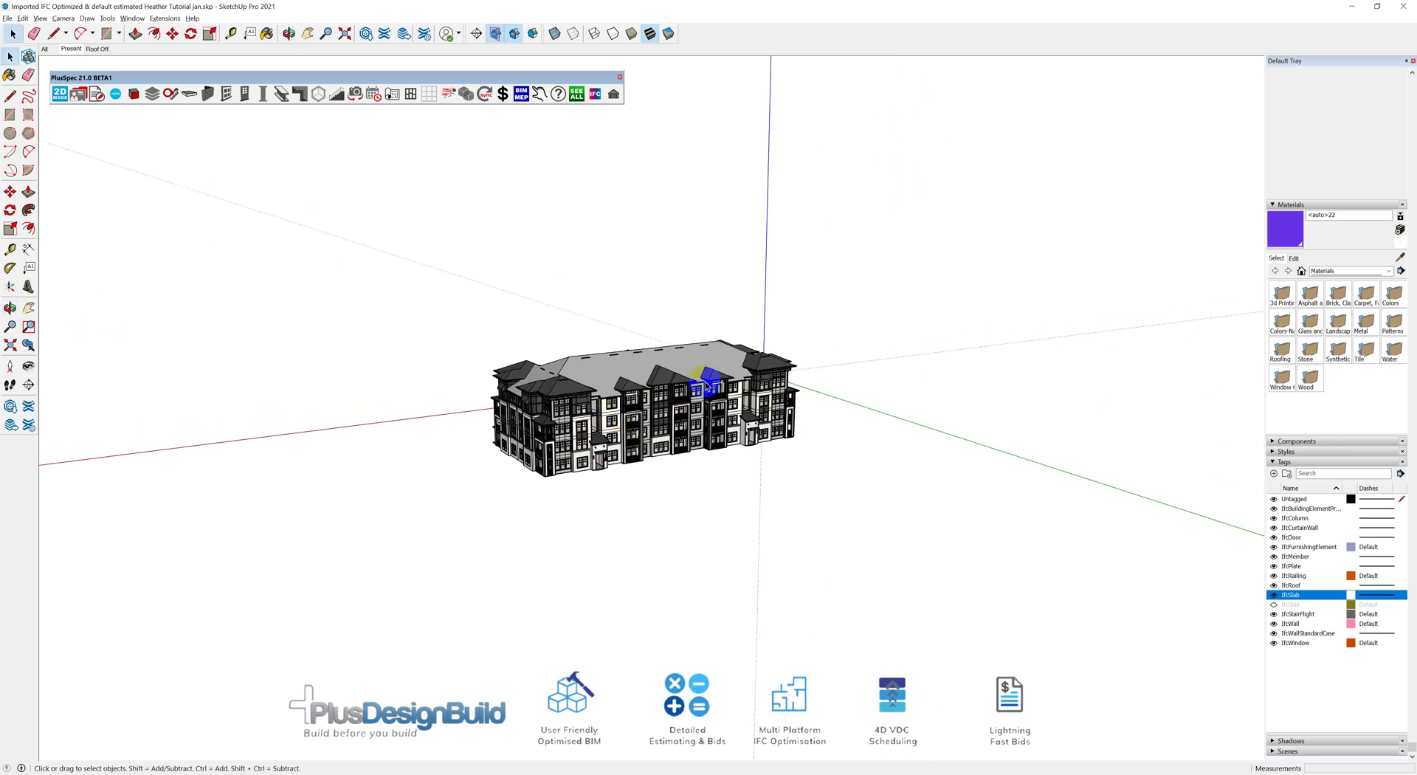
{"action": "left_click", "coordinate": [611, 383]}
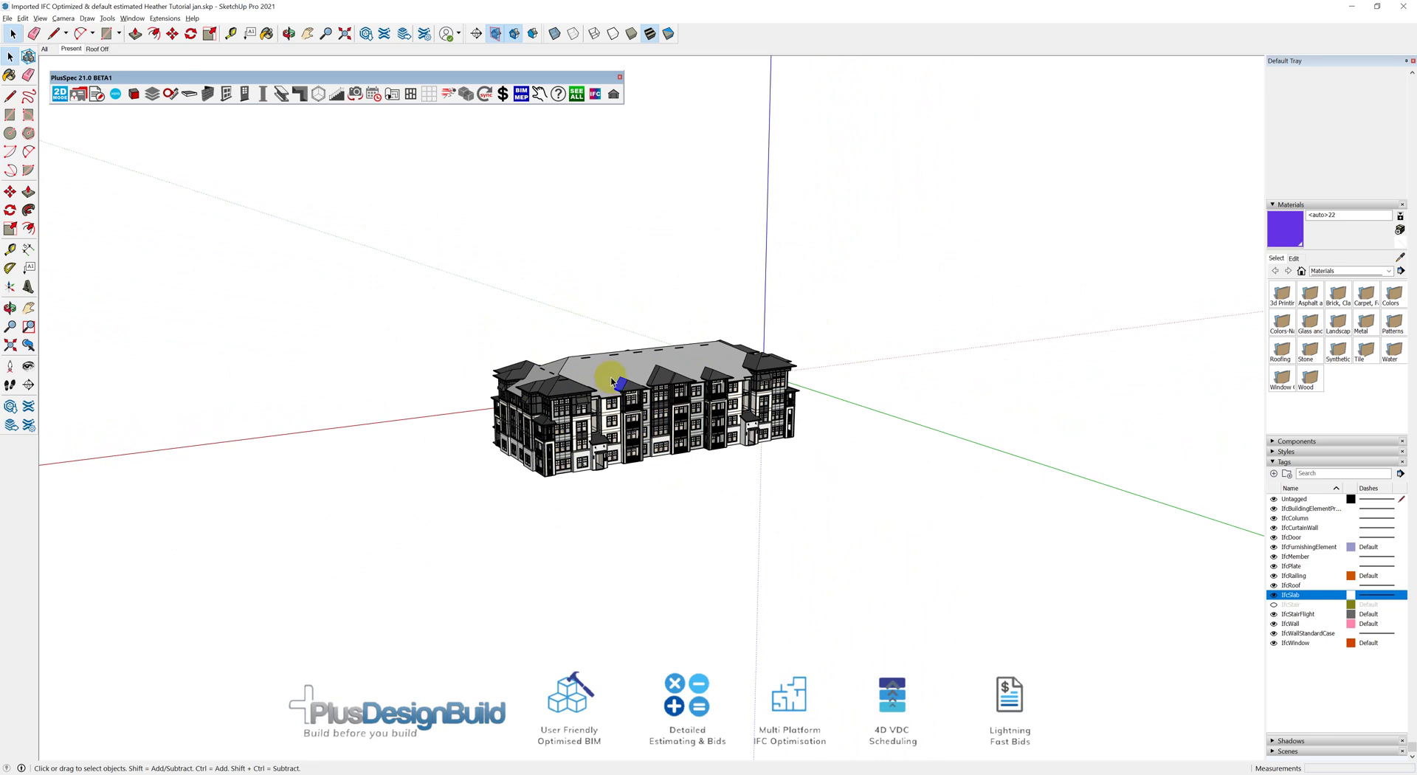
{"action": "scroll", "coordinate": [575, 366], "scroll_direction": "down", "scroll_amount": 3}
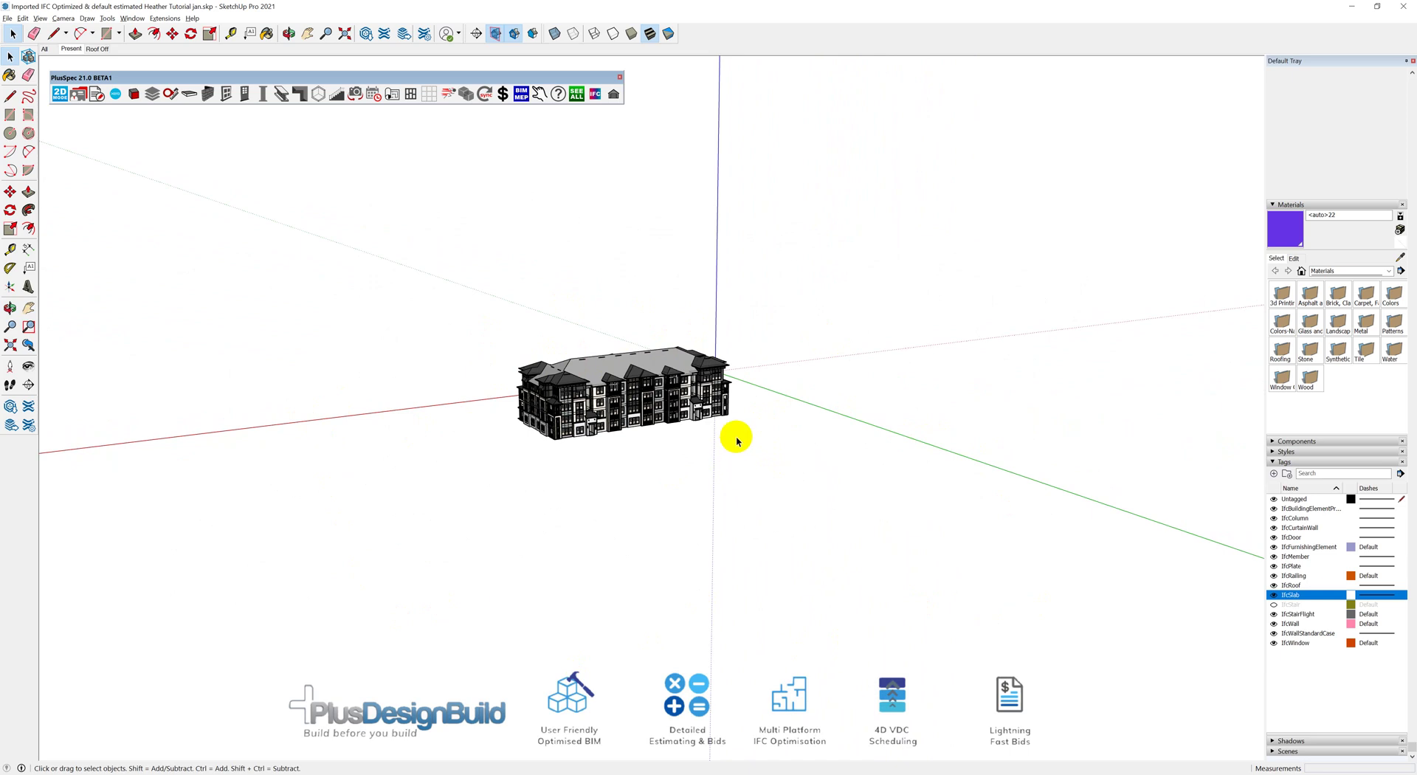
{"action": "scroll", "coordinate": [704, 417], "scroll_direction": "up", "scroll_amount": 2}
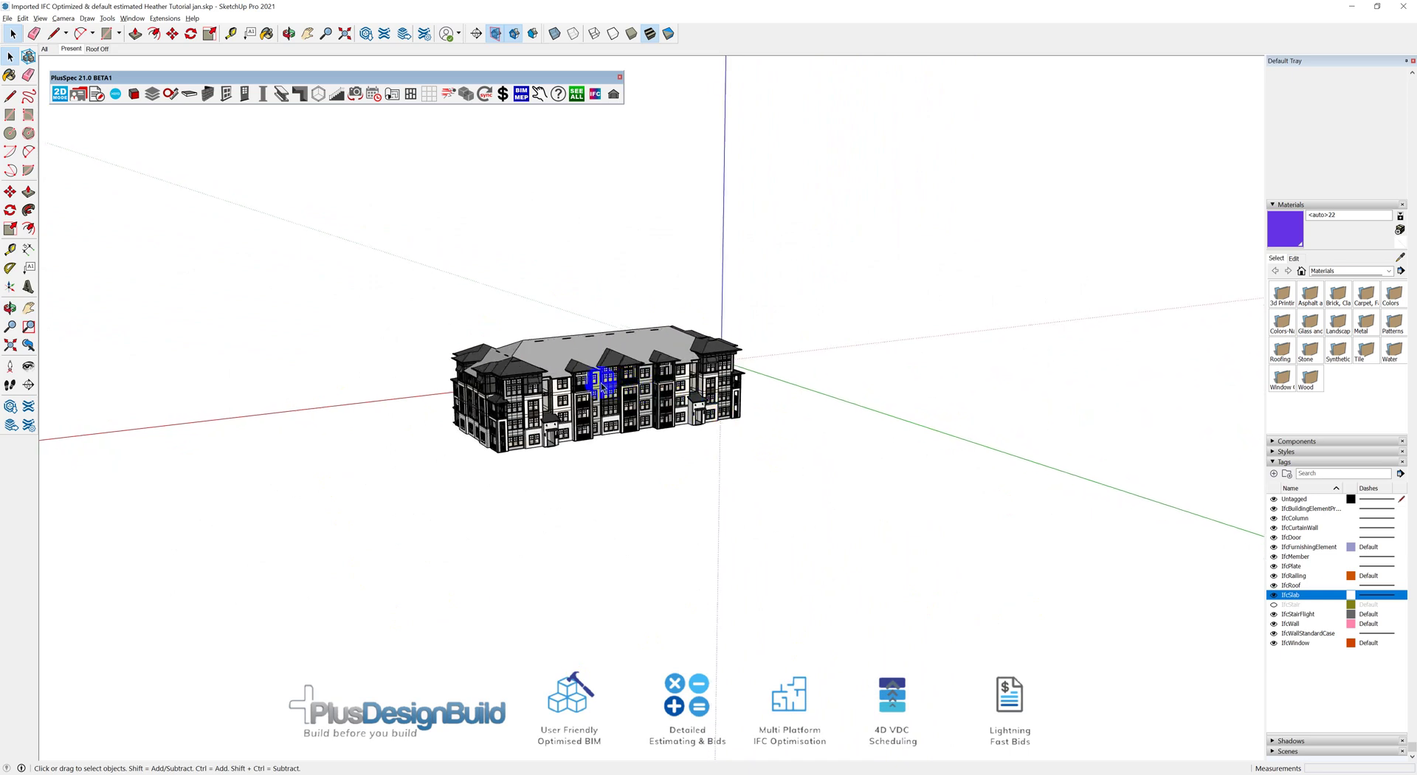
{"action": "scroll", "coordinate": [599, 383], "scroll_direction": "up", "scroll_amount": 3}
{"action": "scroll", "coordinate": [595, 381], "scroll_direction": "up", "scroll_amount": 2}
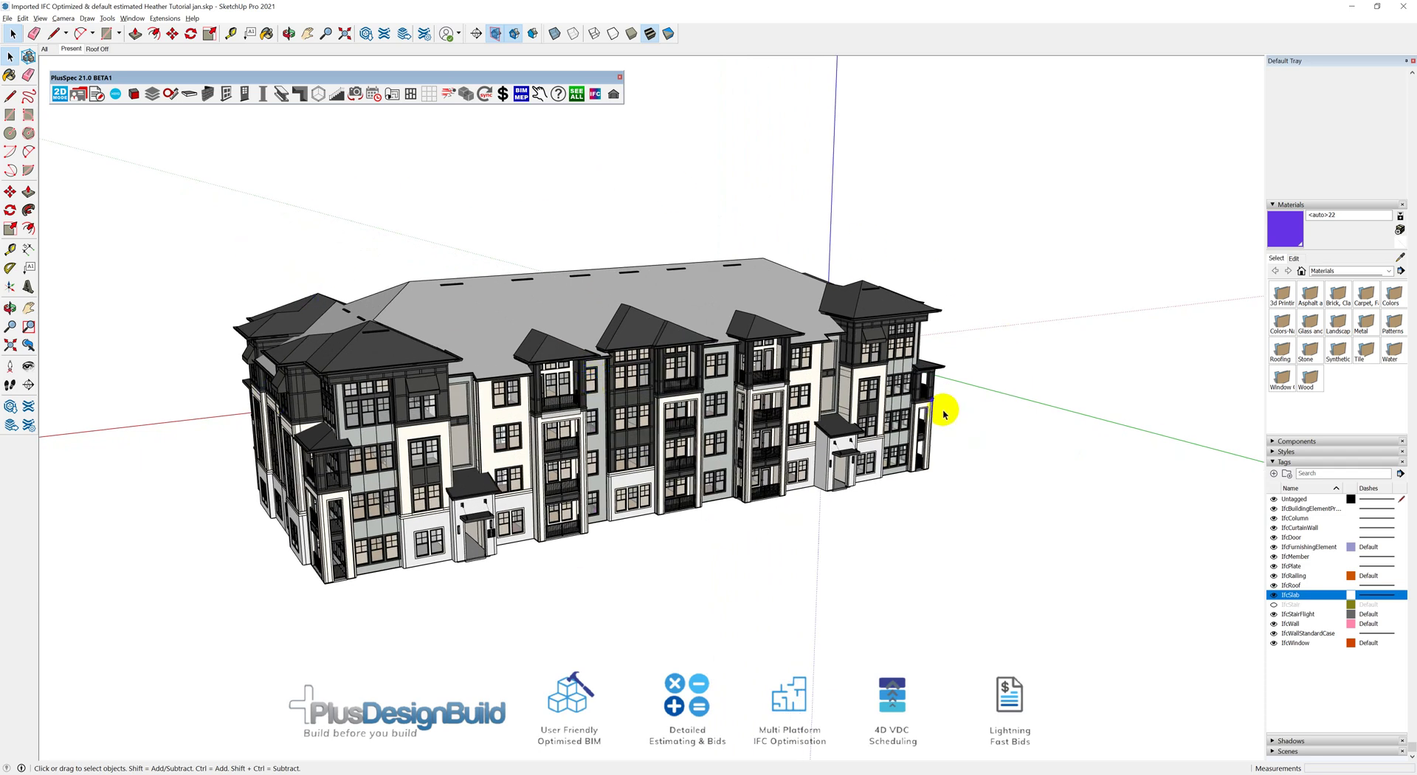
{"action": "middle_click_drag", "start_coordinate": [622, 431], "coordinate": [679, 374]}
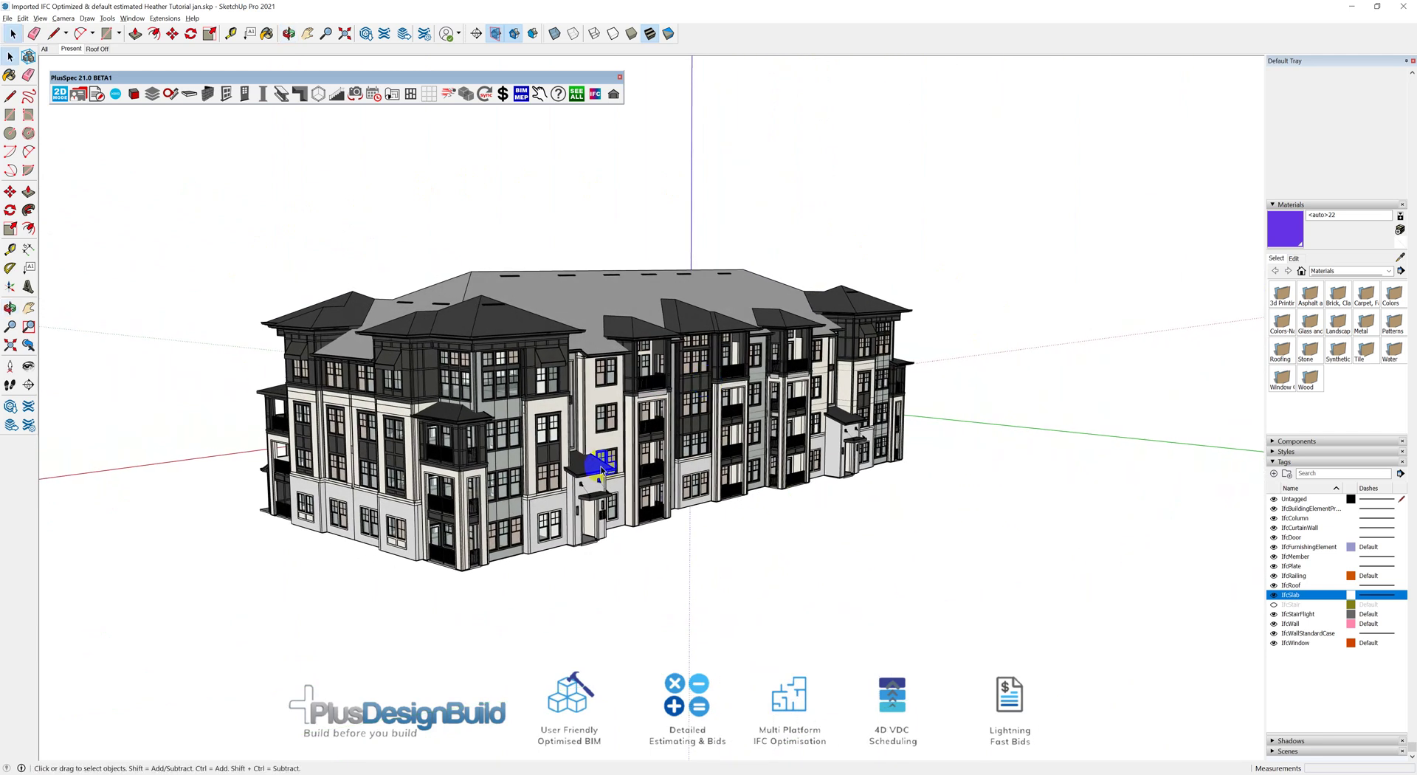
{"action": "scroll", "coordinate": [544, 464], "scroll_direction": "up", "scroll_amount": 5}
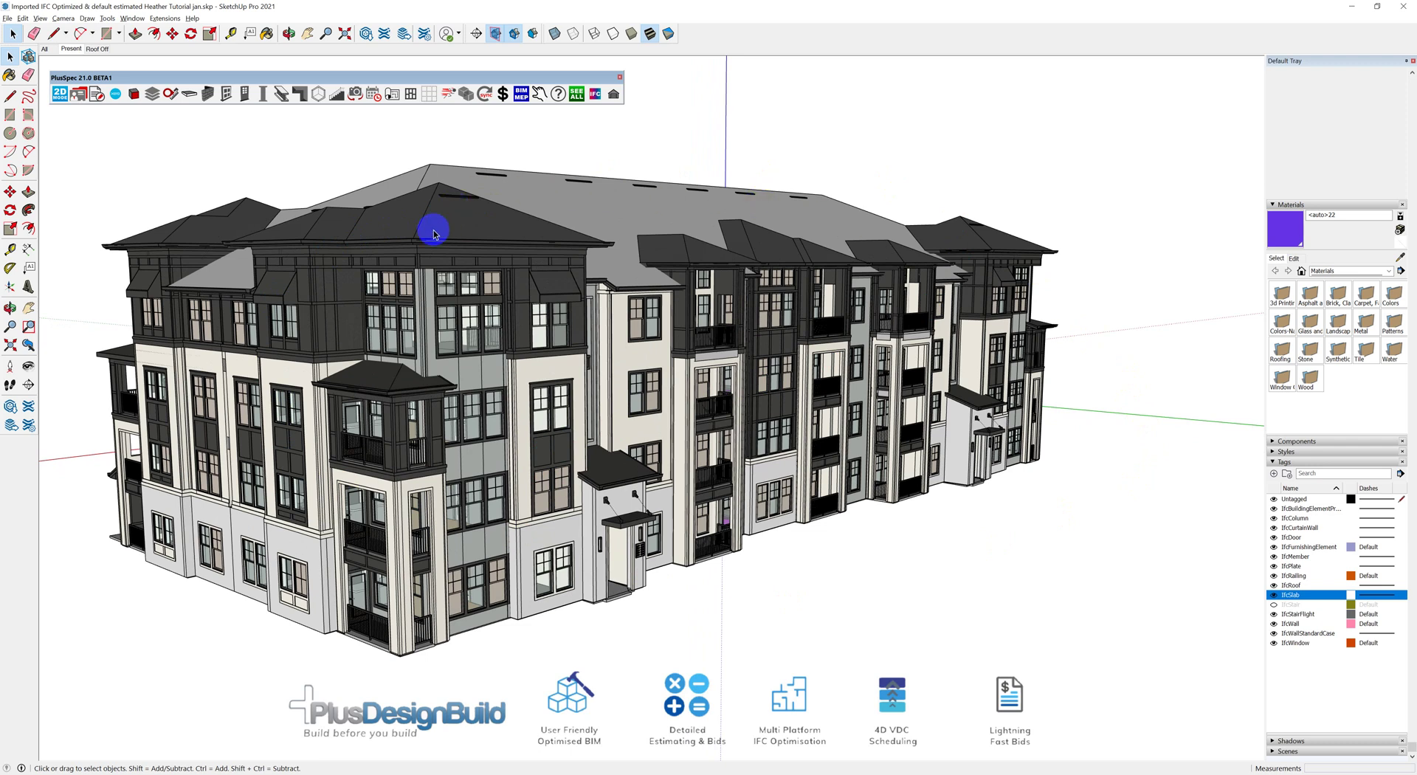
{"action": "left_click", "coordinate": [595, 93]}
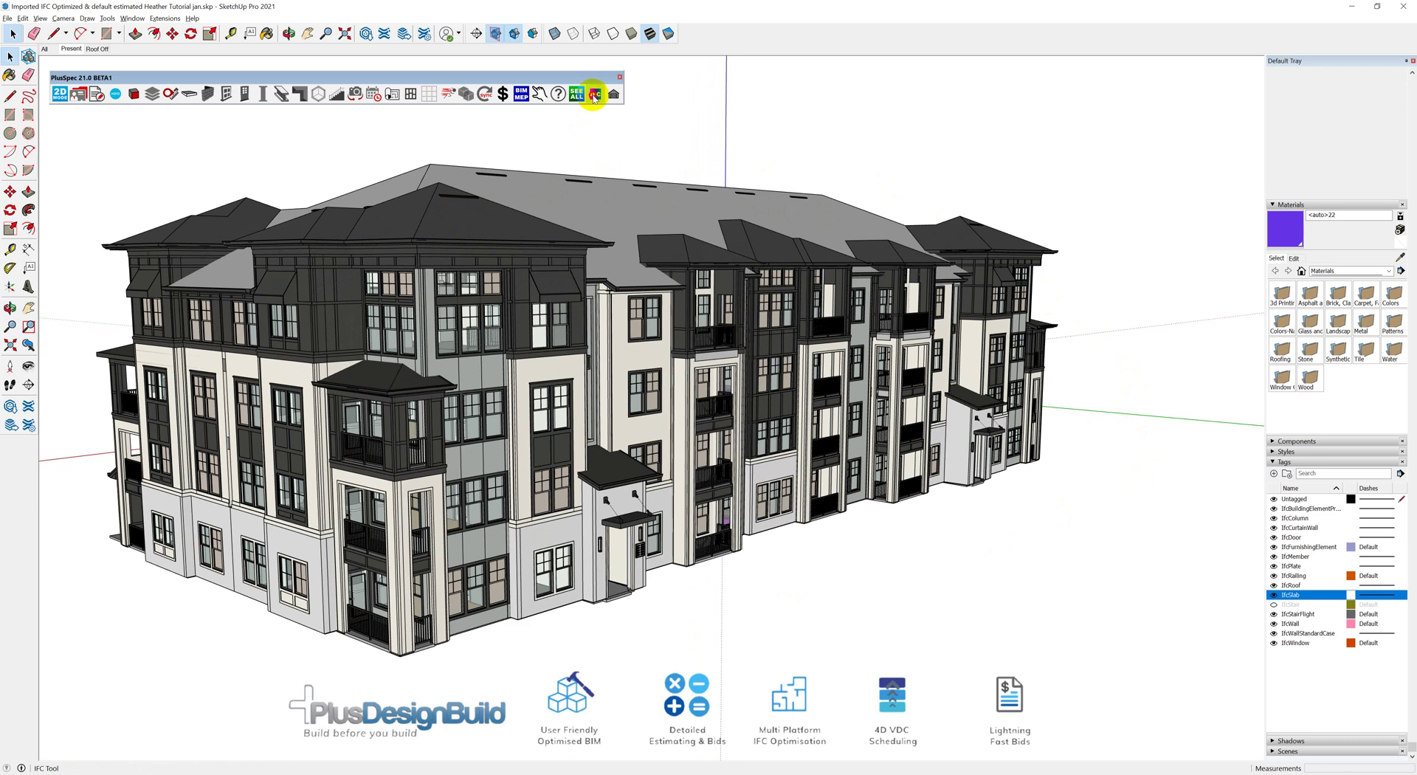
{"action": "left_click", "coordinate": [593, 96]}
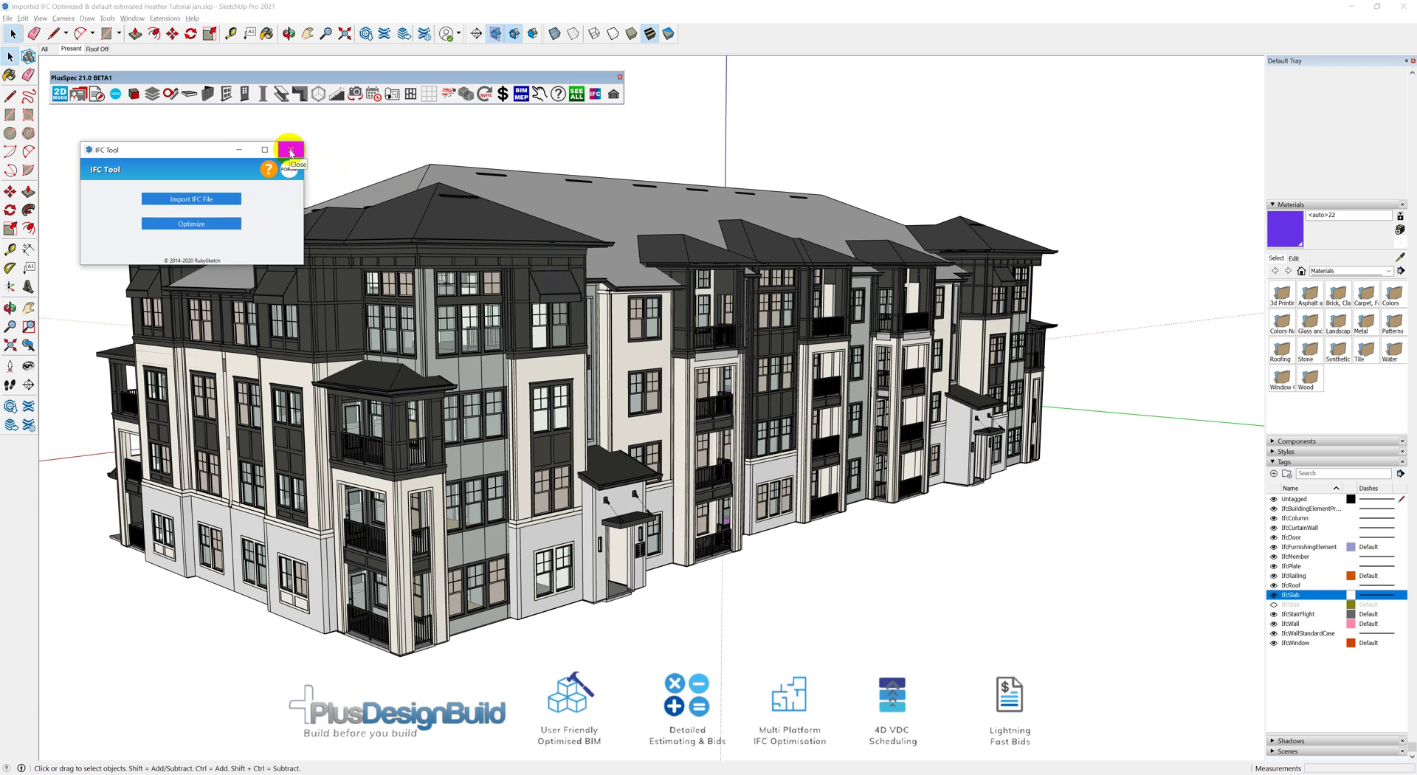
{"action": "left_click", "coordinate": [290, 151]}
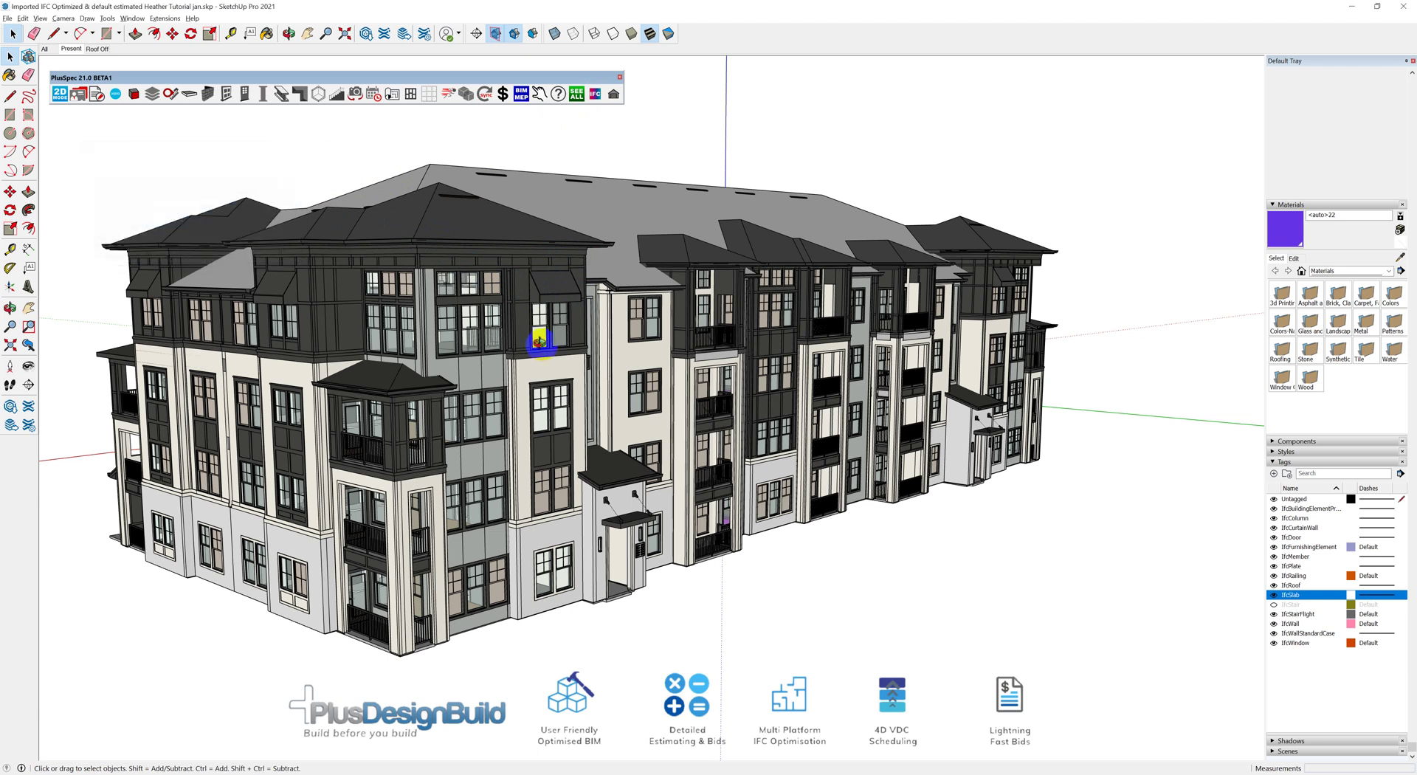
{"action": "middle_click_drag", "start_coordinate": [544, 316], "coordinate": [659, 318]}
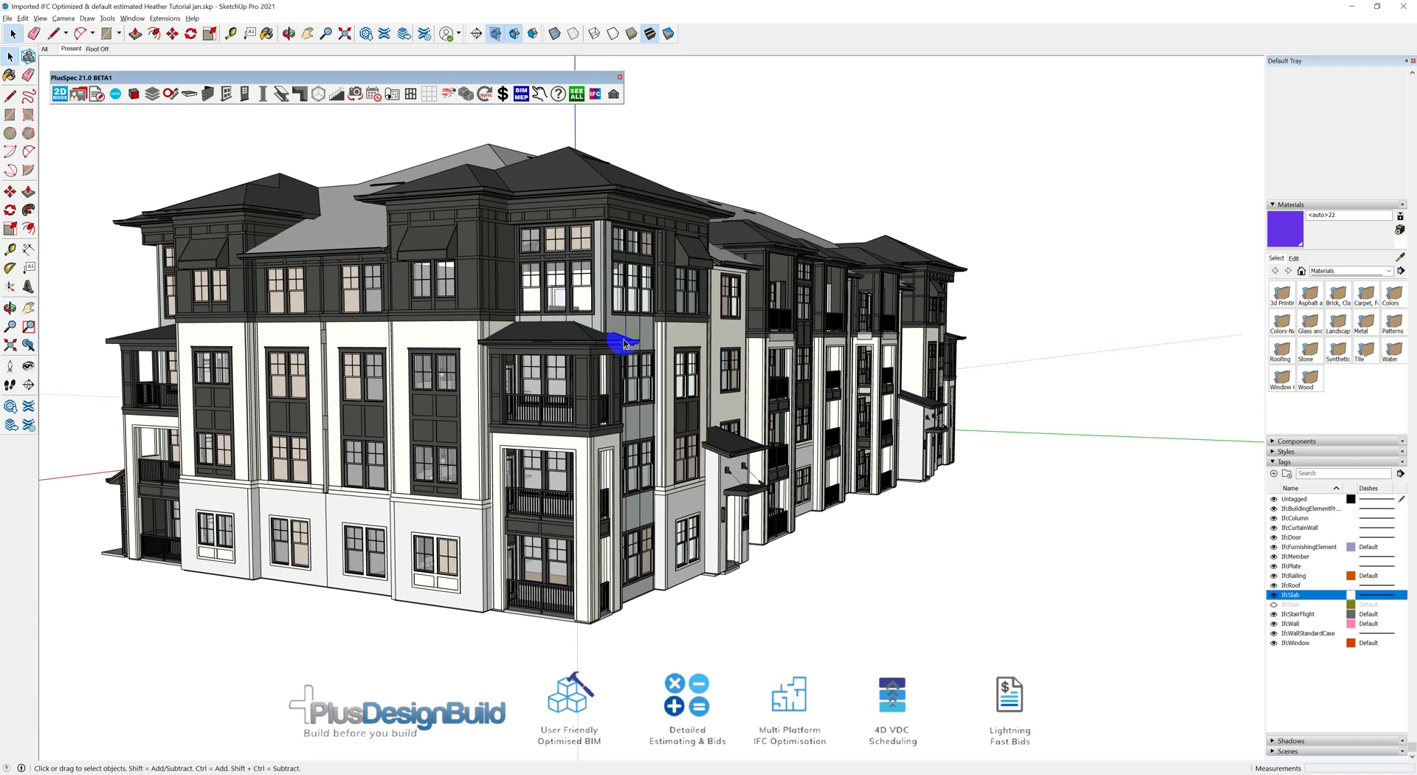
{"action": "middle_click_drag", "start_coordinate": [684, 354], "coordinate": [567, 360]}
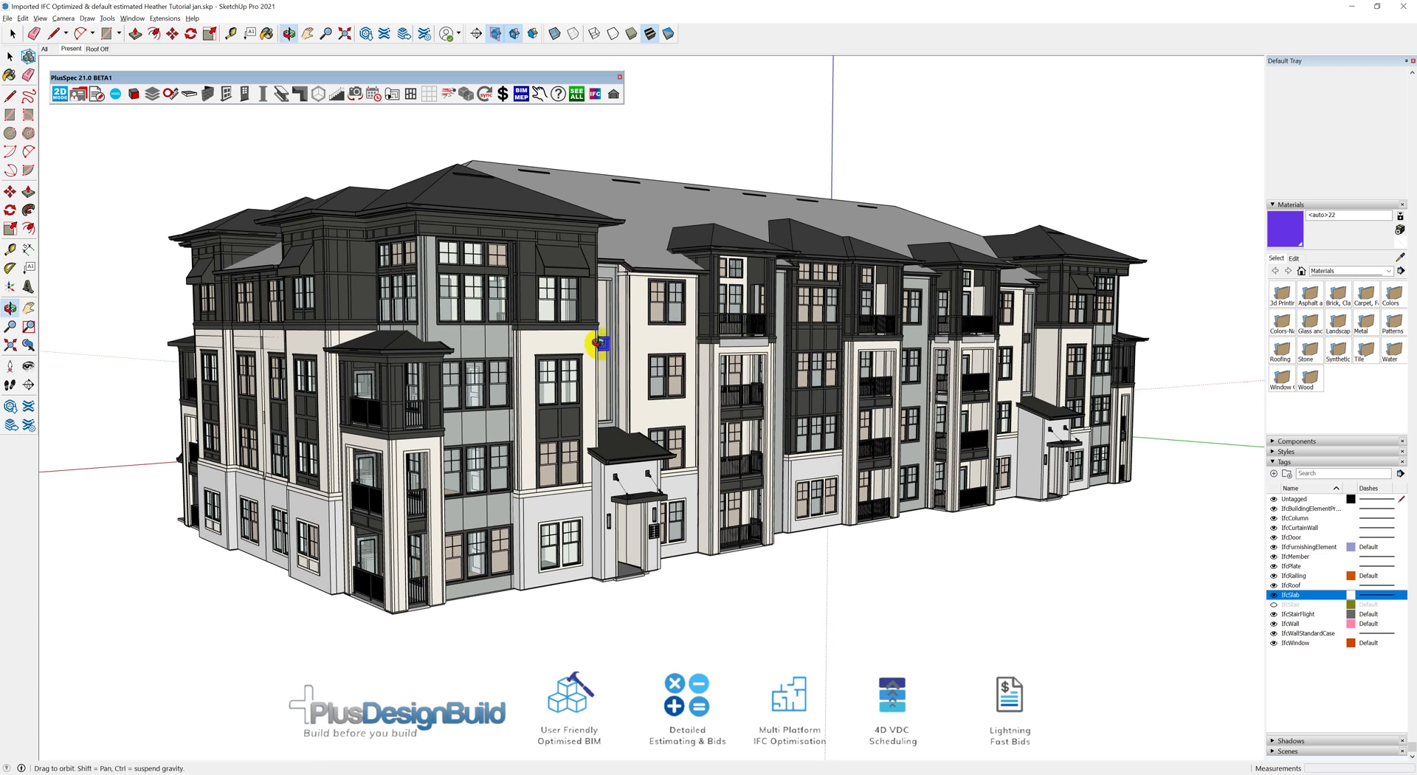
{"action": "middle_click_drag", "start_coordinate": [599, 352], "coordinate": [605, 347]}
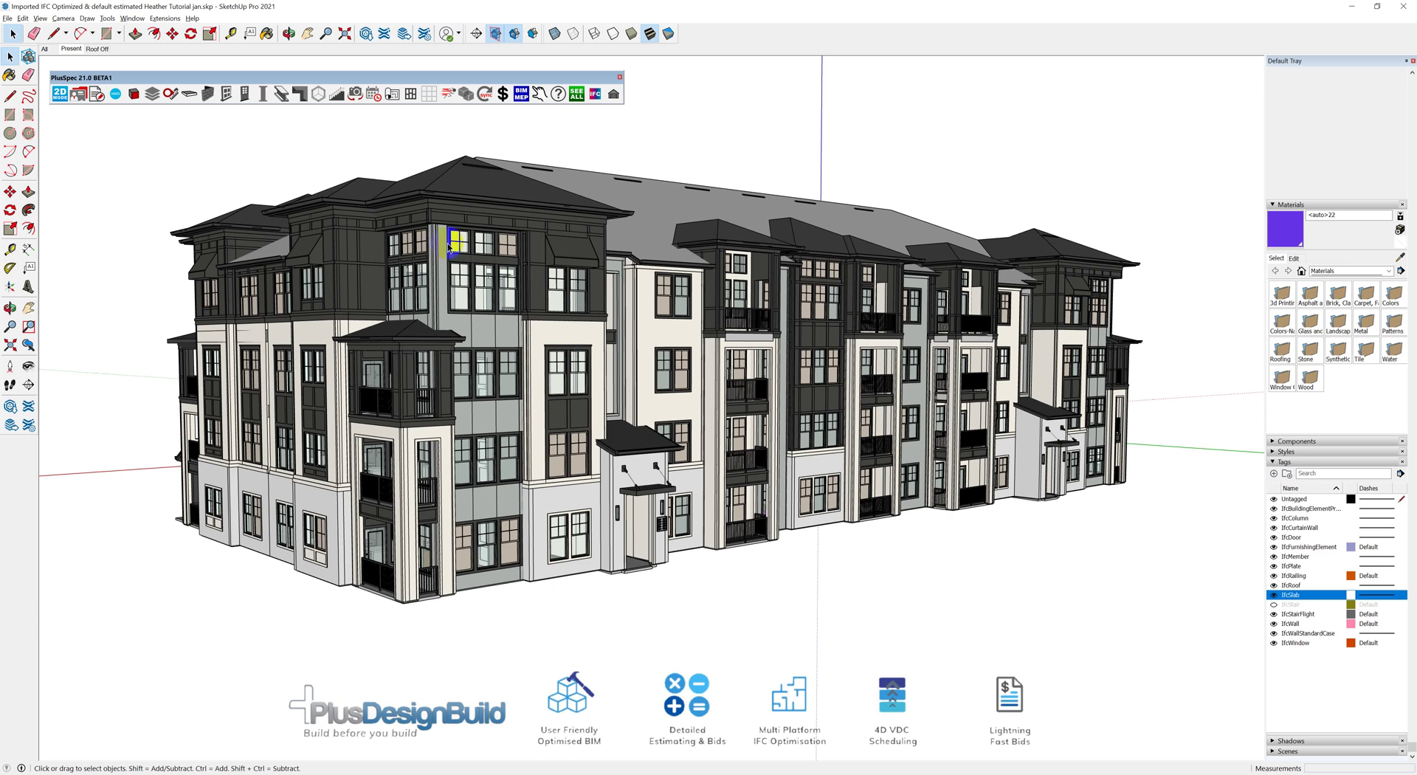
{"action": "scroll", "coordinate": [454, 268], "scroll_direction": "up", "scroll_amount": 1}
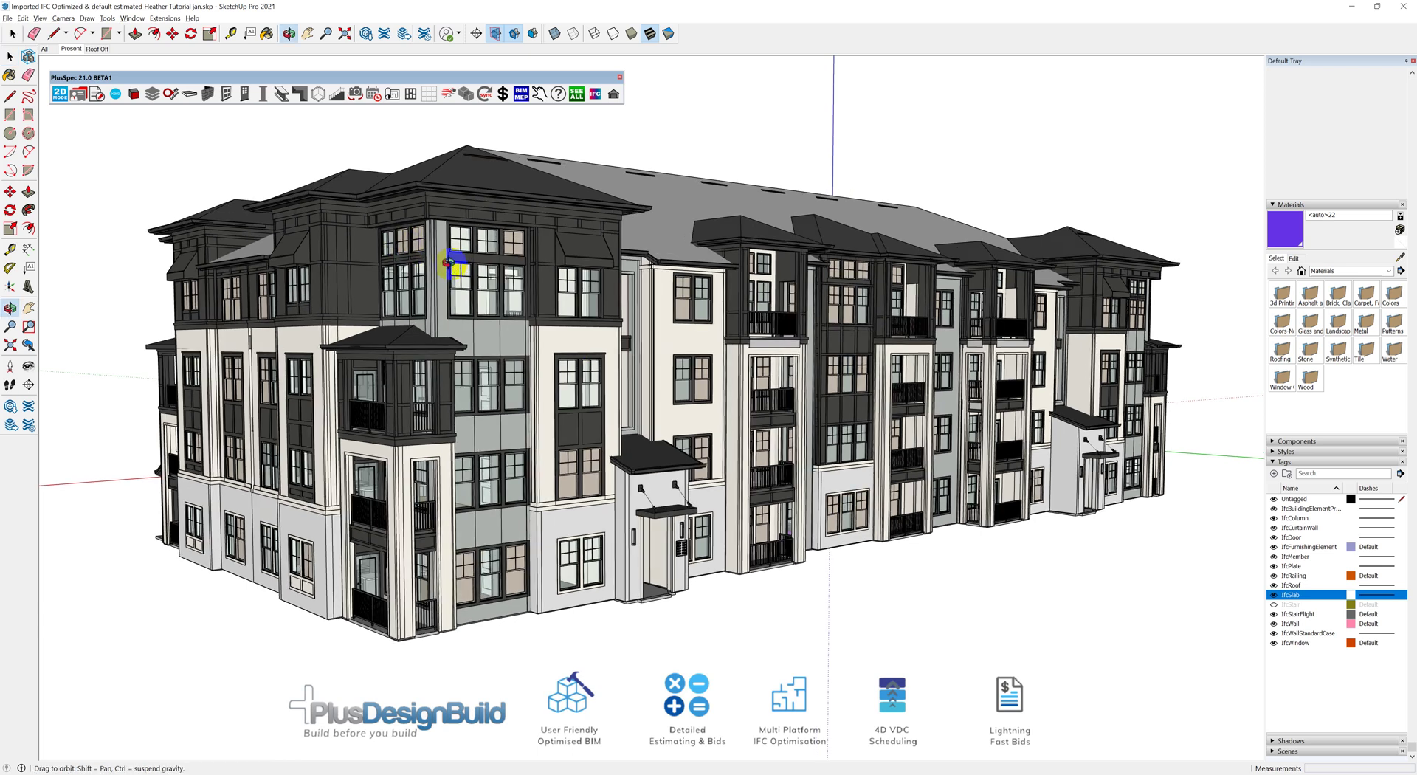
{"action": "middle_click_drag", "start_coordinate": [454, 268], "coordinate": [506, 254]}
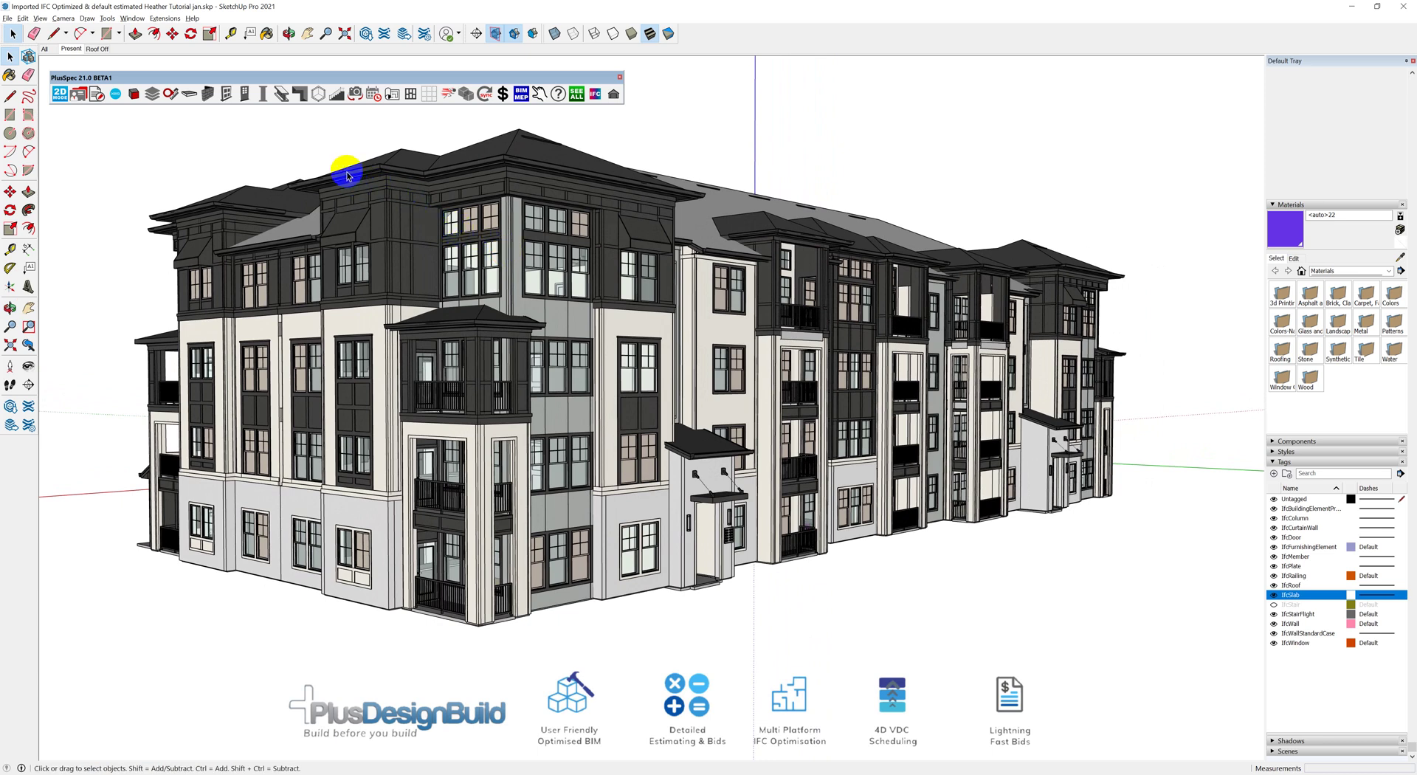
Step: In the Custom Estimation Tool, apply estimation to IFC Components and confirm generating the takeoff
{"action": "left_click", "coordinate": [133, 94]}
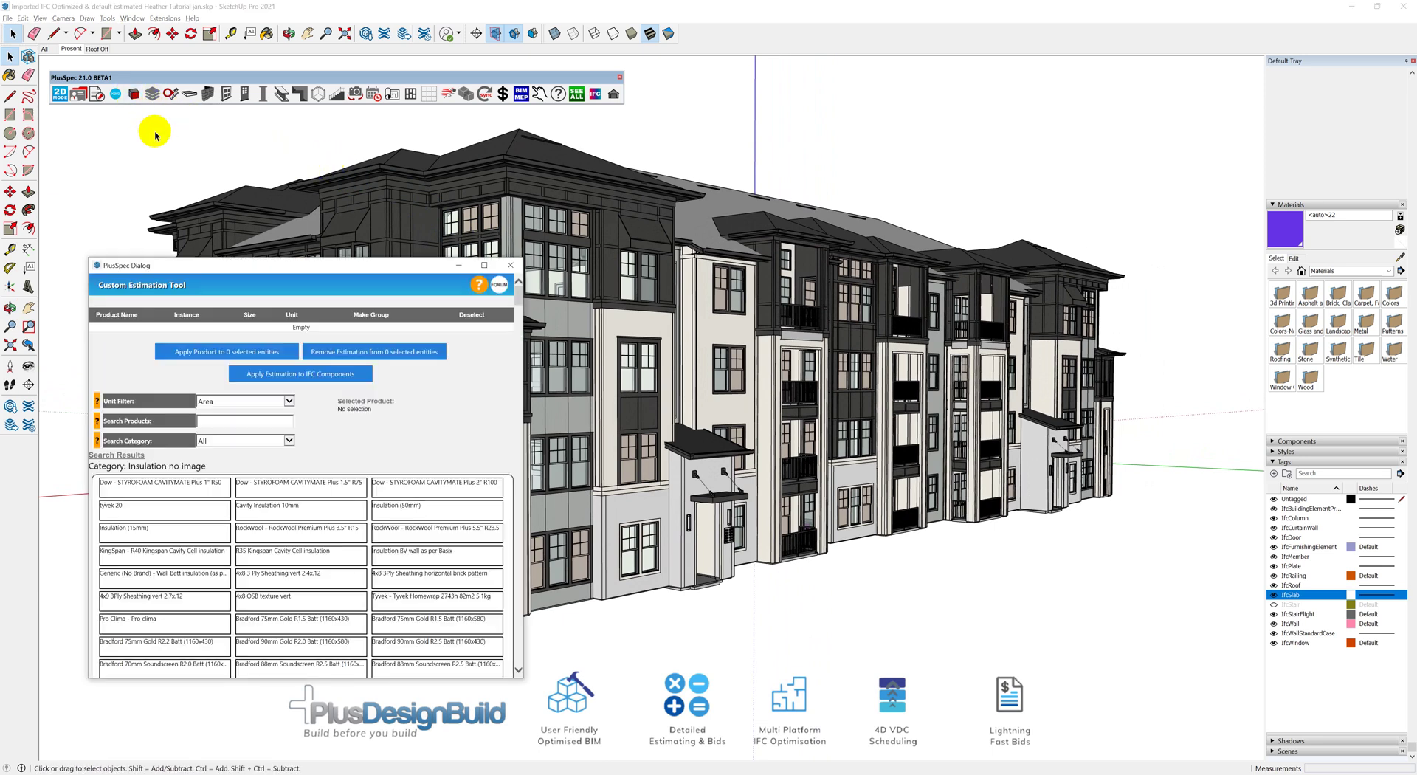
{"action": "left_click_drag", "start_coordinate": [248, 266], "coordinate": [232, 162]}
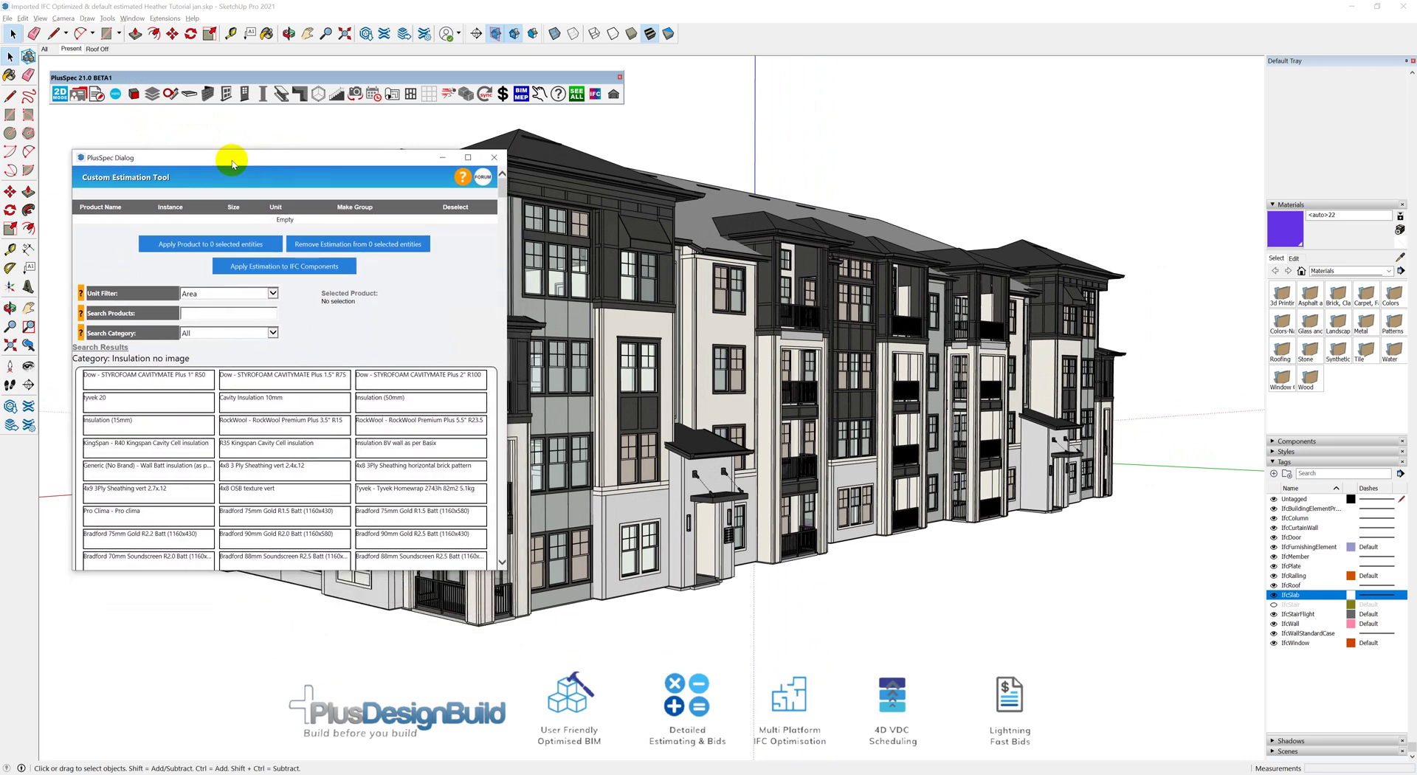
{"action": "left_click", "coordinate": [276, 273]}
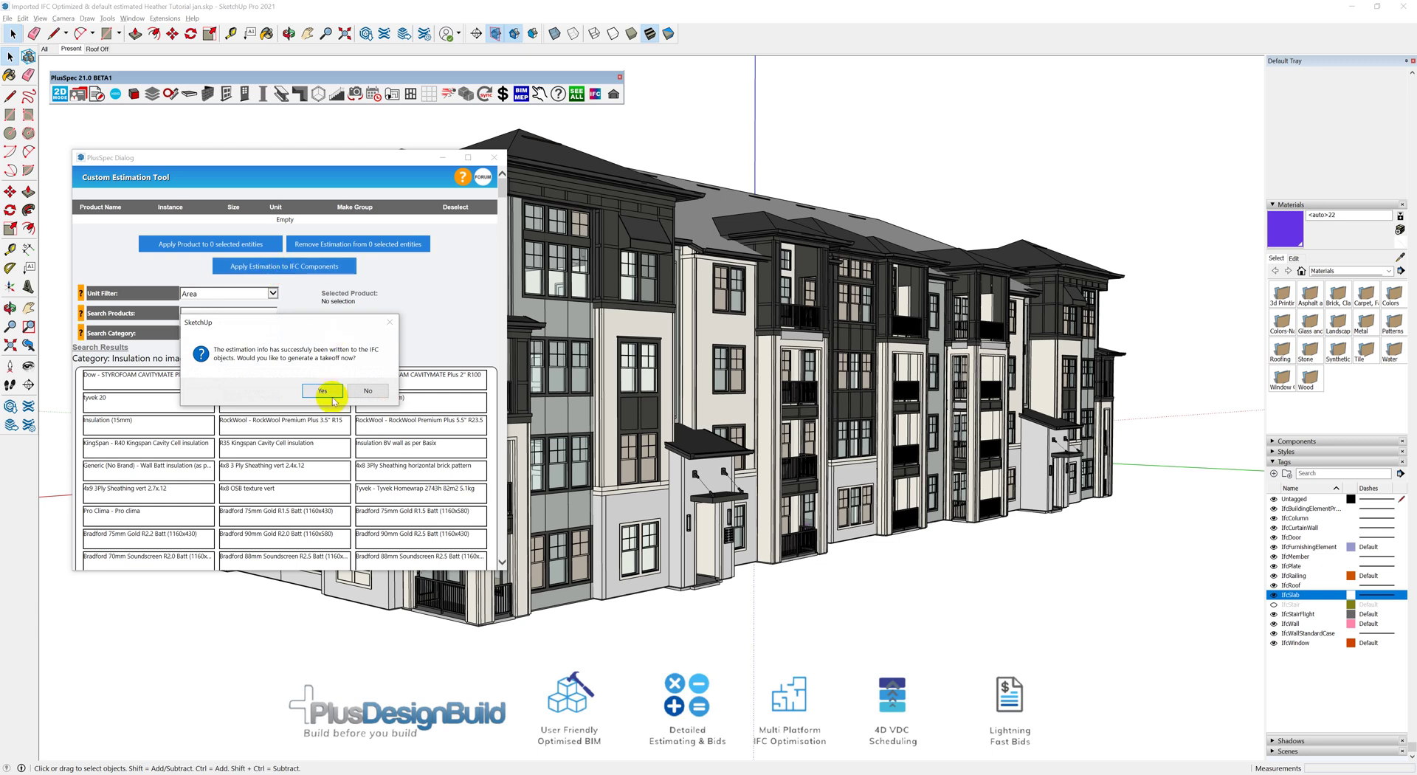
{"action": "left_click", "coordinate": [324, 391]}
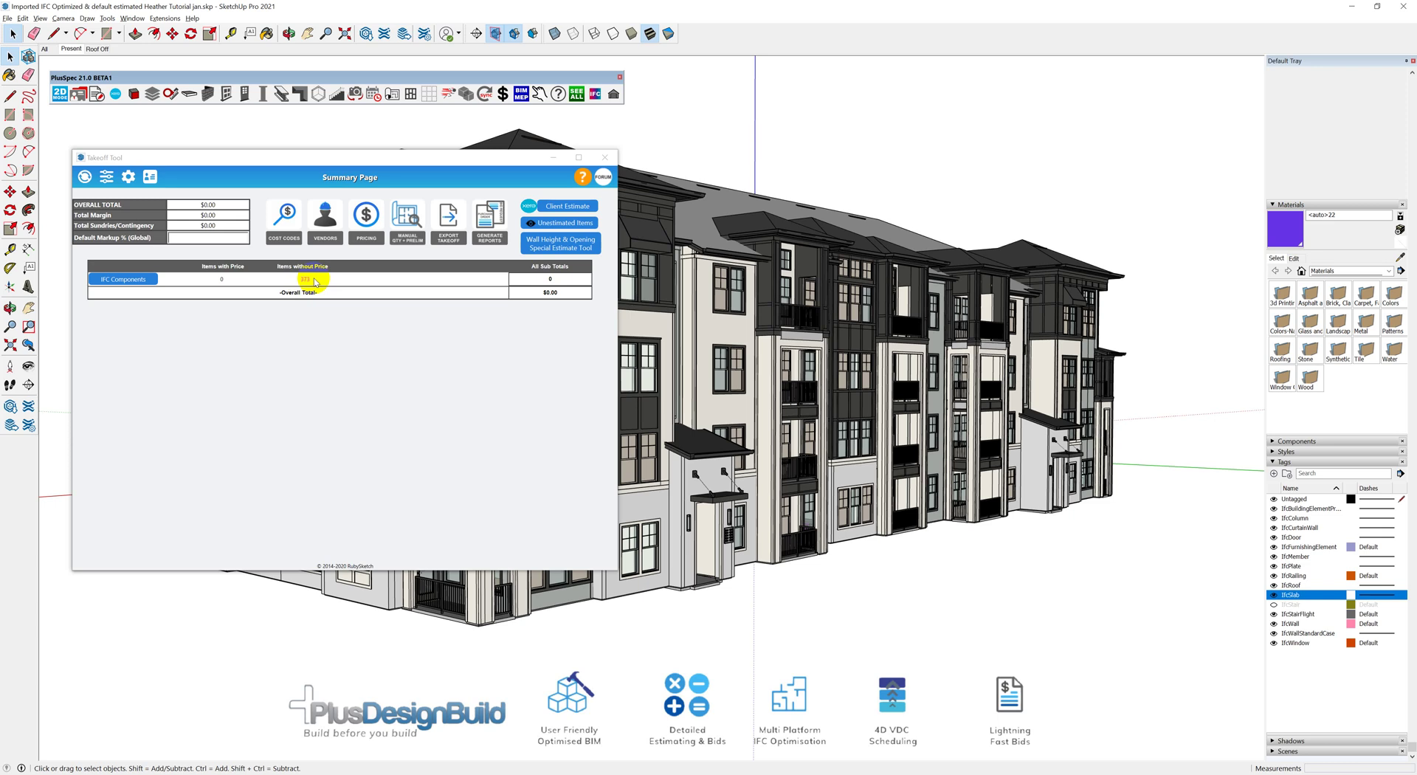
Step: Expand and scroll through the IfcBuildingElementProxy items, then collapse them back to the category summary
{"action": "left_click", "coordinate": [142, 281]}
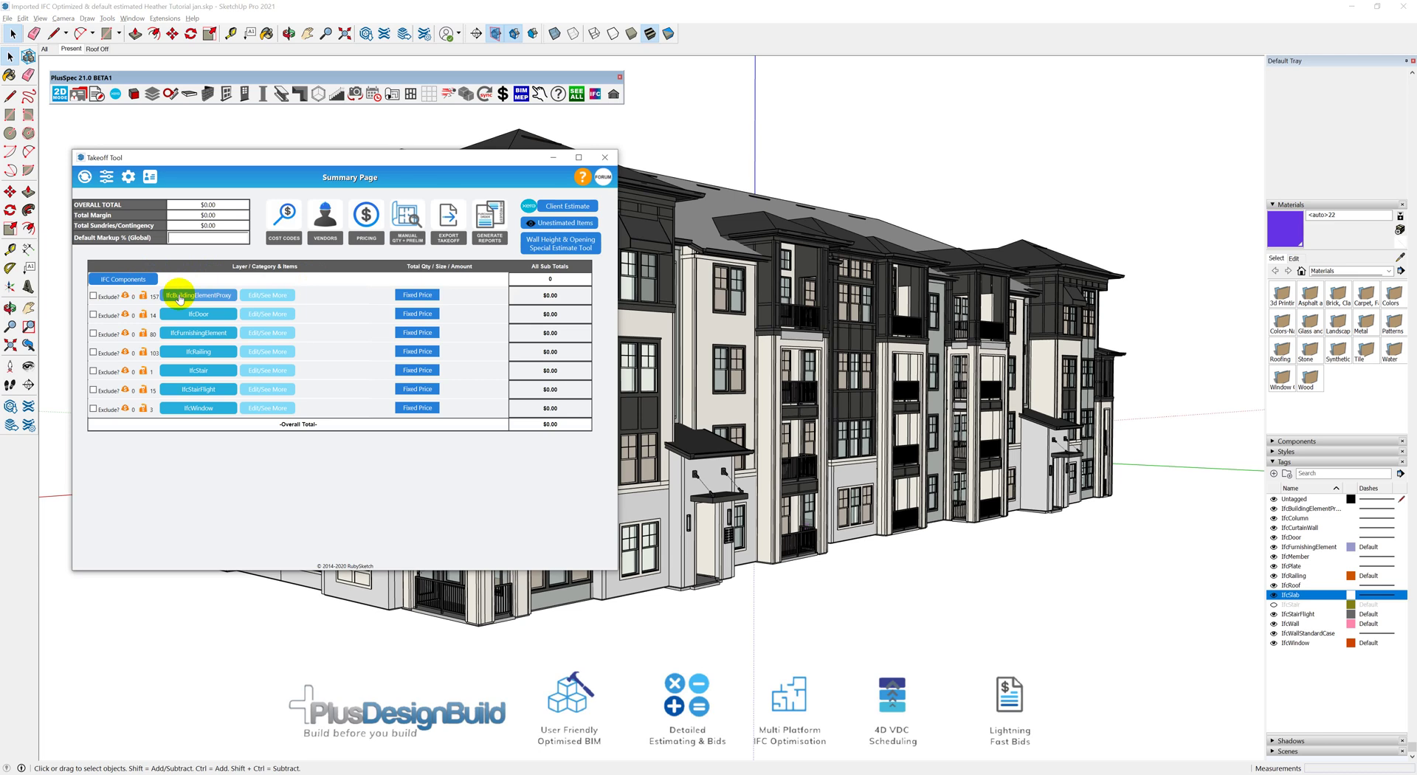
{"action": "left_click", "coordinate": [179, 295]}
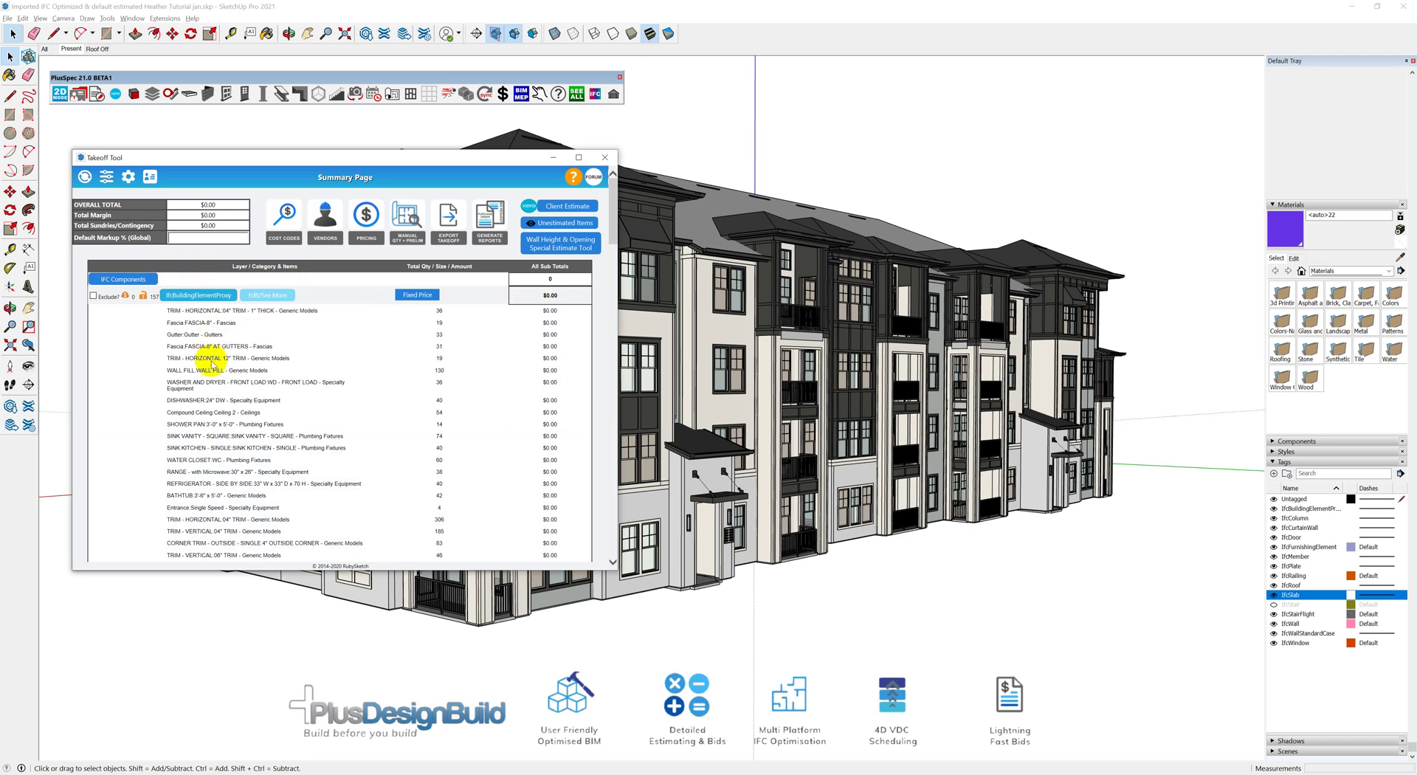
{"action": "scroll", "coordinate": [212, 384], "scroll_direction": "down", "scroll_amount": 1}
{"action": "scroll", "coordinate": [212, 384], "scroll_direction": "down", "scroll_amount": 6}
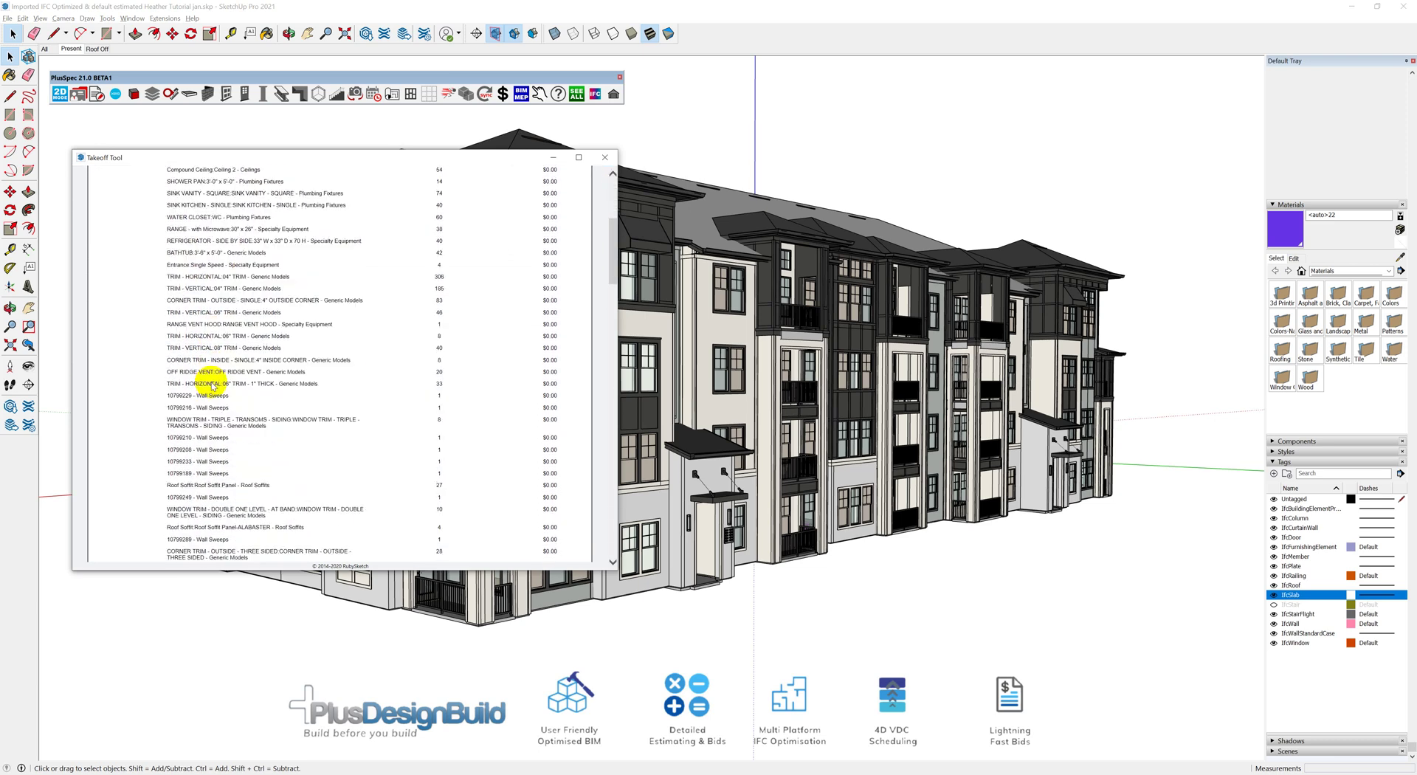
{"action": "scroll", "coordinate": [212, 385], "scroll_direction": "down", "scroll_amount": 6}
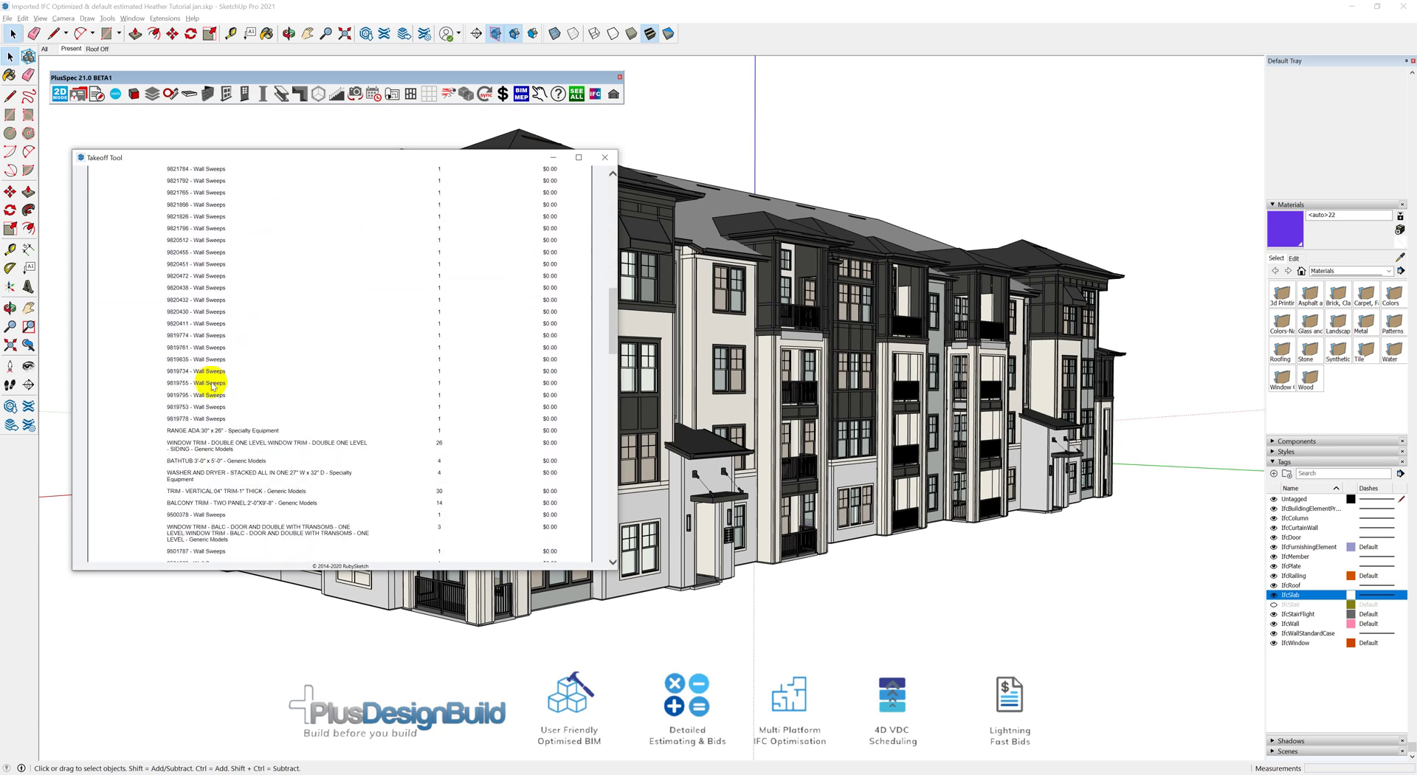
{"action": "scroll", "coordinate": [212, 385], "scroll_direction": "down", "scroll_amount": 3}
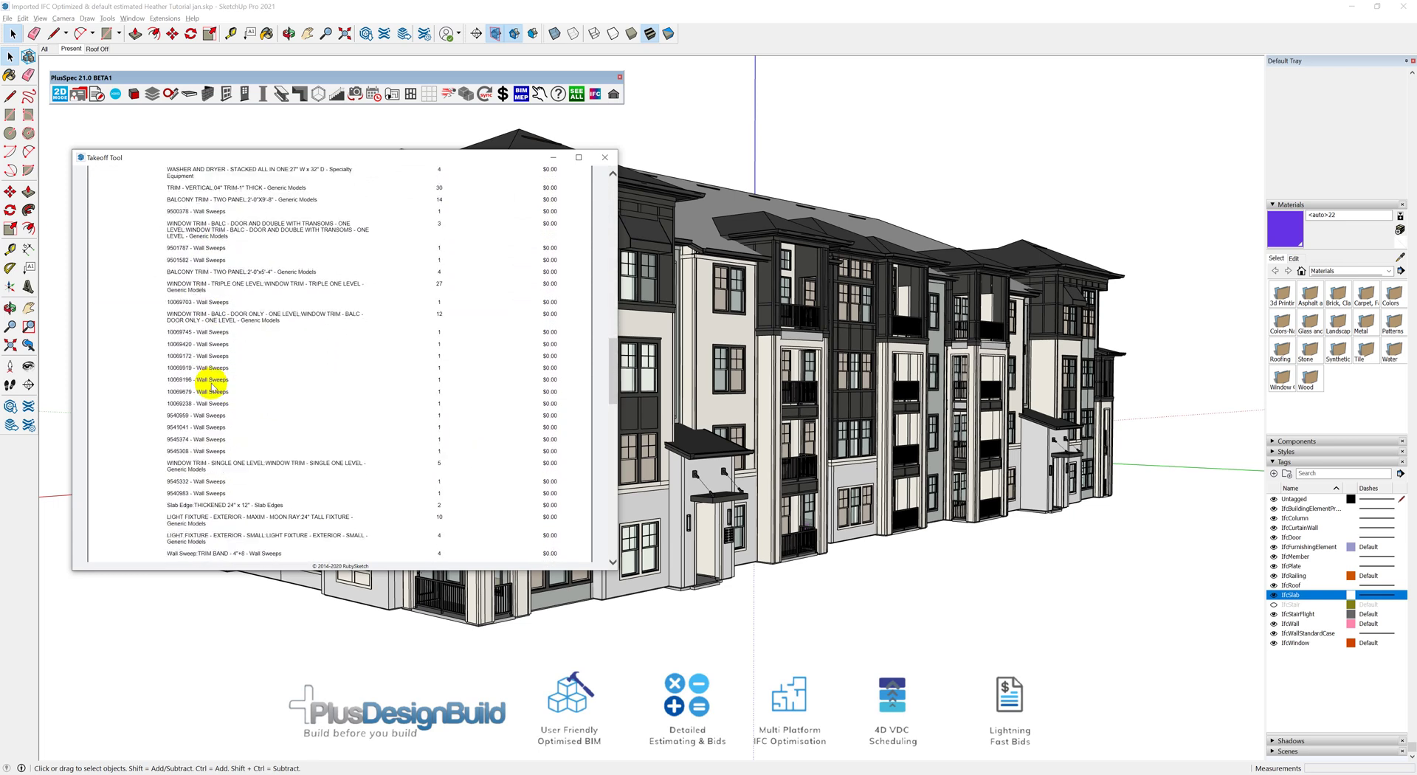
{"action": "scroll", "coordinate": [212, 386], "scroll_direction": "up", "scroll_amount": 2}
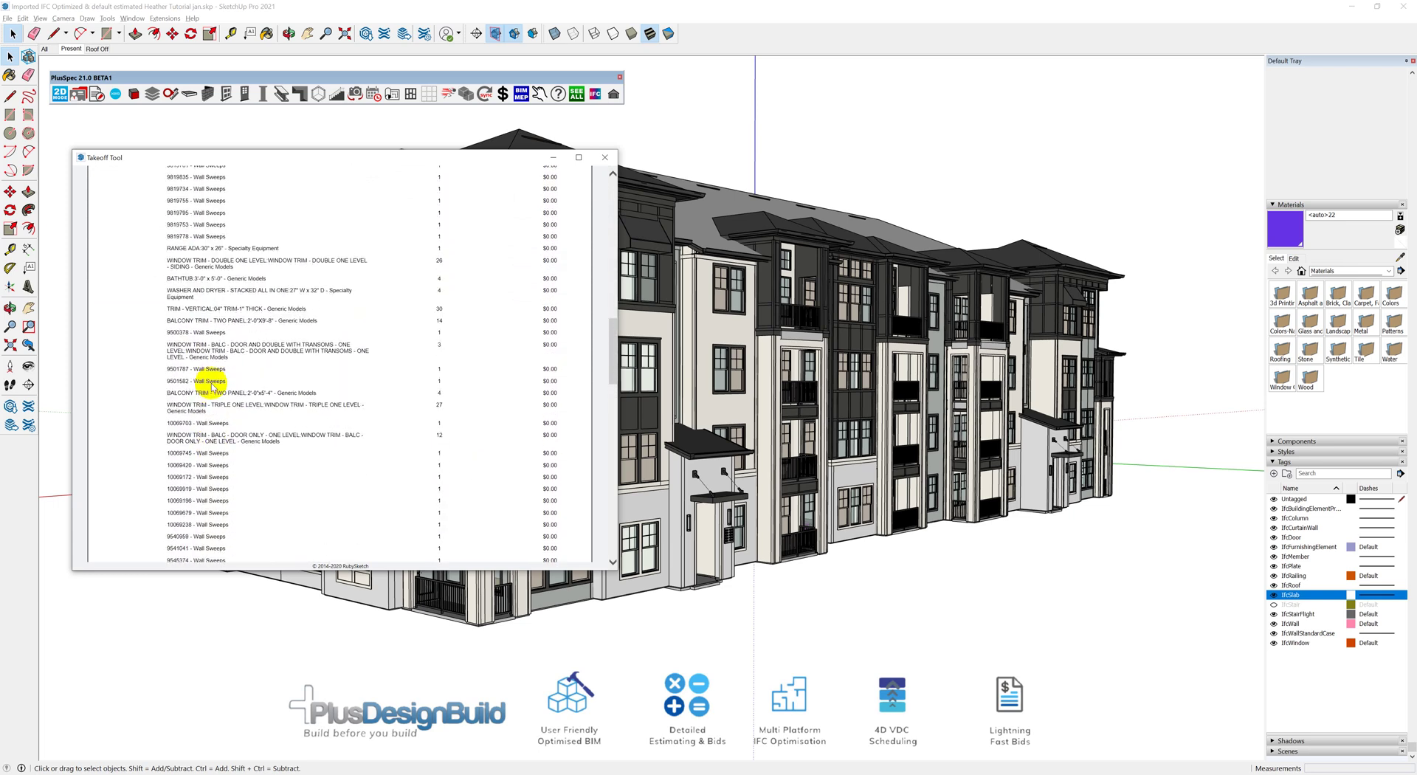
{"action": "scroll", "coordinate": [212, 385], "scroll_direction": "up", "scroll_amount": 9}
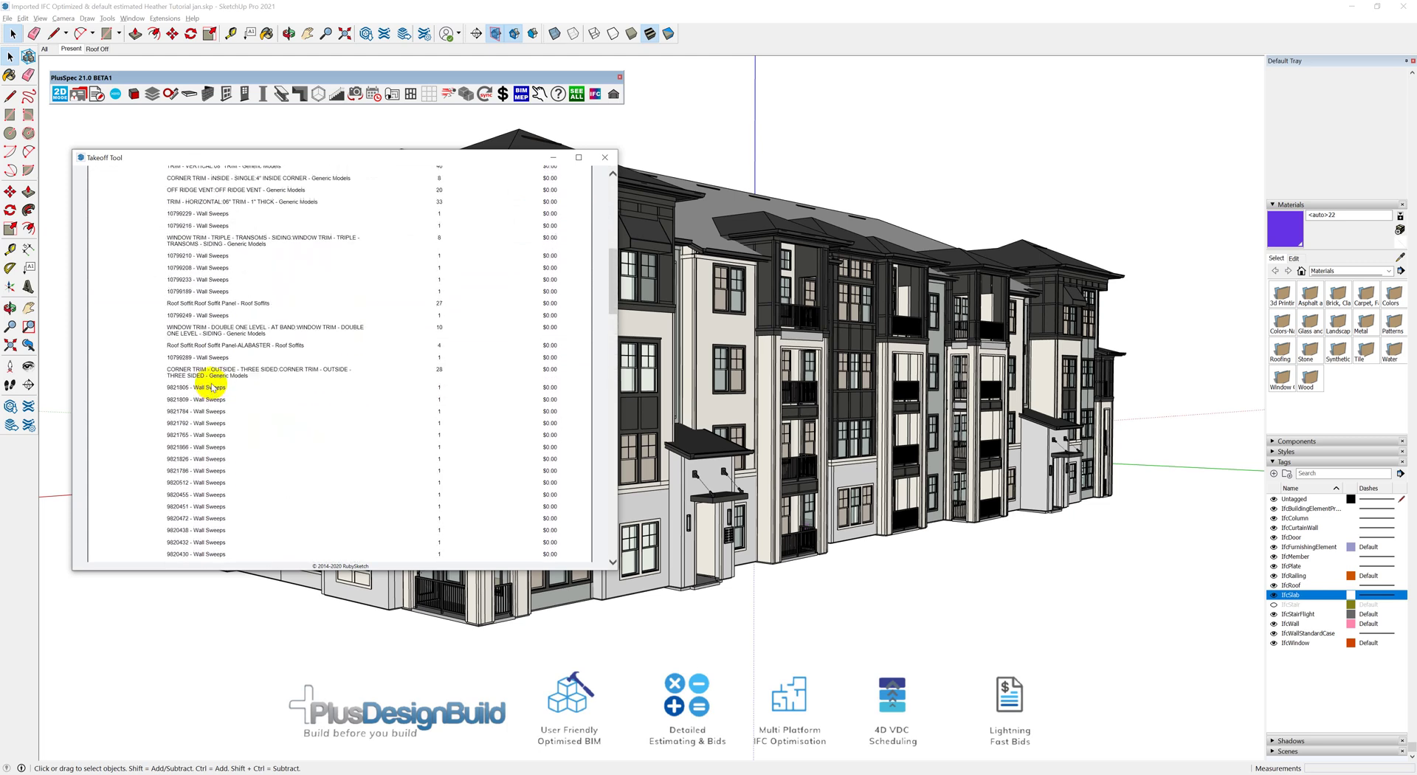
{"action": "scroll", "coordinate": [212, 385], "scroll_direction": "up", "scroll_amount": 4}
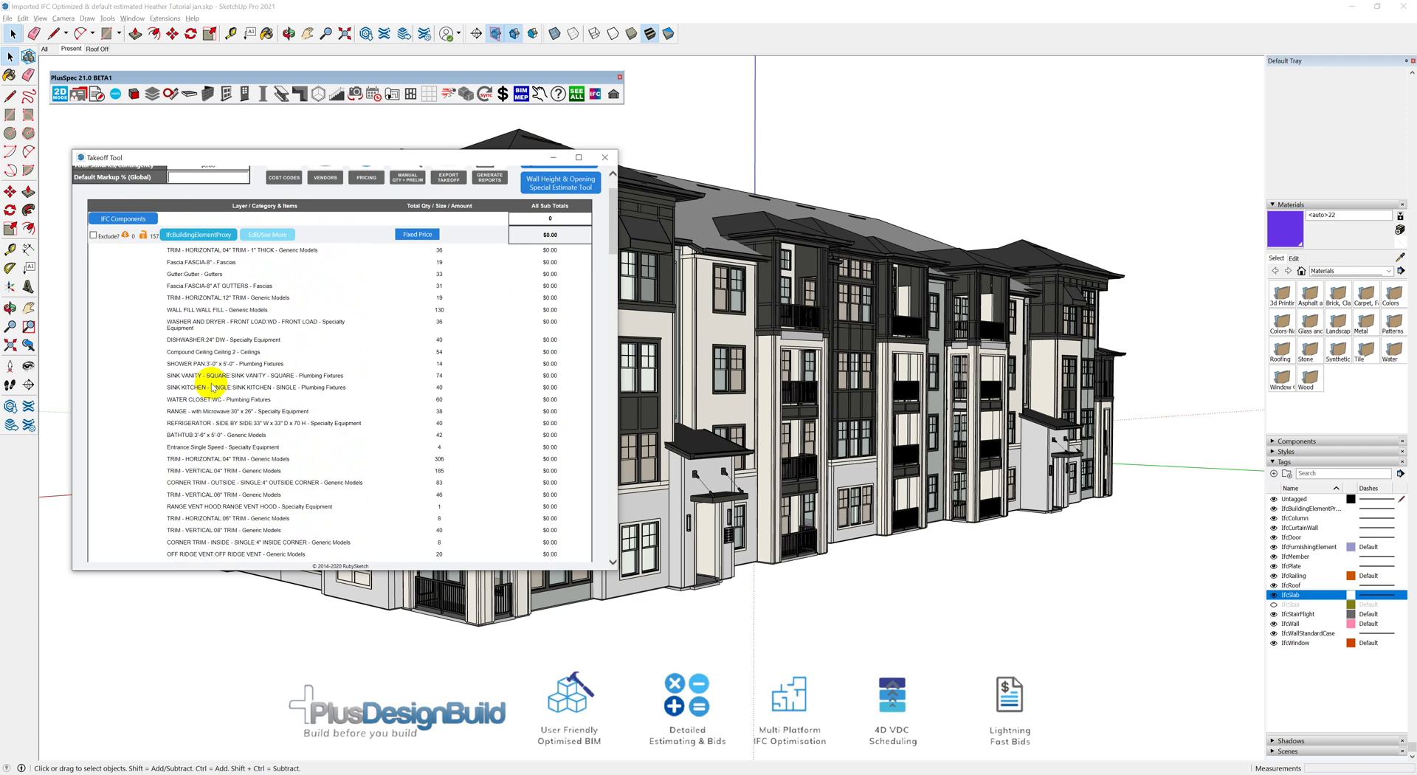
{"action": "mouse_move", "coordinate": [848, 339]}
{"action": "left_mouse_down"}
{"action": "mouse_move", "coordinate": [823, 373]}
{"action": "mouse_move", "coordinate": [764, 391]}
{"action": "left_mouse_up"}
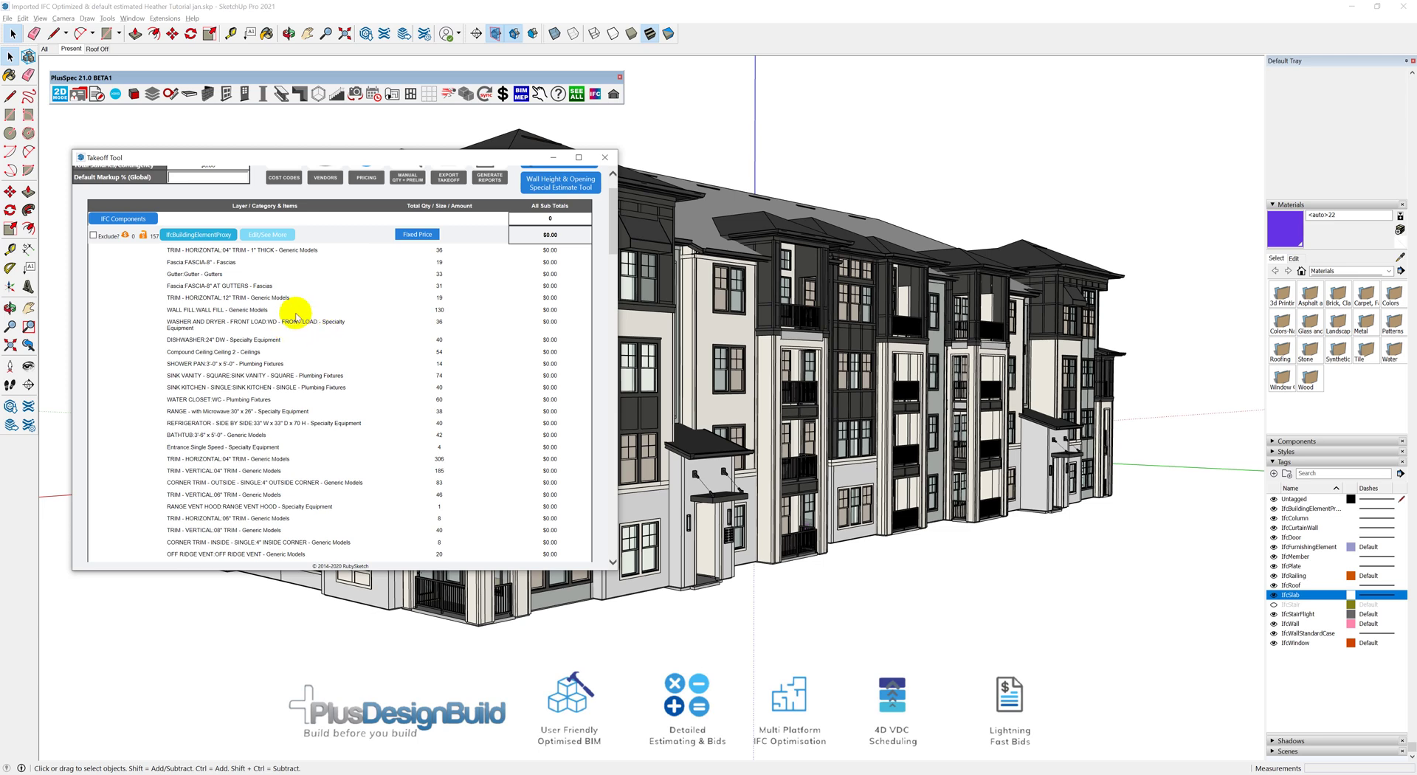
{"action": "left_click", "coordinate": [207, 235]}
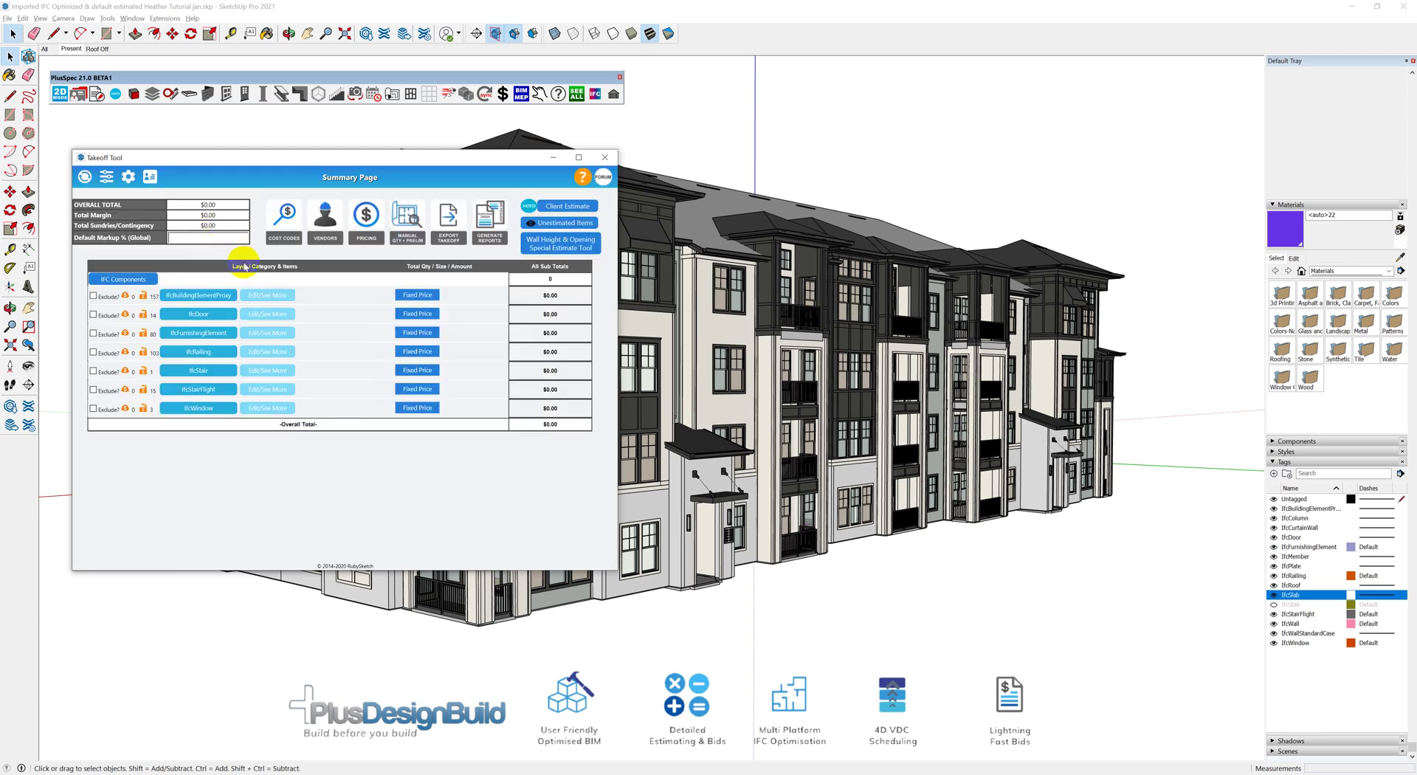
Step: Reposition the Takeoff Tool window, then expand IfcDoor and IfcFurnishingElement to list their items
{"action": "mouse_move", "coordinate": [230, 158]}
{"action": "left_mouse_down"}
{"action": "mouse_move", "coordinate": [244, 443]}
{"action": "mouse_move", "coordinate": [223, 155]}
{"action": "left_mouse_up"}
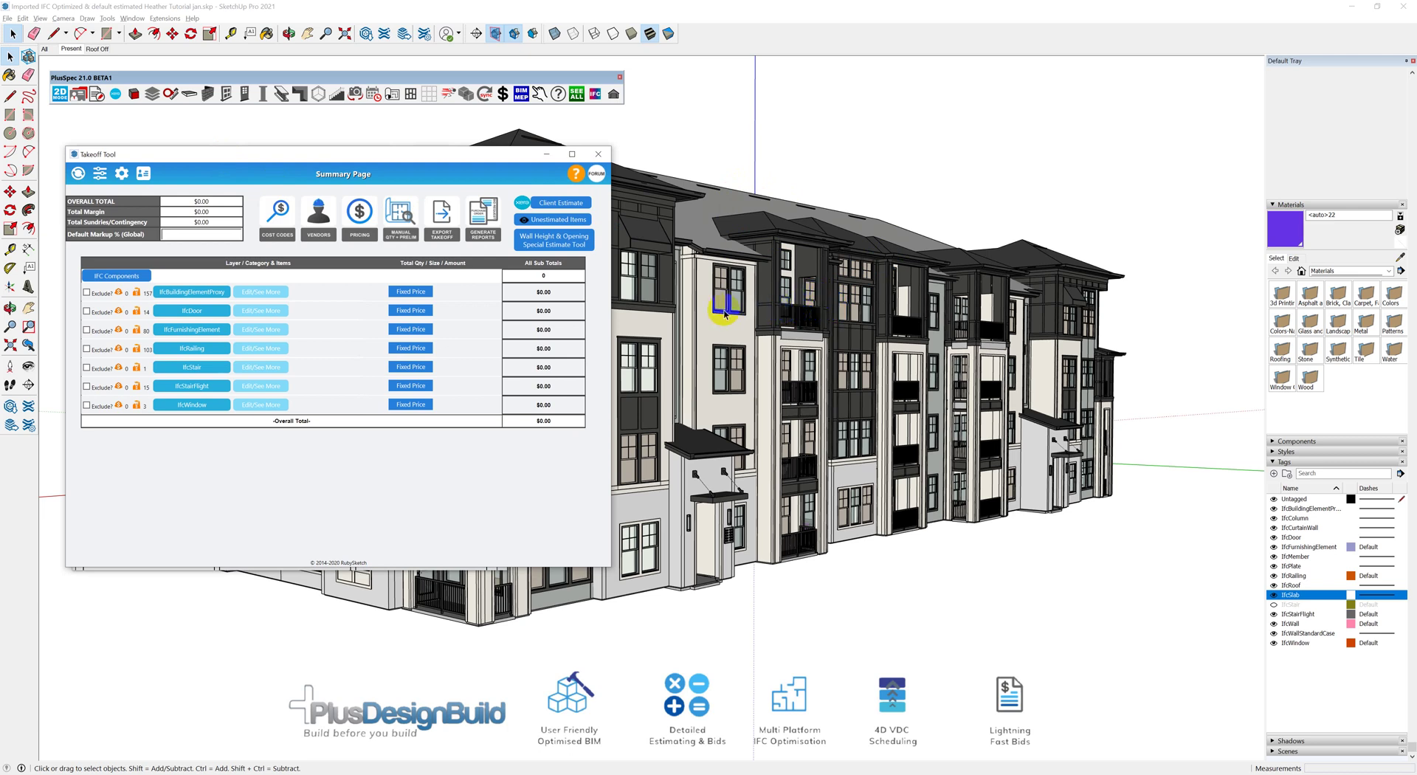
{"action": "left_click", "coordinate": [183, 318]}
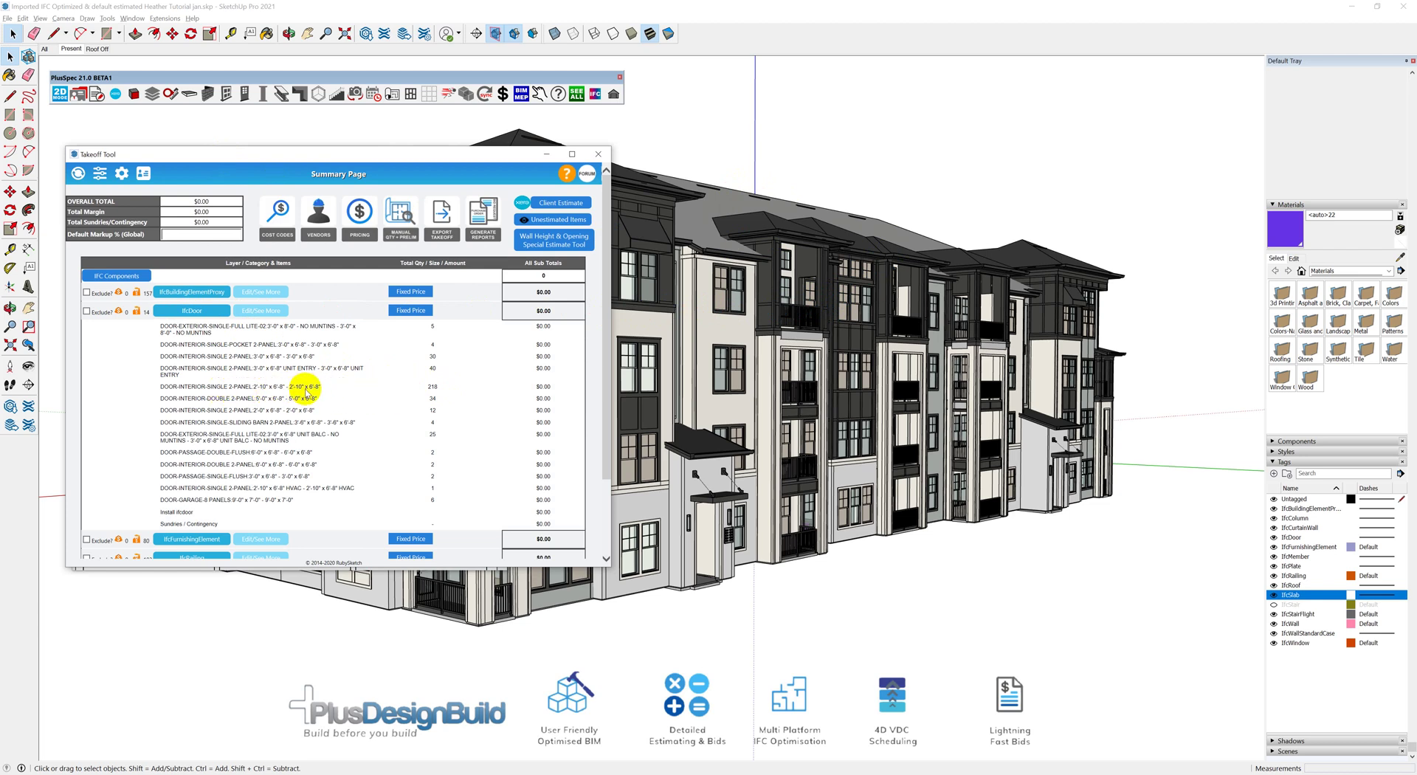
{"action": "scroll", "coordinate": [306, 391], "scroll_direction": "down", "scroll_amount": 3}
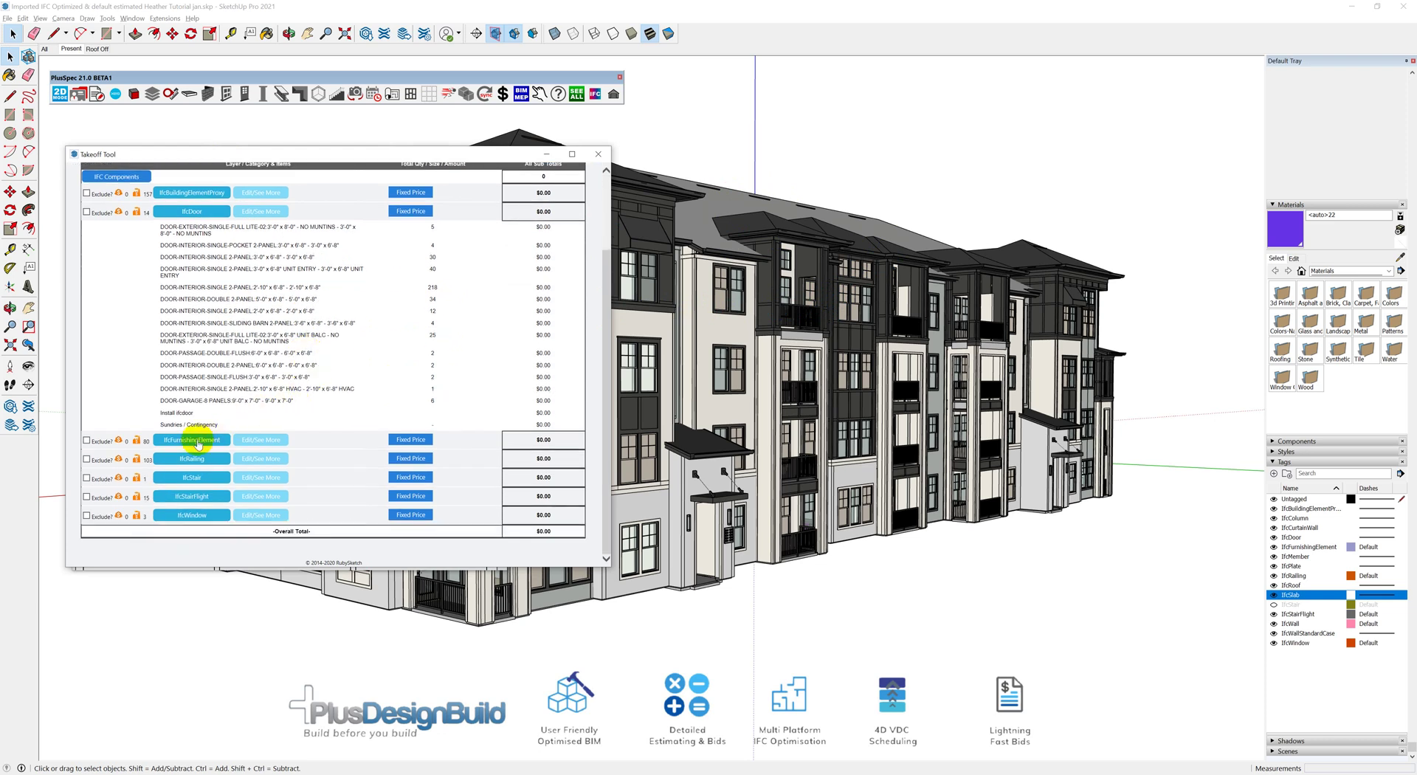
{"action": "left_click", "coordinate": [210, 439]}
Step: Scroll through the furnishing items, from base, upper and vanity cabinets to glass shelves, each $0.00
{"action": "scroll", "coordinate": [237, 404], "scroll_direction": "down", "scroll_amount": 10}
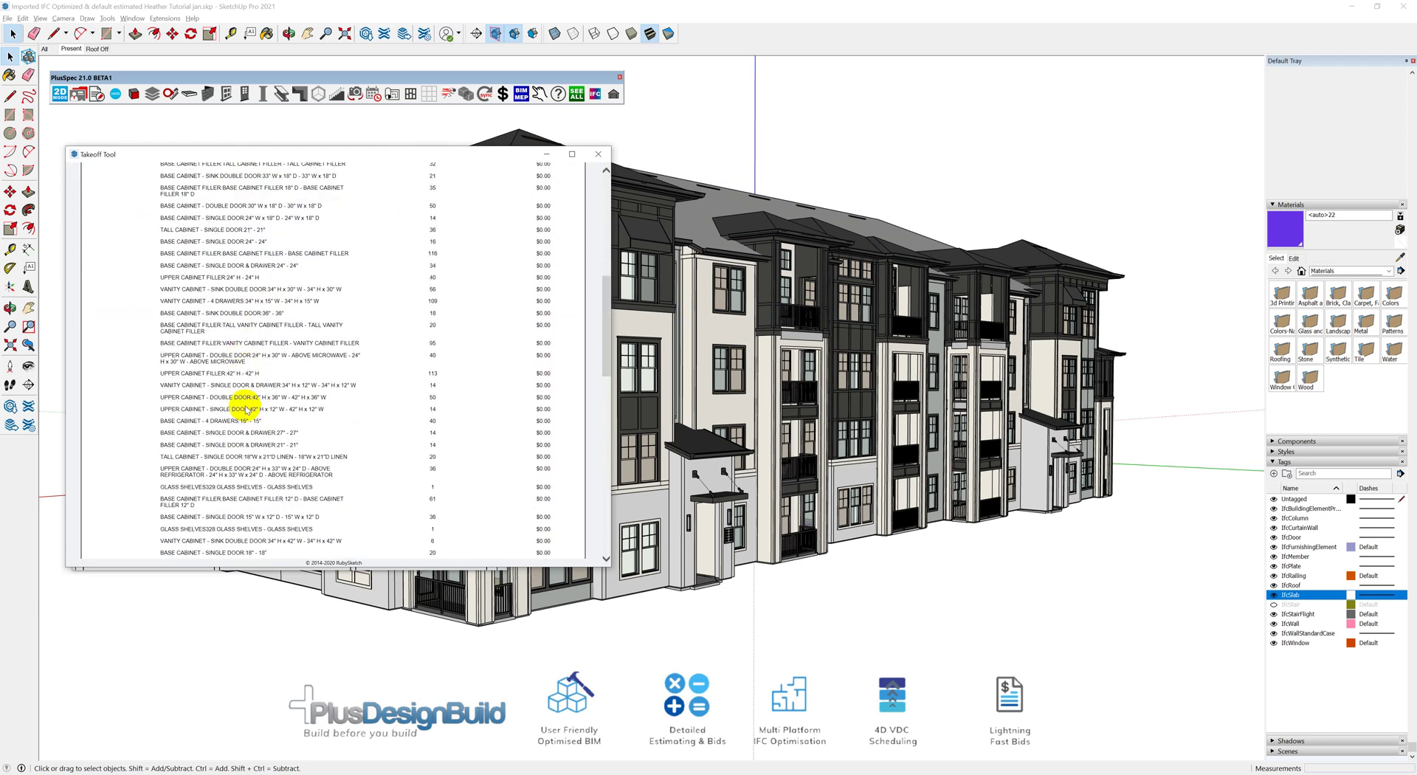
{"action": "scroll", "coordinate": [246, 408], "scroll_direction": "down", "scroll_amount": 5}
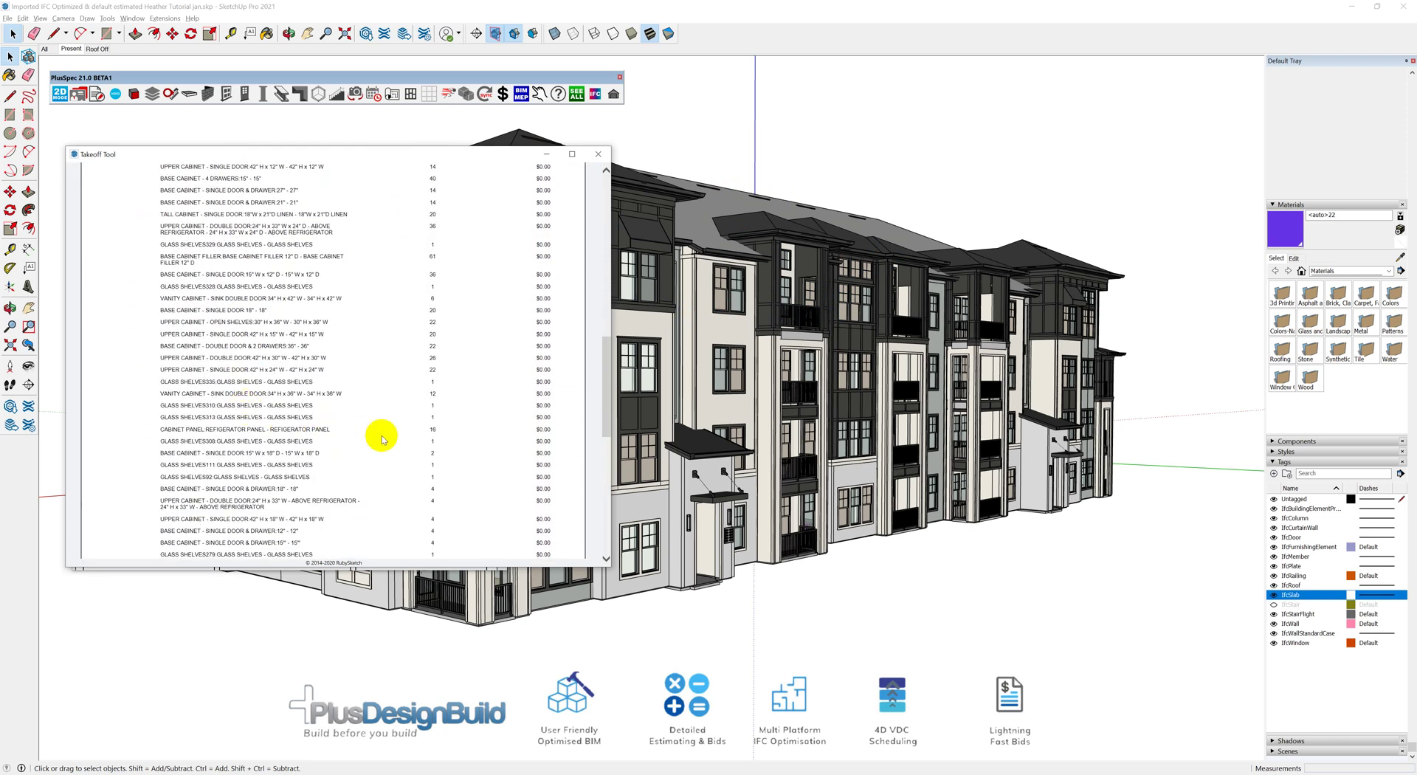
{"action": "scroll", "coordinate": [316, 417], "scroll_direction": "down", "scroll_amount": 10}
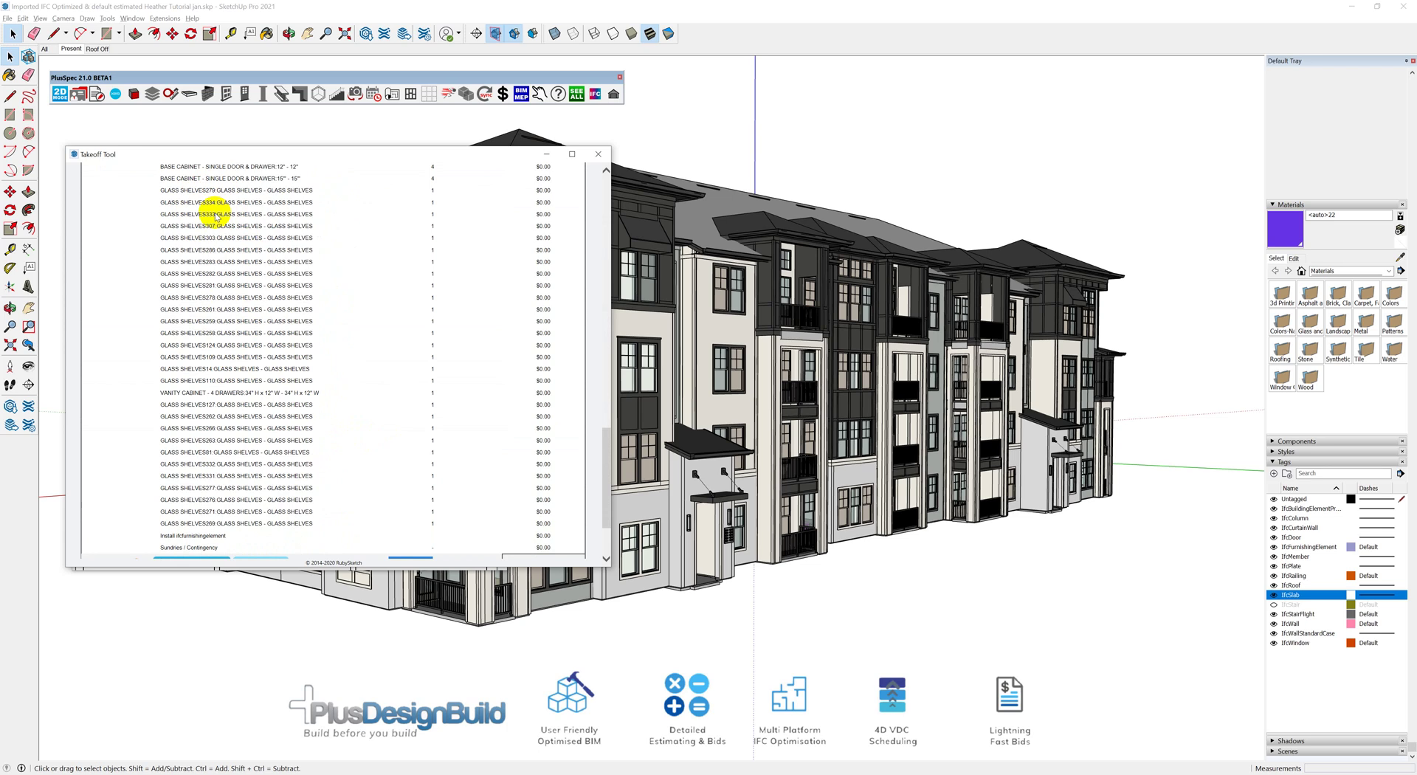
{"action": "scroll", "coordinate": [220, 222], "scroll_direction": "down", "scroll_amount": 3}
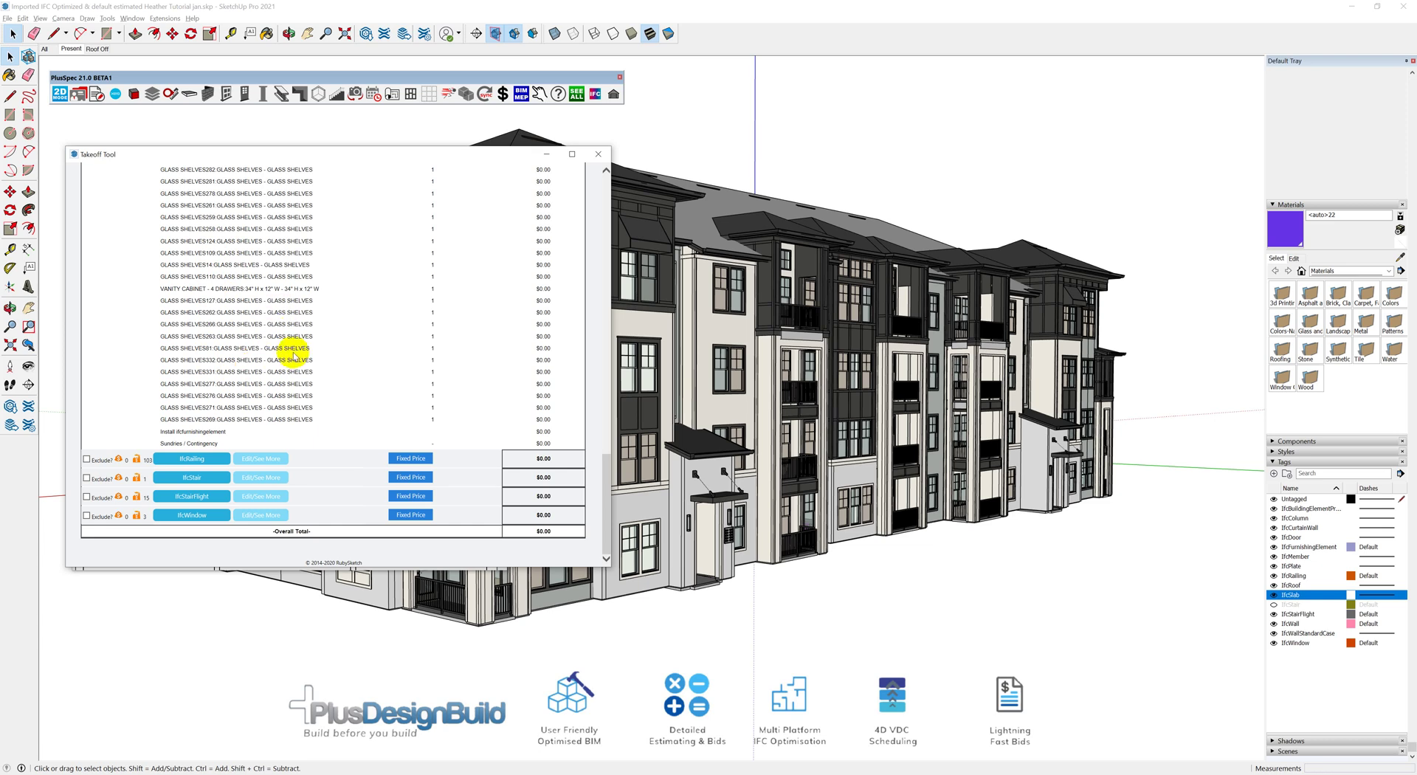
{"action": "left_click", "coordinate": [812, 406]}
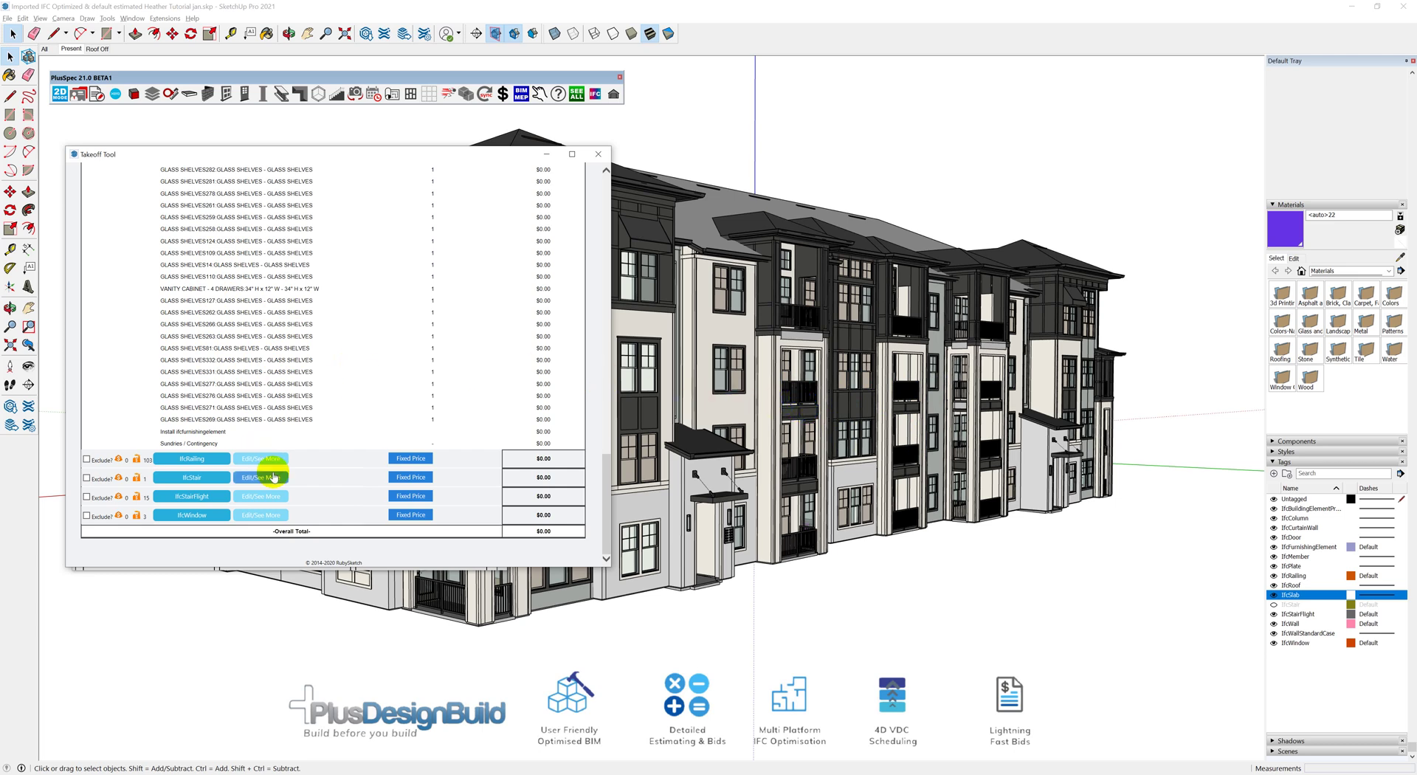
Step: Expand IfcRailing to list balcony, stair guardrail and wall mount railing items
{"action": "left_click", "coordinate": [213, 469]}
{"action": "scroll", "coordinate": [316, 386], "scroll_direction": "down", "scroll_amount": 5}
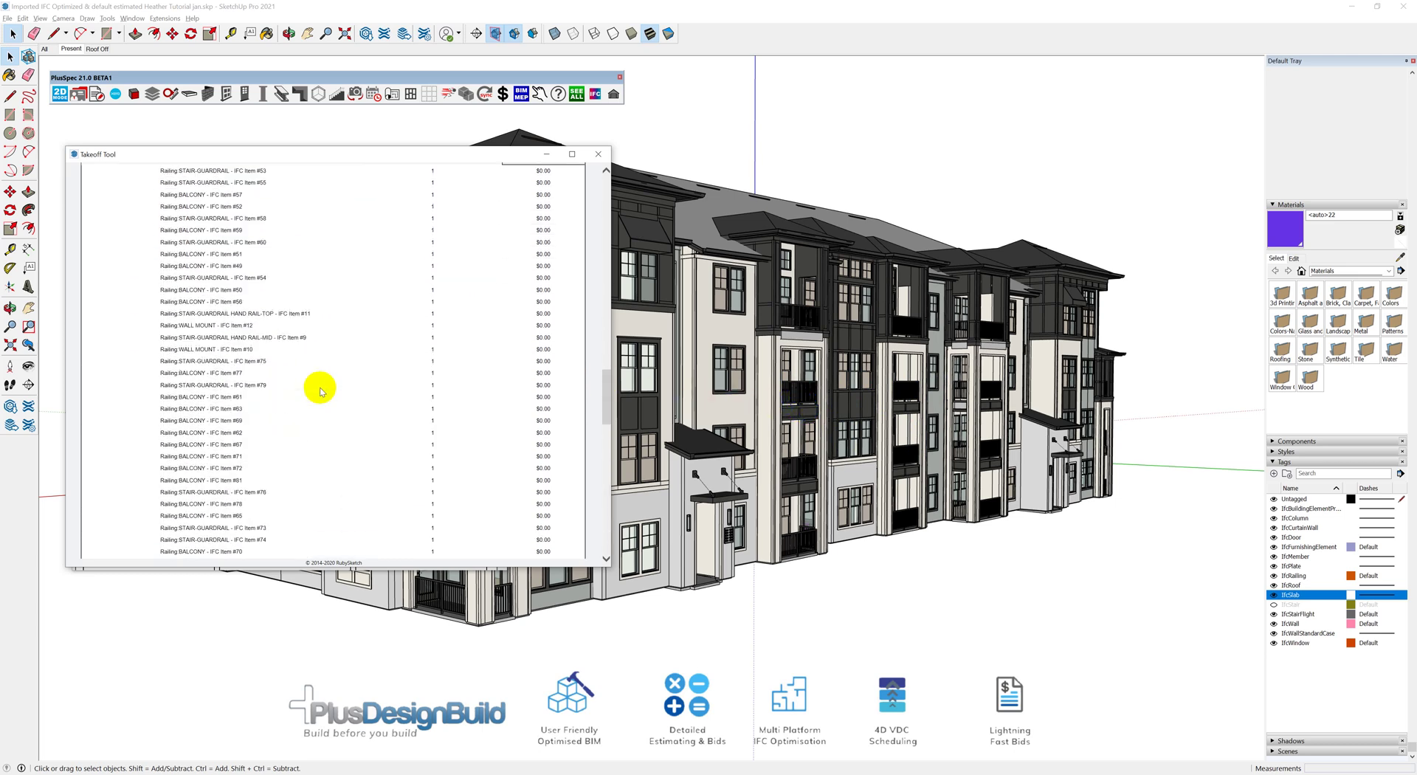
{"action": "scroll", "coordinate": [235, 380], "scroll_direction": "down", "scroll_amount": 3}
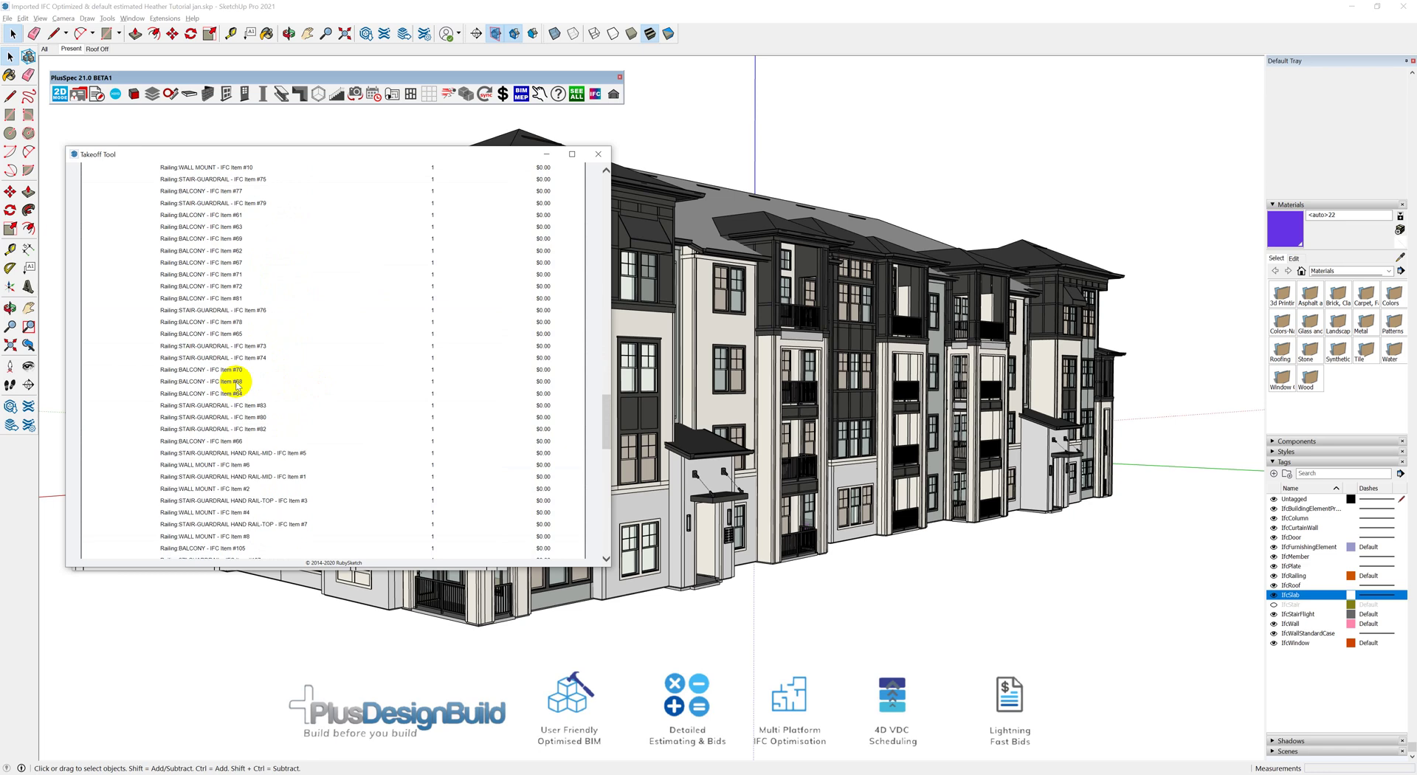
{"action": "scroll", "coordinate": [237, 385], "scroll_direction": "down", "scroll_amount": 12}
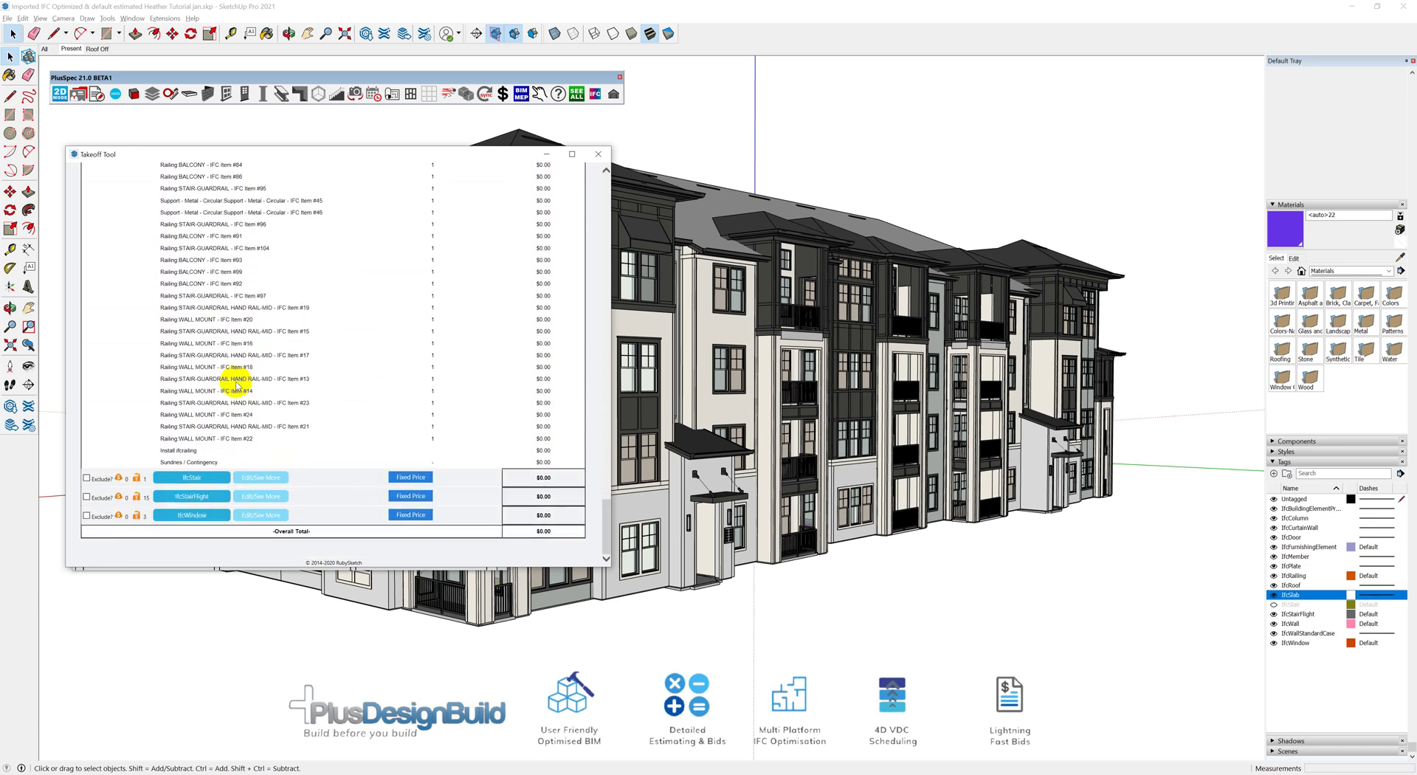
Step: Expand IfcStair and IfcWindow to list the stair and window types with quantities
{"action": "left_click", "coordinate": [191, 478]}
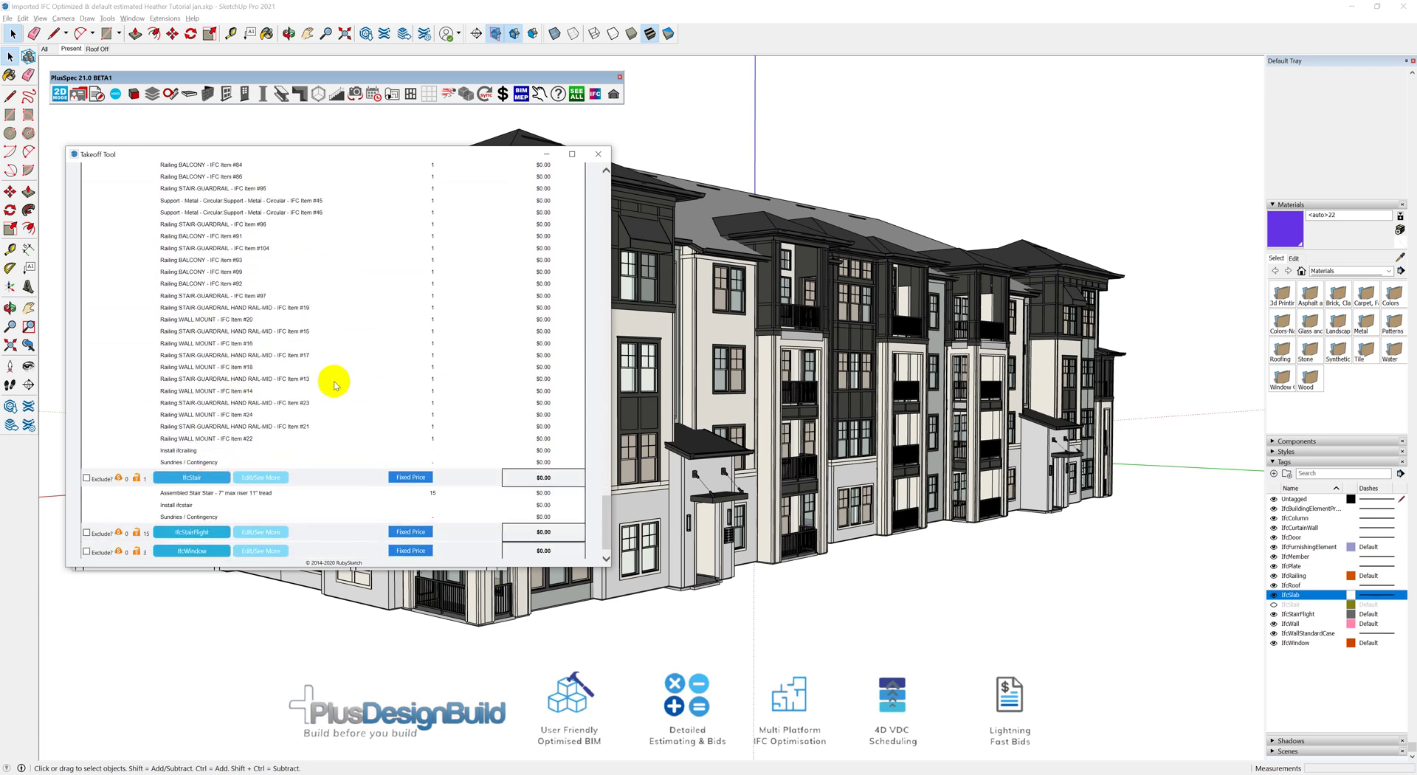
{"action": "scroll", "coordinate": [357, 374], "scroll_direction": "down", "scroll_amount": 1}
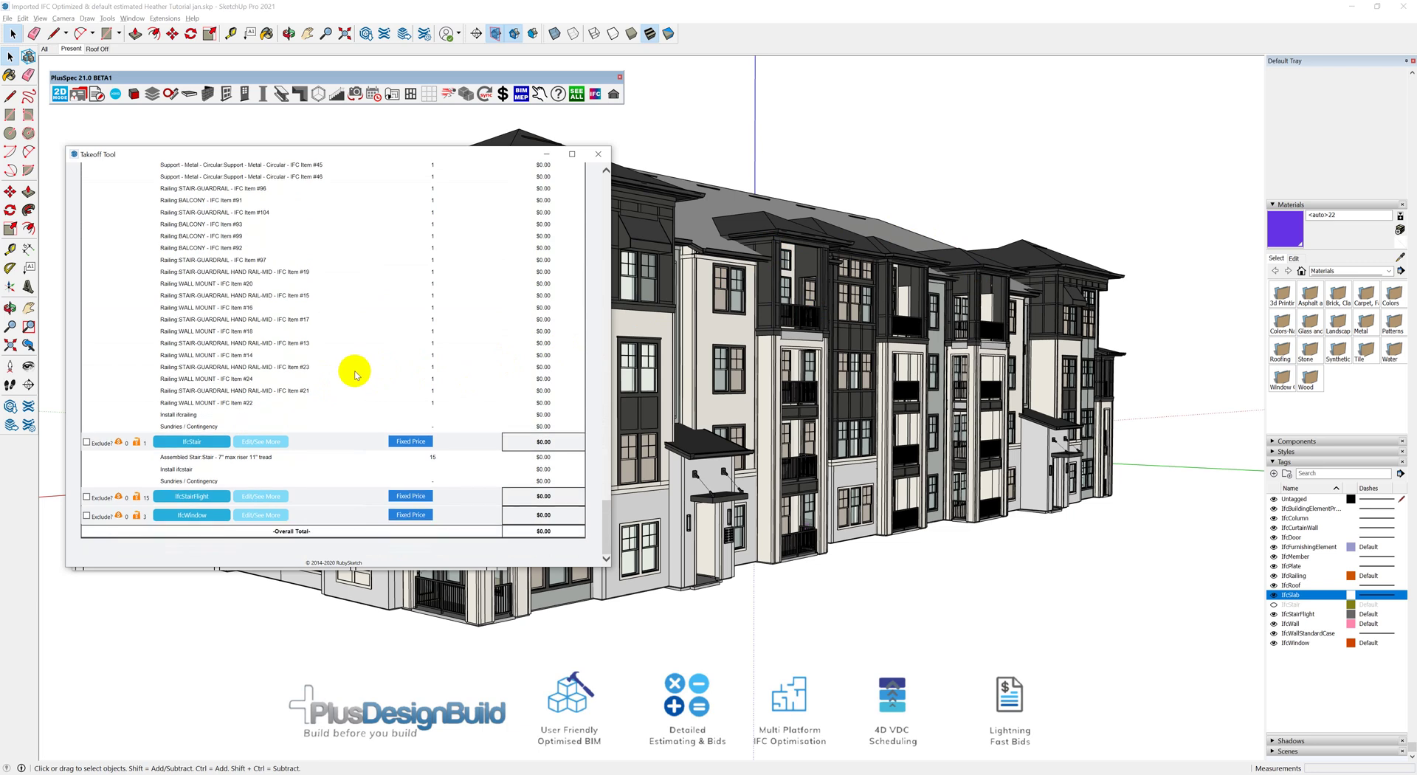
{"action": "left_click", "coordinate": [192, 513]}
{"action": "scroll", "coordinate": [305, 362], "scroll_direction": "down", "scroll_amount": 3}
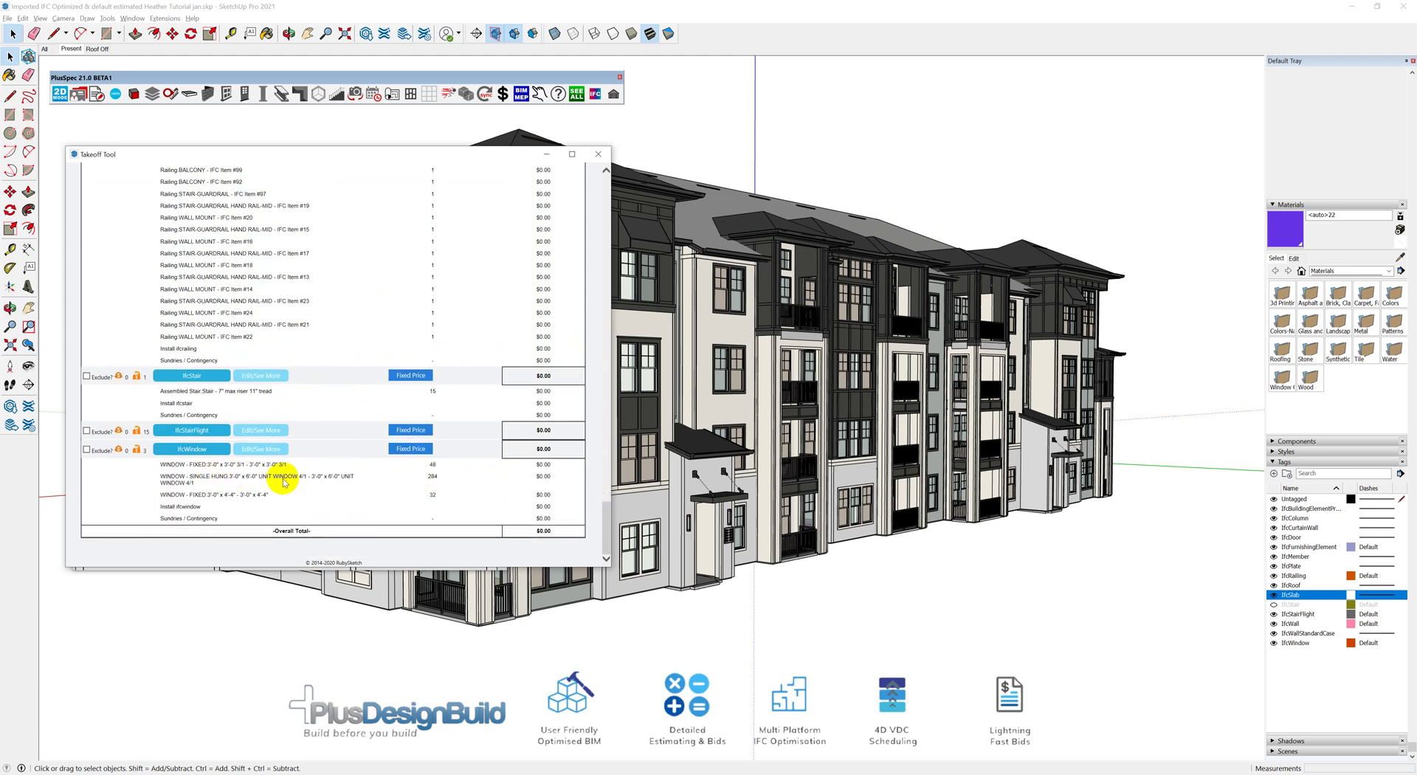
{"action": "scroll", "coordinate": [413, 366], "scroll_direction": "up", "scroll_amount": 1}
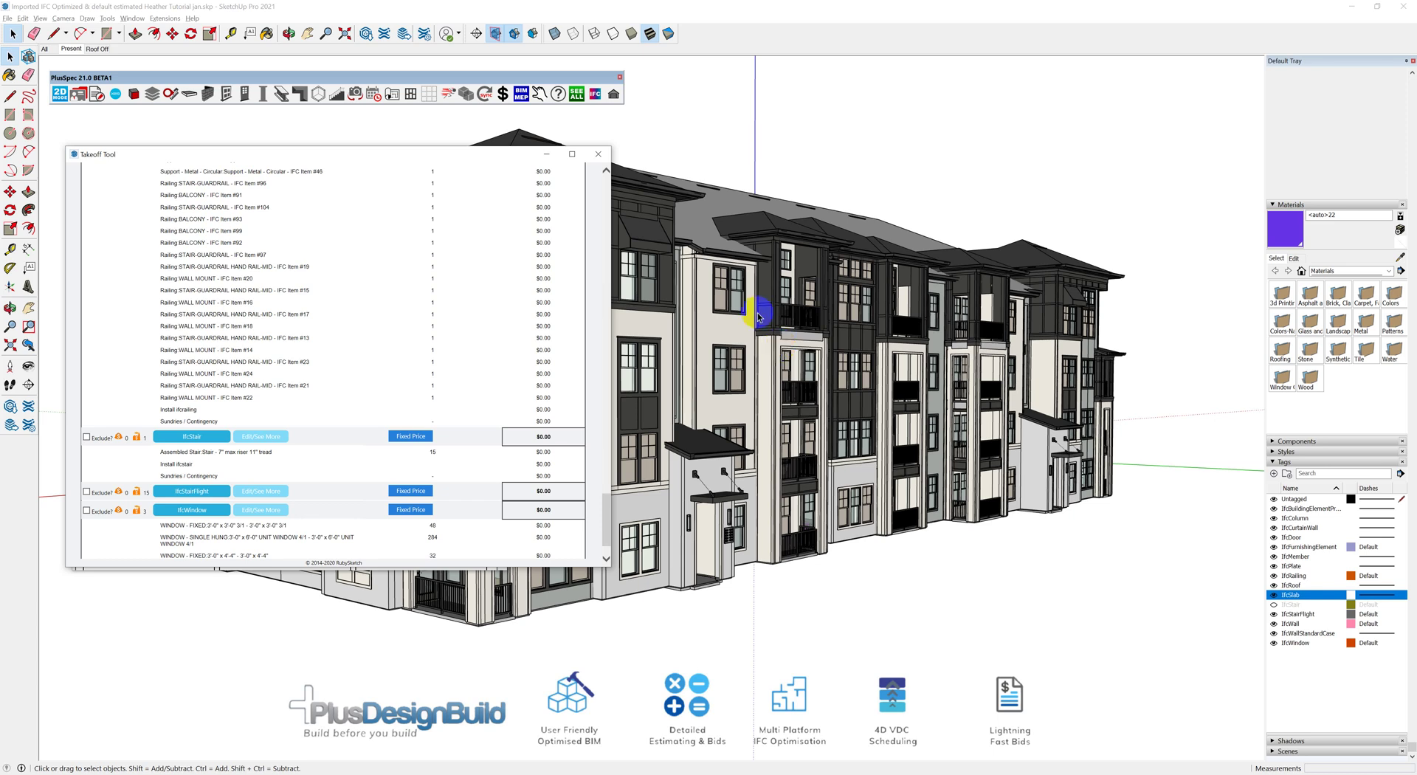
{"action": "scroll", "coordinate": [557, 339], "scroll_direction": "up", "scroll_amount": 10}
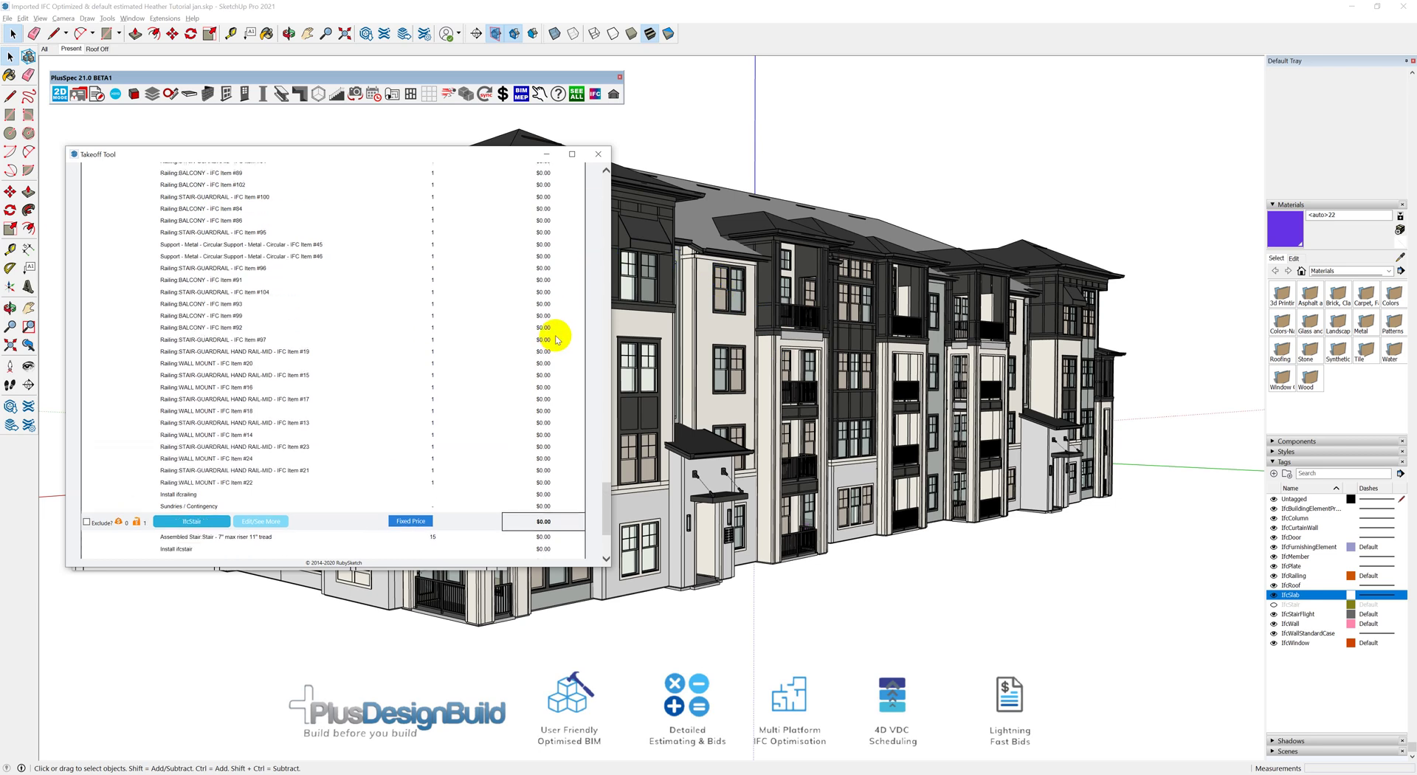
Step: Close the Takeoff Tool and answer No to turning on all the model geometry
{"action": "left_click", "coordinate": [598, 156]}
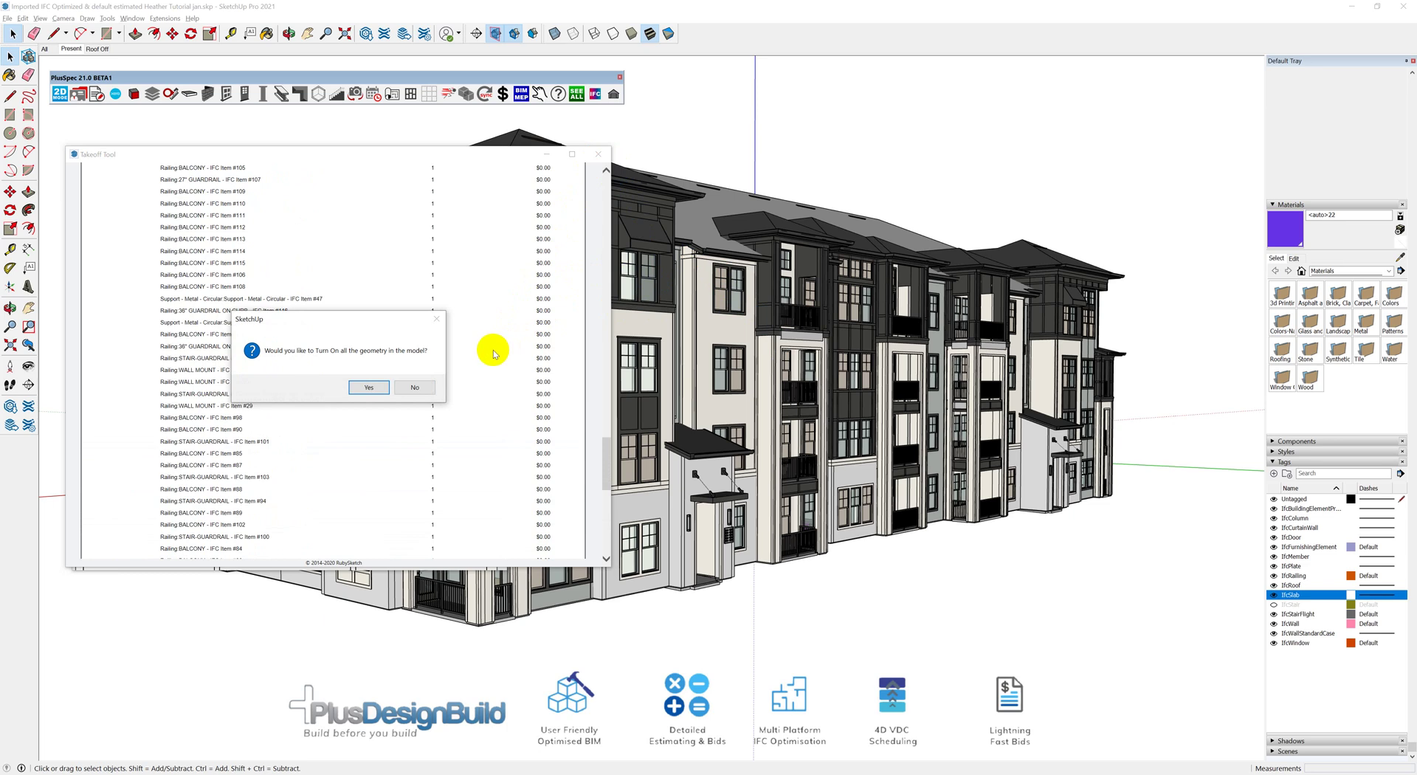
{"action": "left_click", "coordinate": [416, 388]}
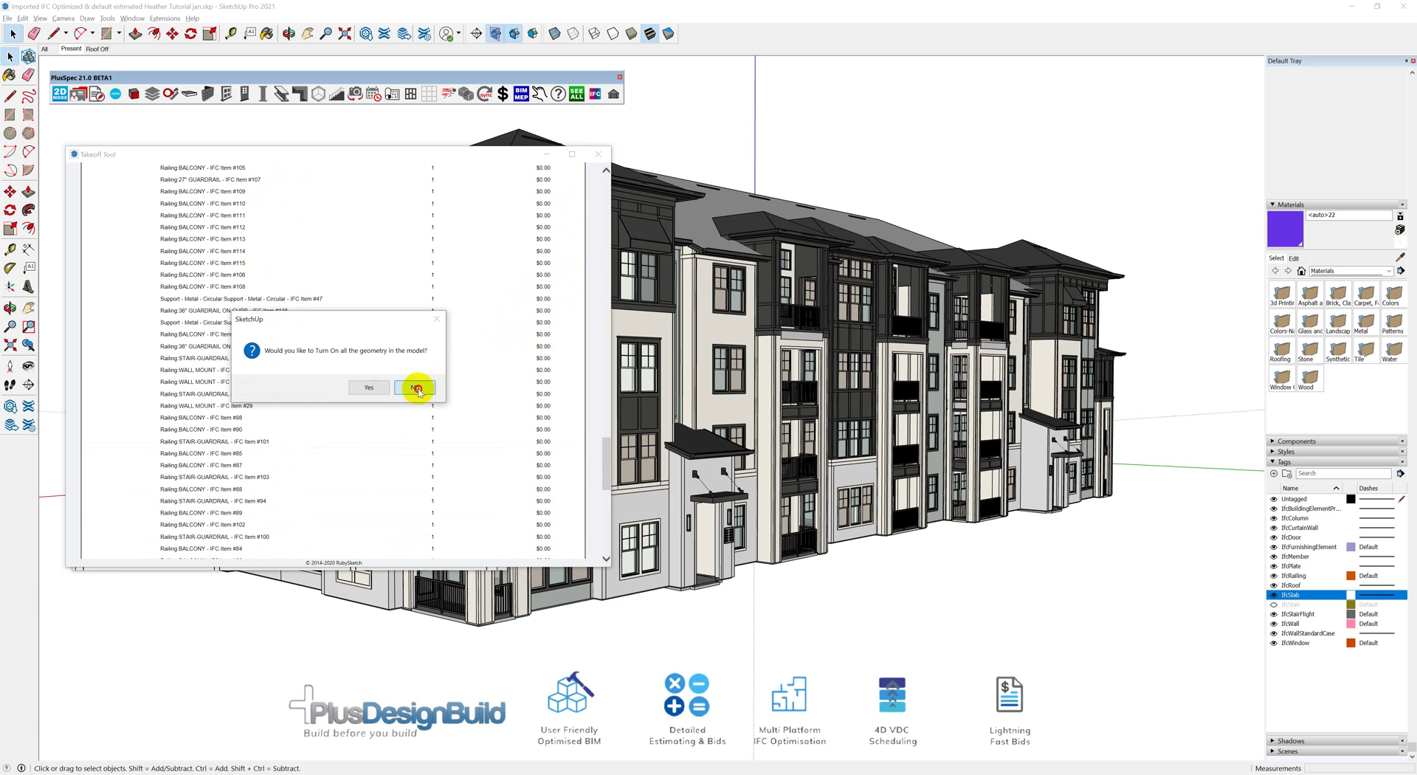